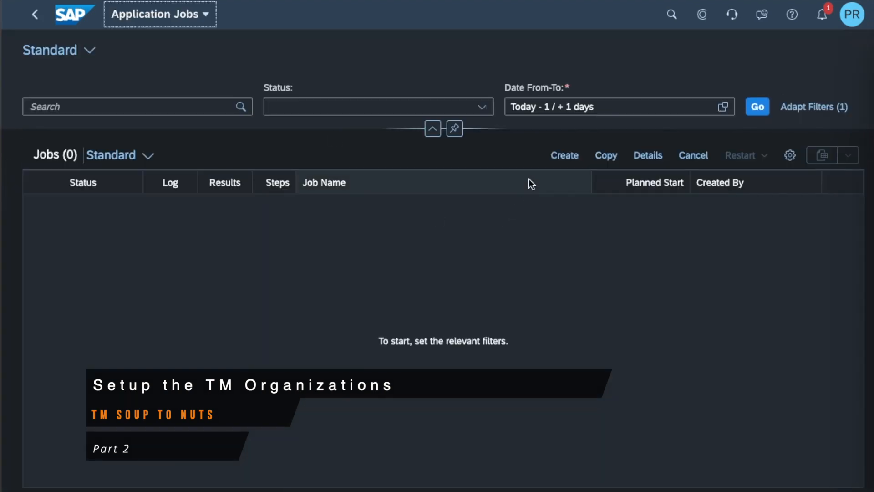
# Create a new Create and Update TM Organizations job with the default template and immediate single run, and proceed to its parameters.
pyautogui.click(552, 155)
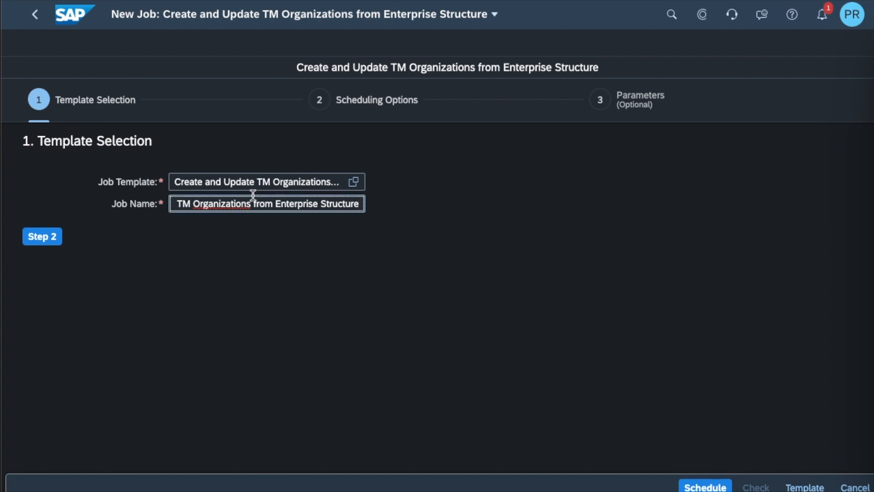
pyautogui.click(48, 238)
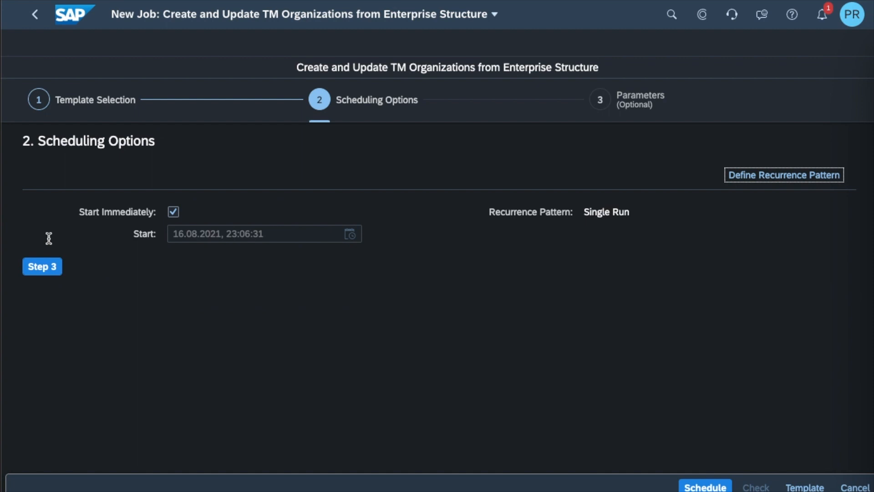
pyautogui.click(41, 266)
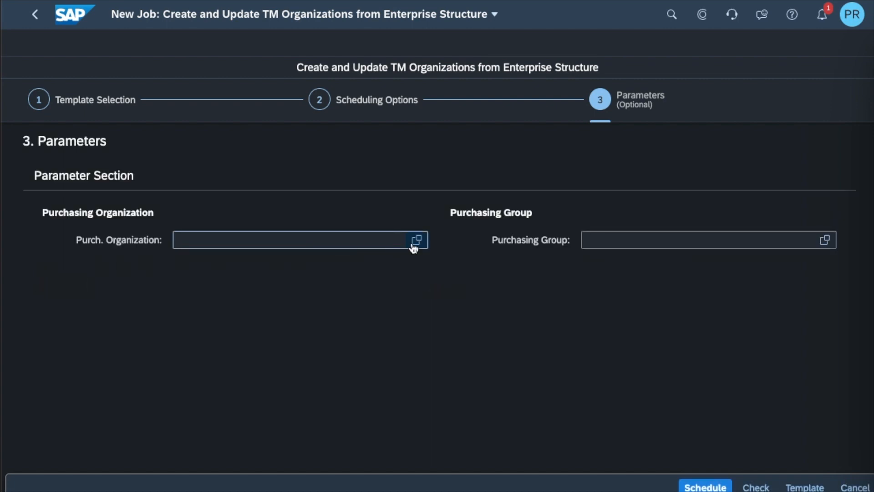
# Restrict the job's purchasing organization with an "equal to" condition of 1010.
pyautogui.click(417, 242)
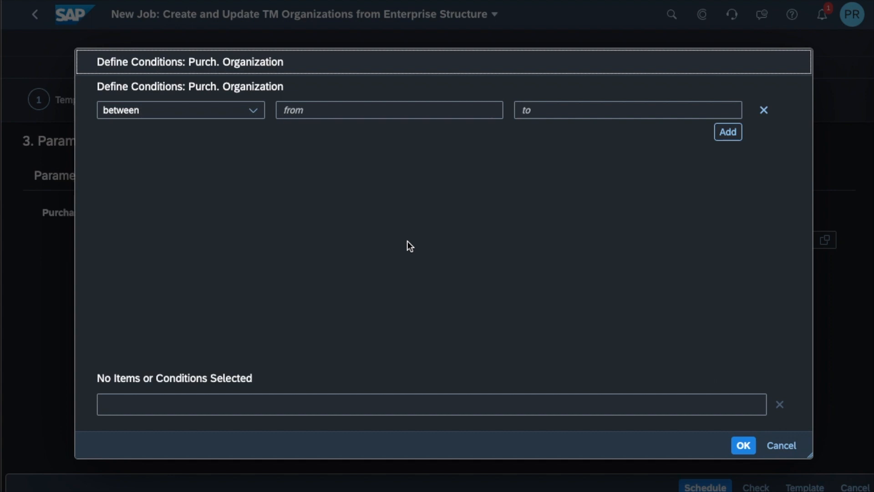
pyautogui.click(253, 110)
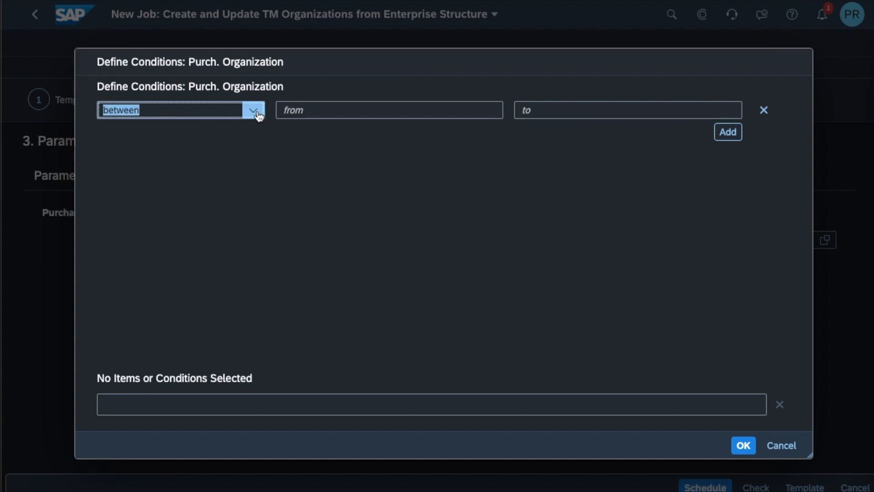
pyautogui.click(206, 204)
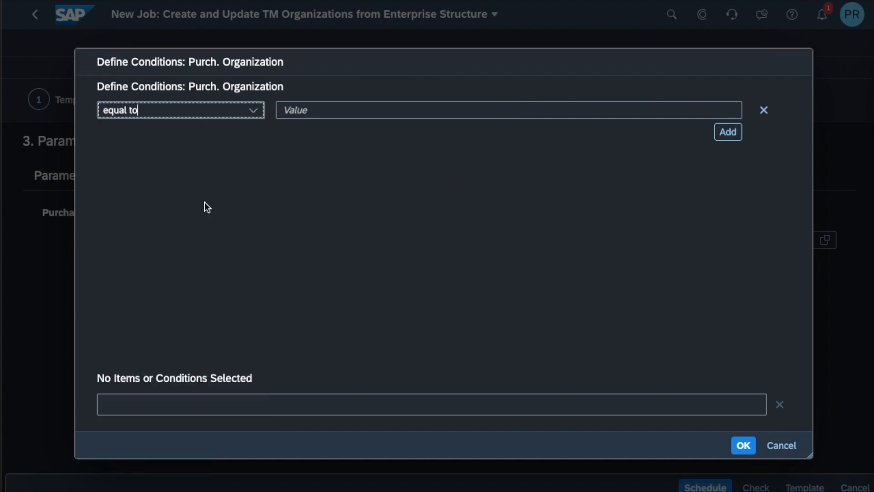
pyautogui.click(353, 112)
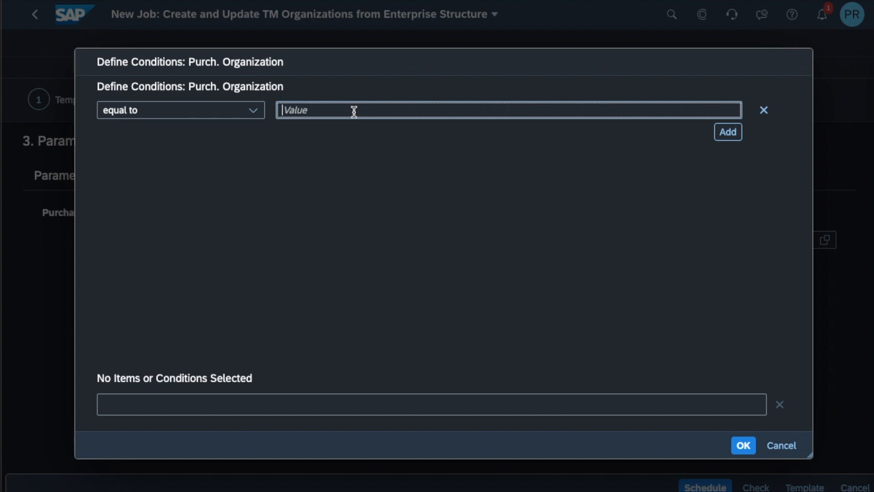
pyautogui.write('1010')
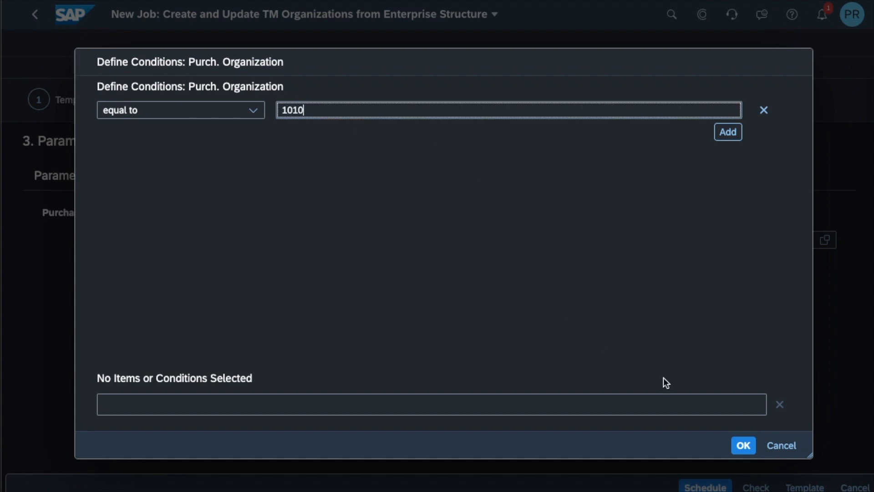
pyautogui.click(745, 442)
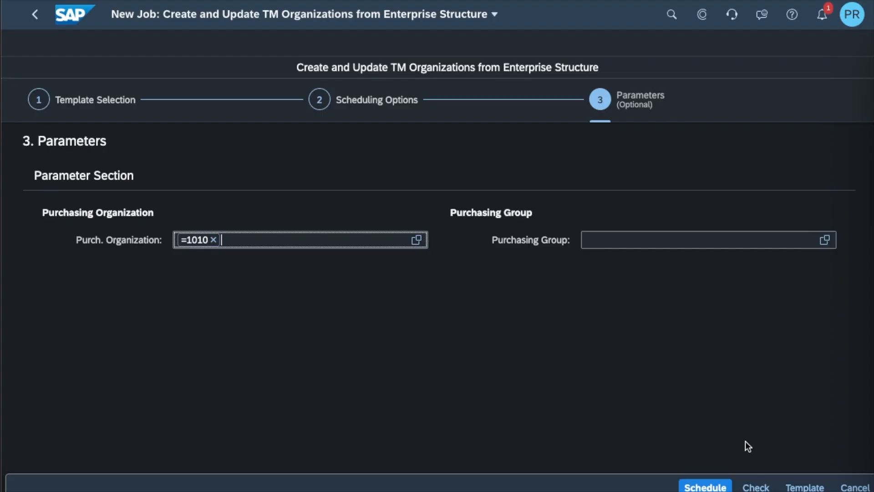
# Restrict the job's purchasing group with an "equal to" condition of 005, and check and schedule the job.
pyautogui.click(826, 241)
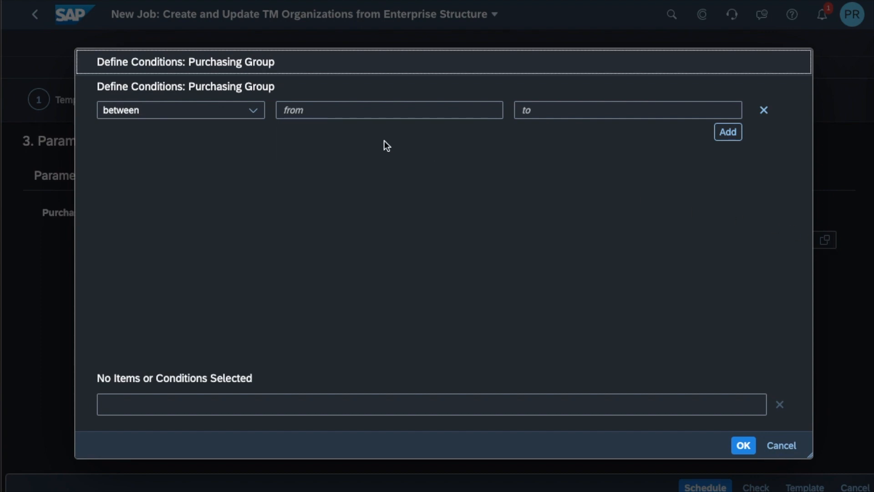
pyautogui.click(253, 110)
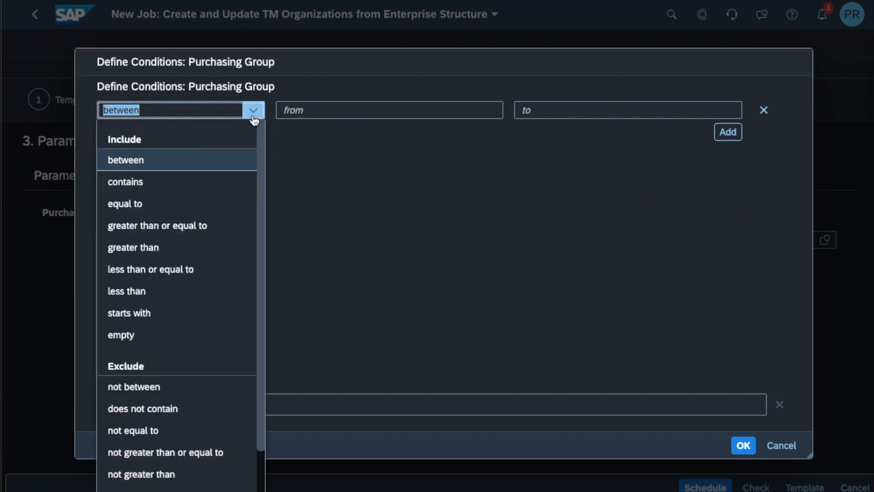
pyautogui.click(207, 202)
pyautogui.click(332, 110)
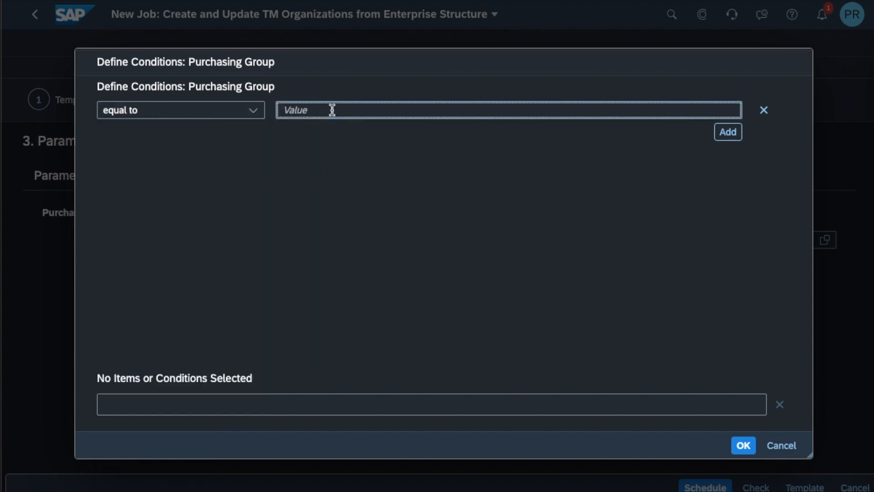
pyautogui.write('005')
pyautogui.click(743, 445)
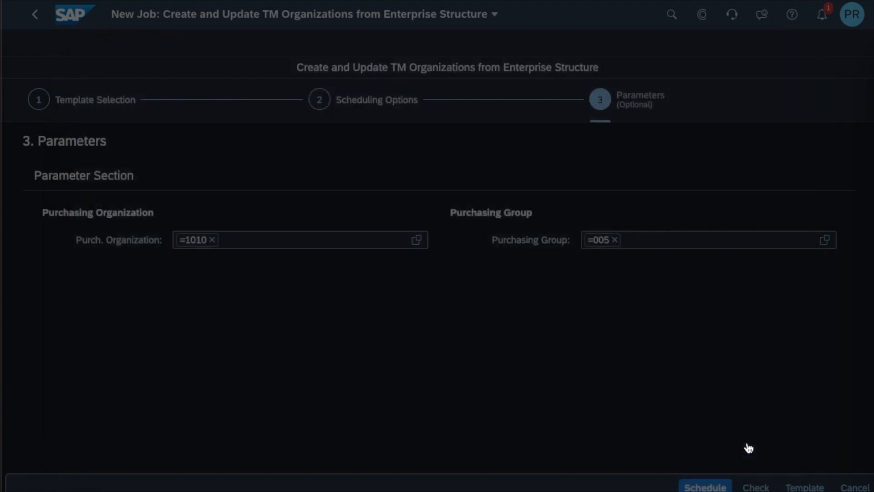
pyautogui.click(756, 487)
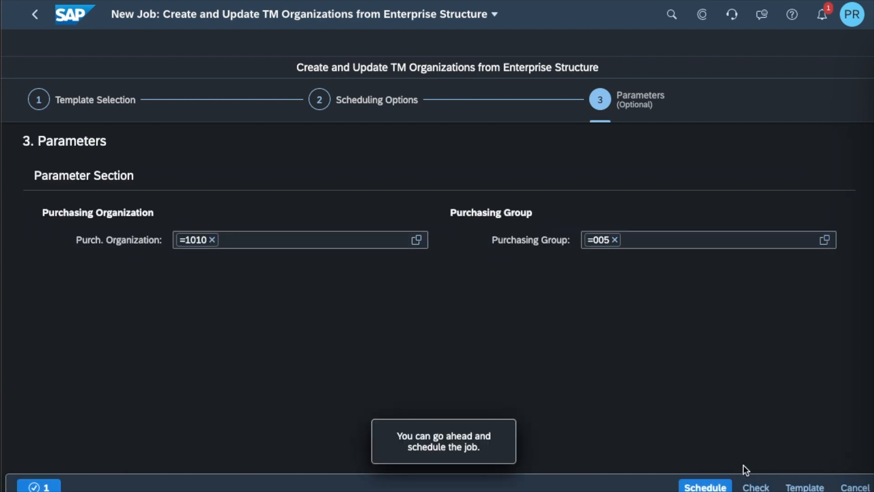
pyautogui.click(713, 486)
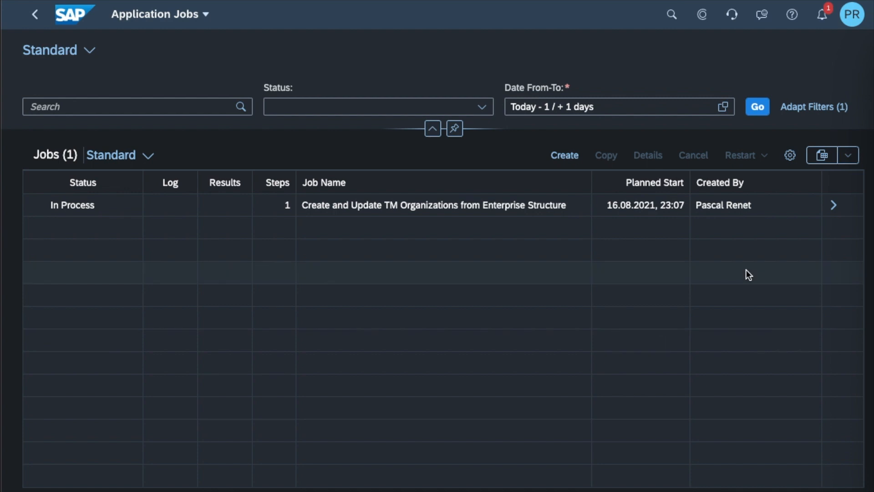
# Refresh the job list and open the details and log of the TM organizations job.
pyautogui.click(757, 108)
pyautogui.click(756, 109)
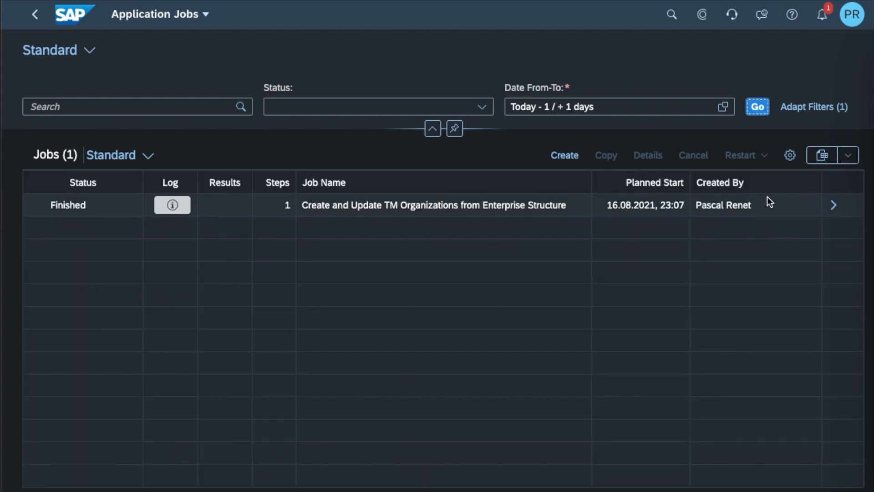
pyautogui.click(829, 205)
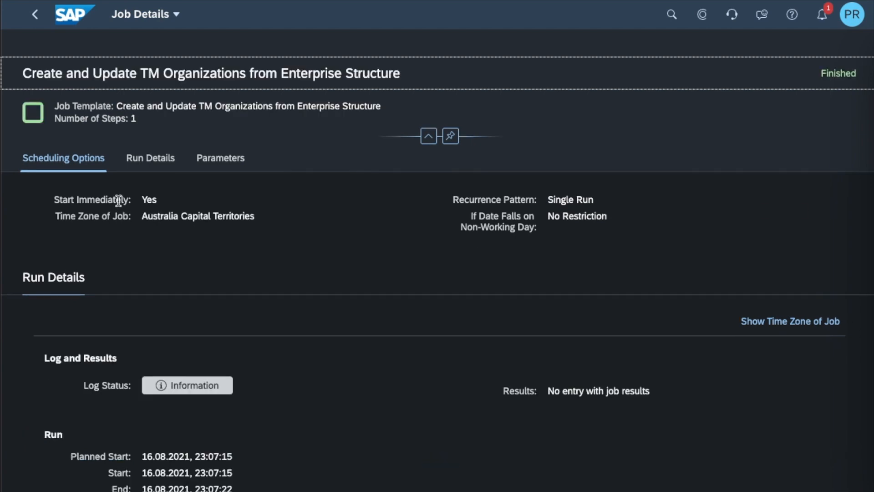
pyautogui.click(190, 387)
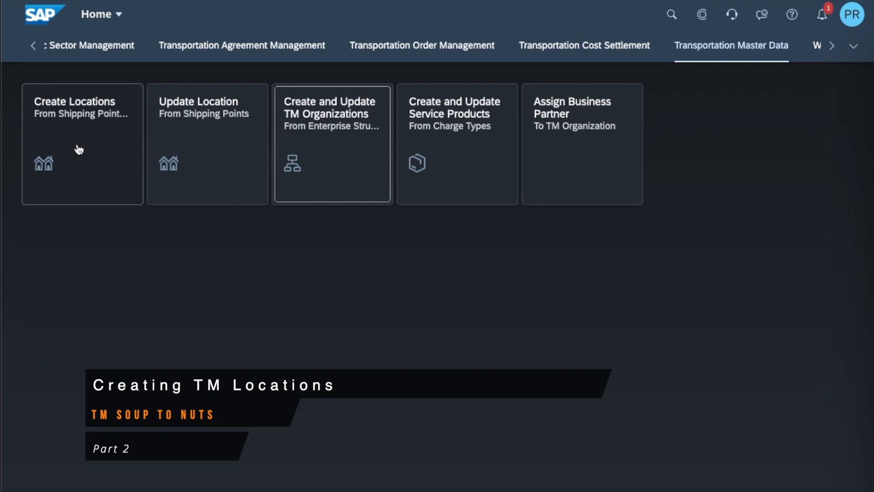
# Create a new Create Locations job from shipping points and business partners, keeping the immediate single run, and proceed to its parameters.
pyautogui.click(74, 141)
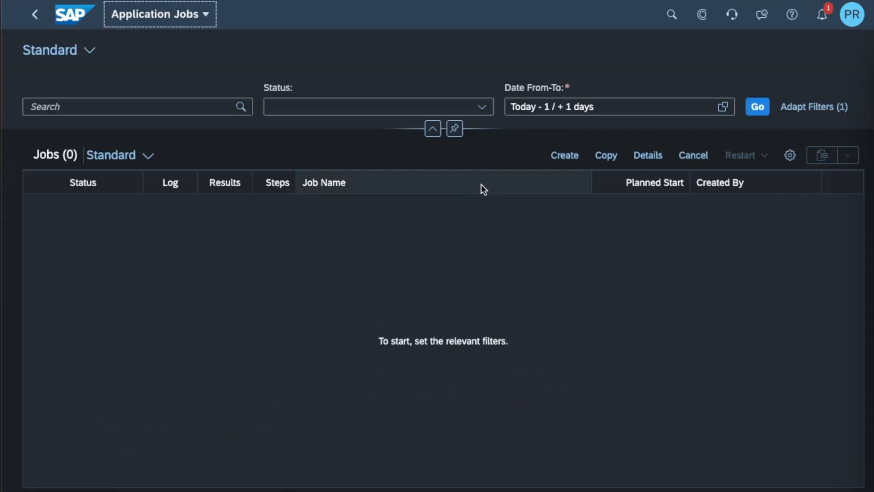
pyautogui.click(563, 157)
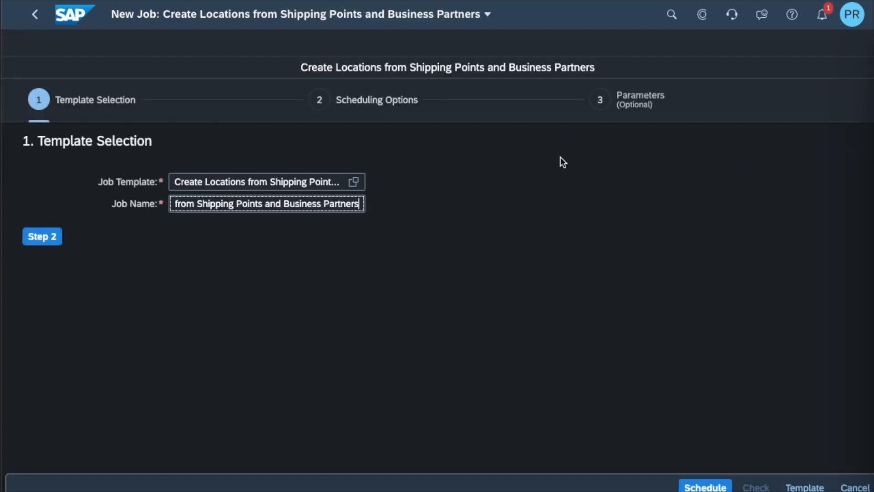
pyautogui.click(52, 238)
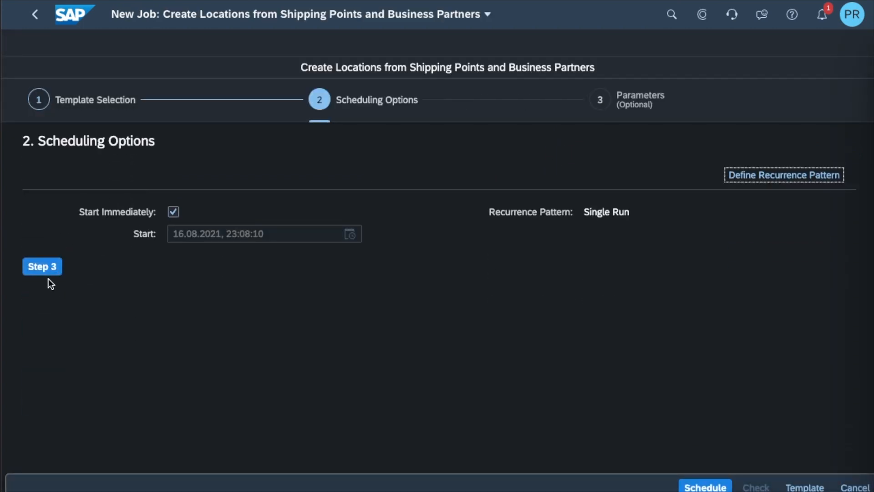
pyautogui.click(43, 266)
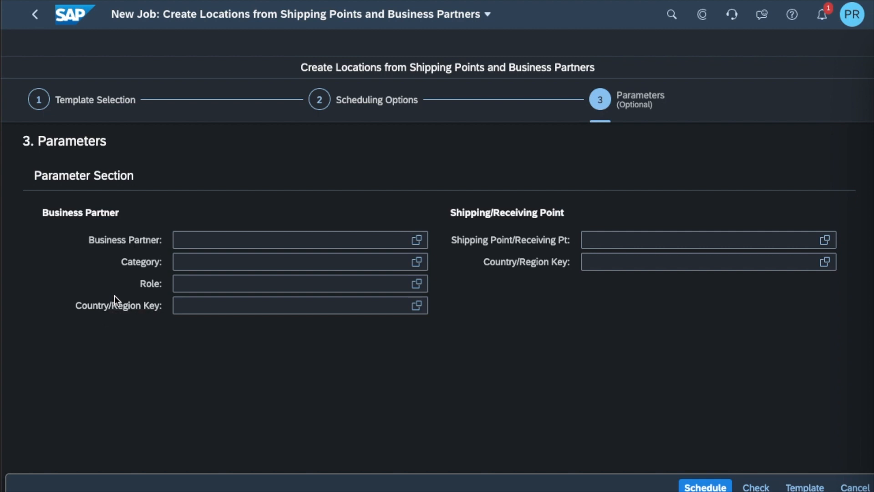
# Limit the locations job to shipping point 1010, and check and schedule it.
pyautogui.click(829, 242)
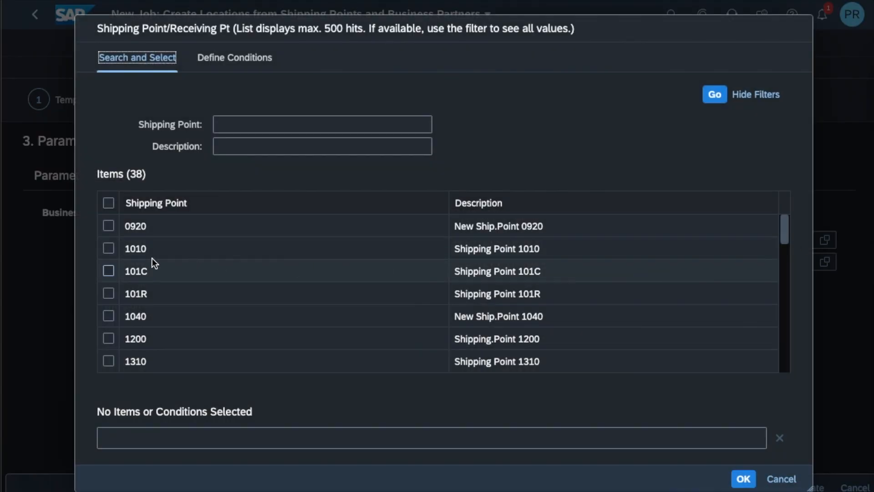
pyautogui.click(111, 247)
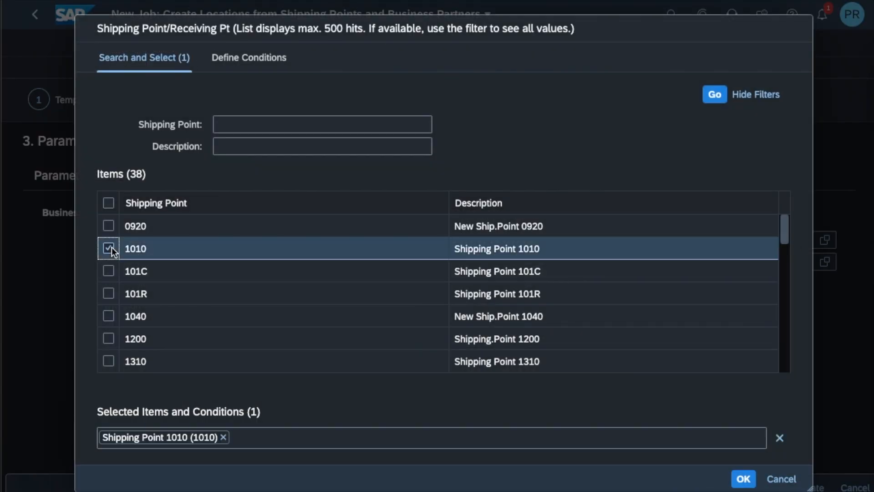
pyautogui.click(743, 478)
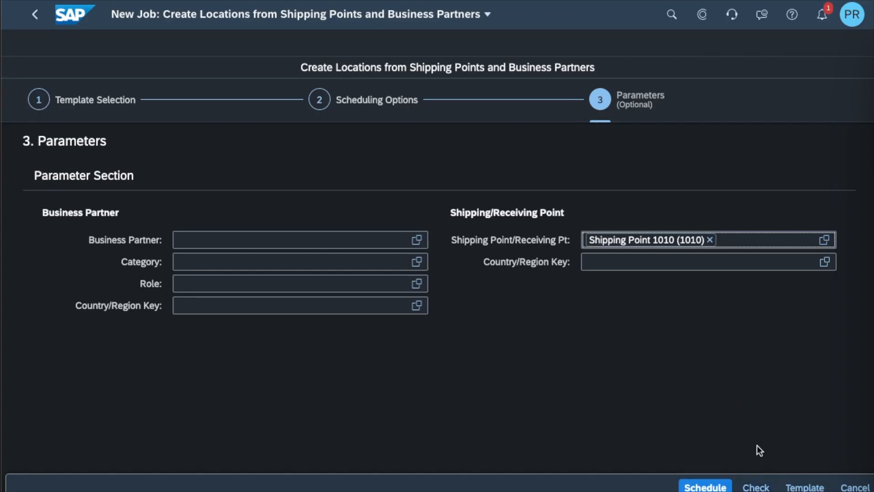
pyautogui.click(761, 486)
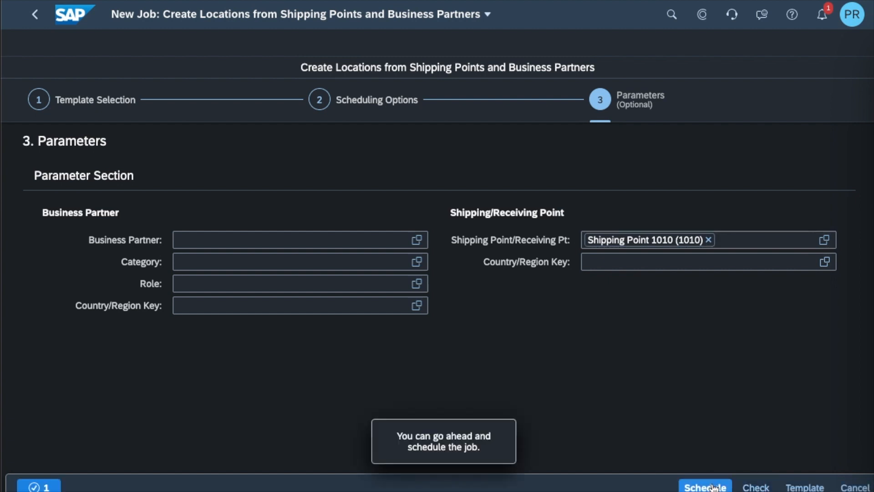
pyautogui.click(713, 487)
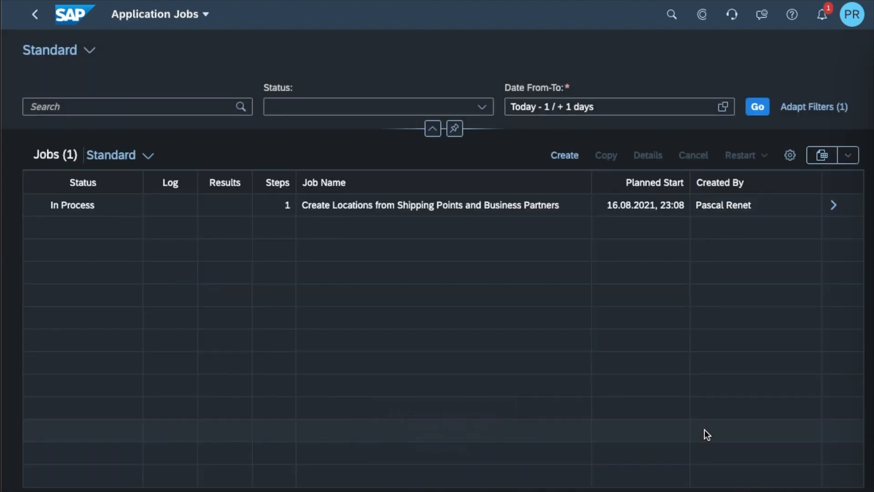
# Refresh the job list and open the details and log of the locations job.
pyautogui.click(760, 112)
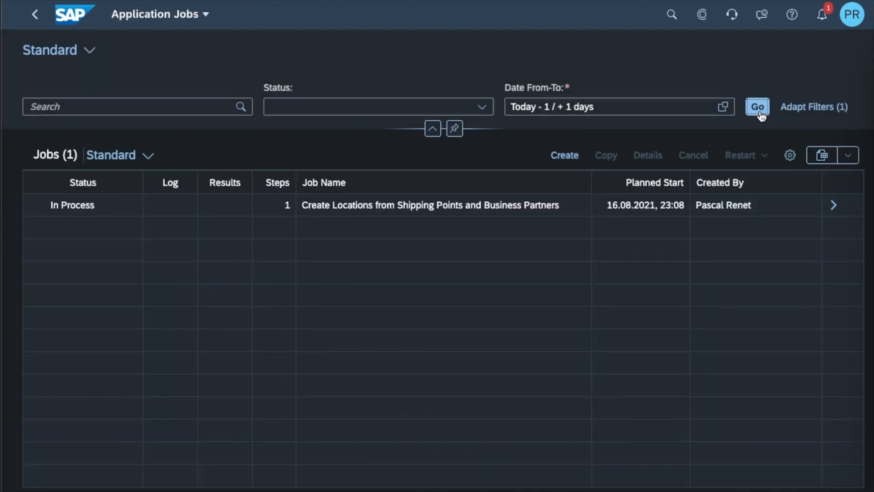
pyautogui.click(759, 112)
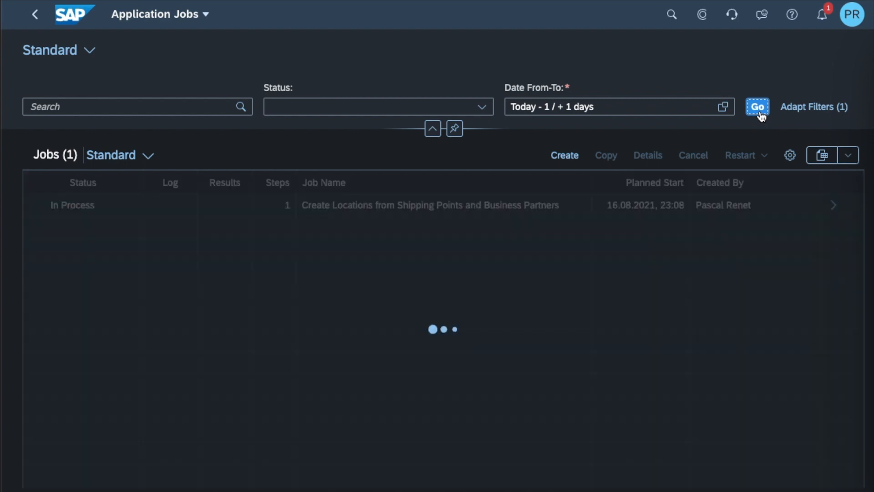
pyautogui.click(831, 204)
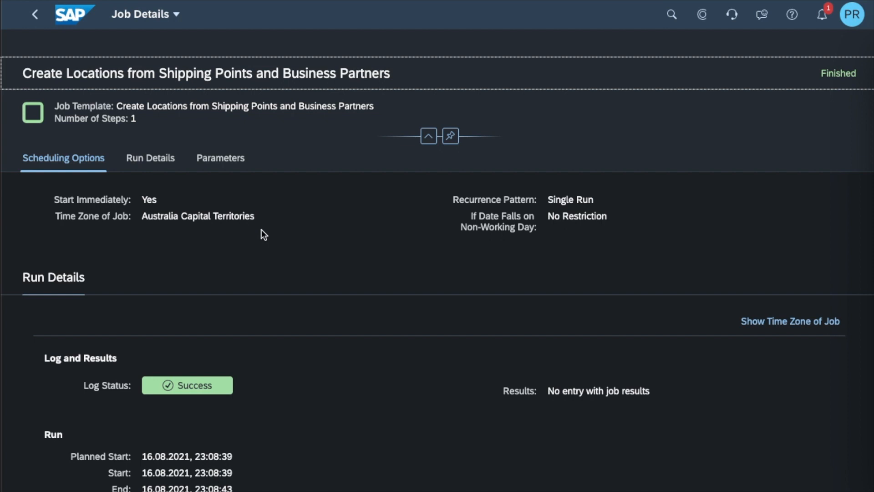
pyautogui.click(217, 391)
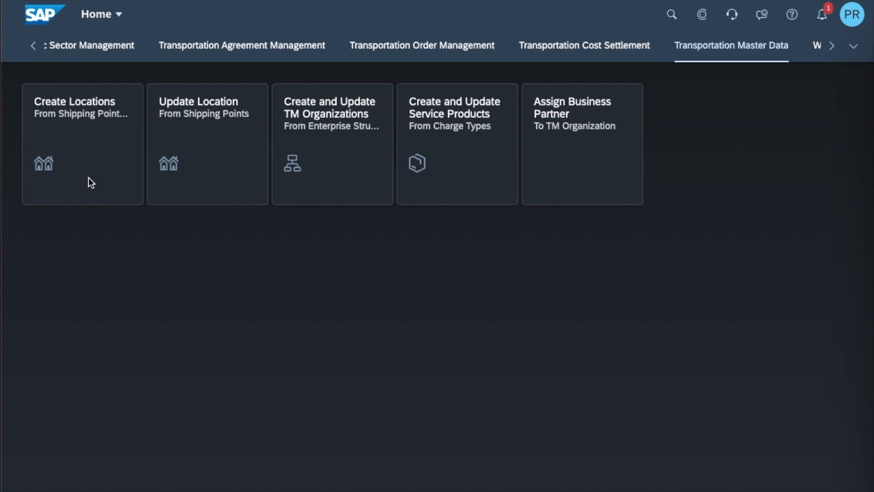
# Create another Create Locations job with the default template and immediate start, and proceed to its business partner and shipping point parameters.
pyautogui.click(86, 169)
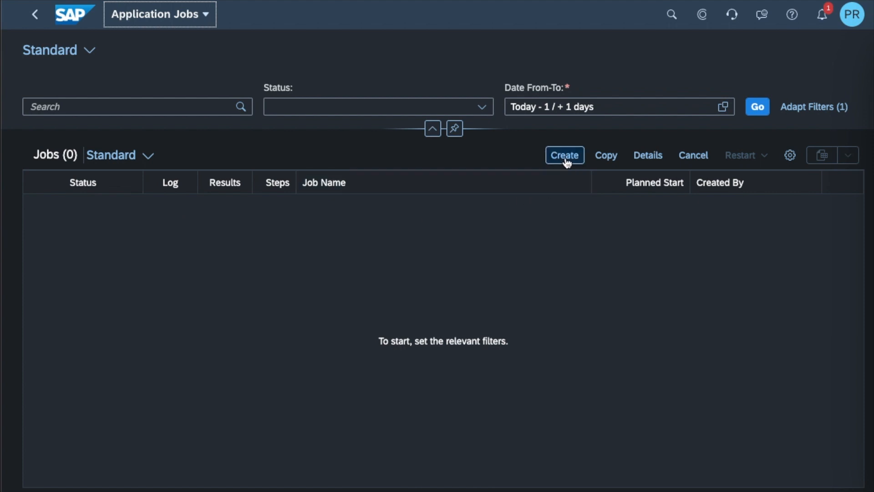
pyautogui.click(565, 157)
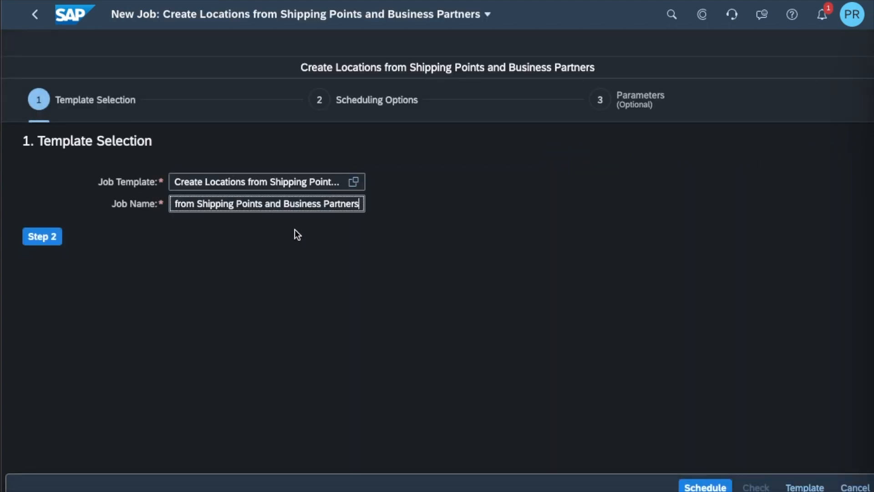
pyautogui.click(53, 241)
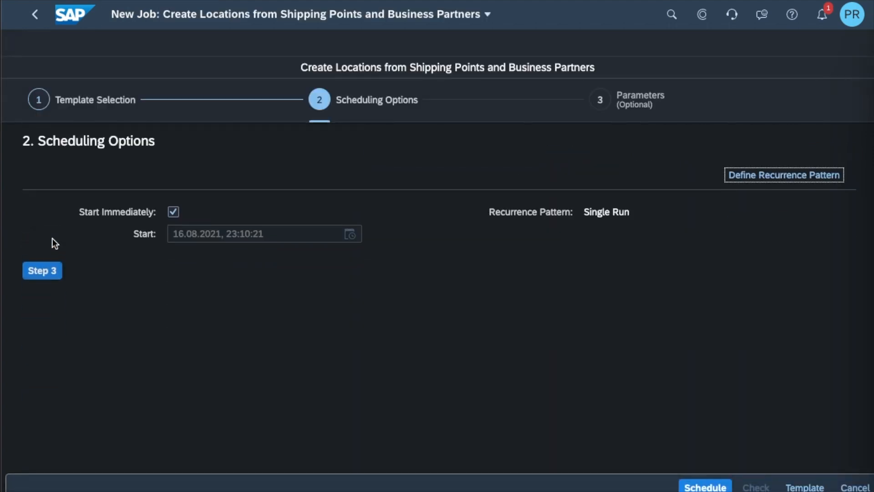
pyautogui.click(52, 271)
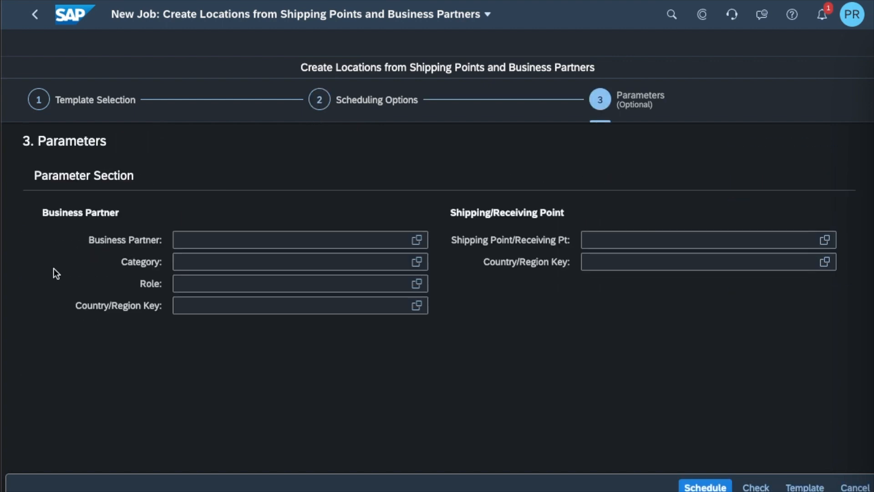
# Limit the locations job to the German business partner with search term KUNDE1, found by filtering on 1010*, and check and schedule it.
pyautogui.click(416, 243)
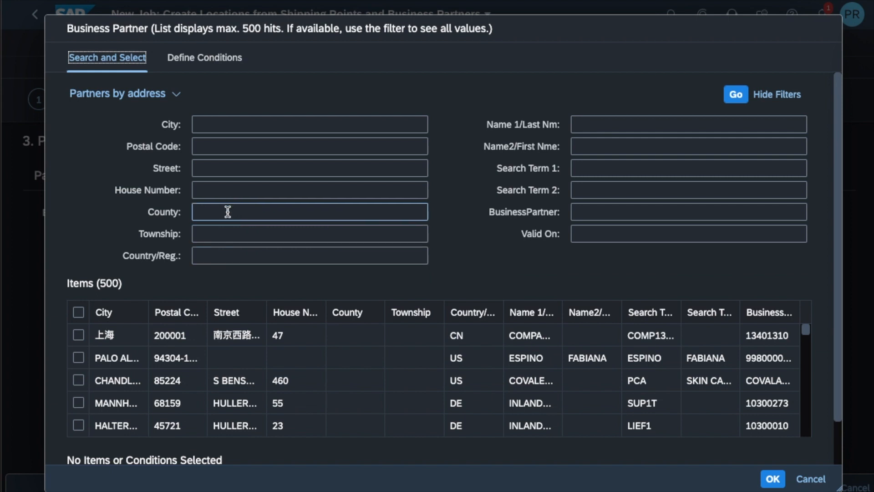
pyautogui.click(590, 210)
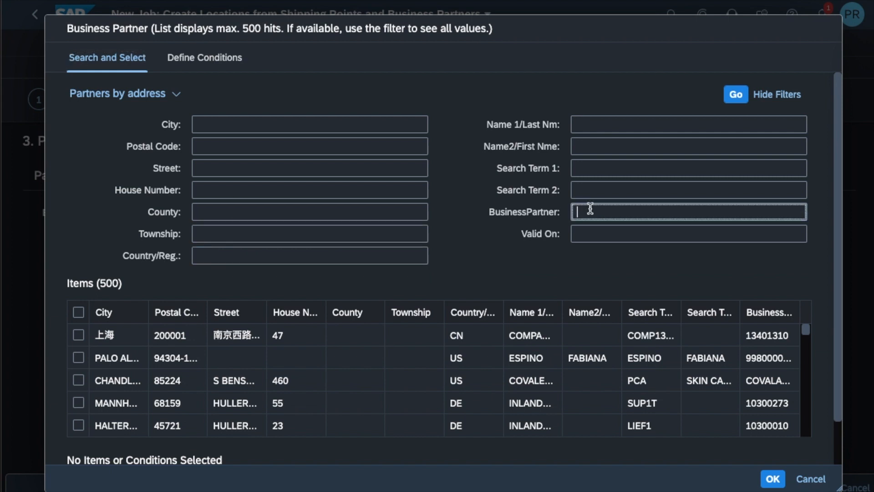
pyautogui.write('1010*')
pyautogui.click(741, 101)
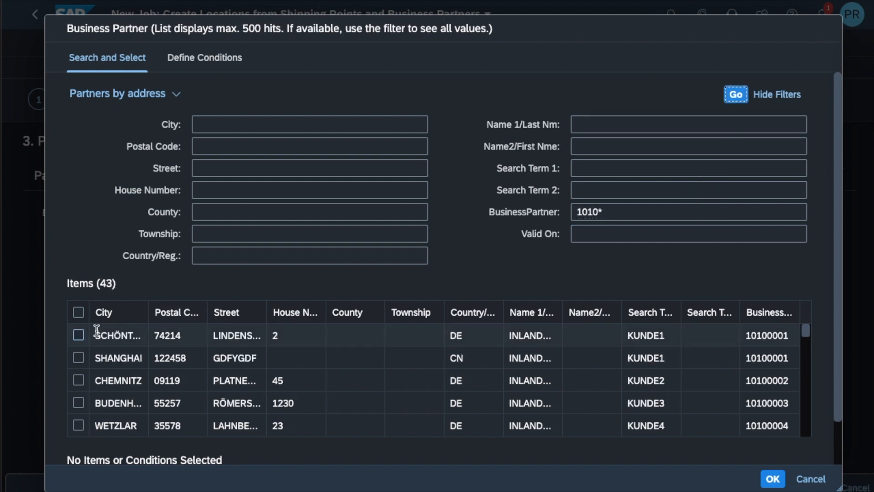
pyautogui.click(81, 334)
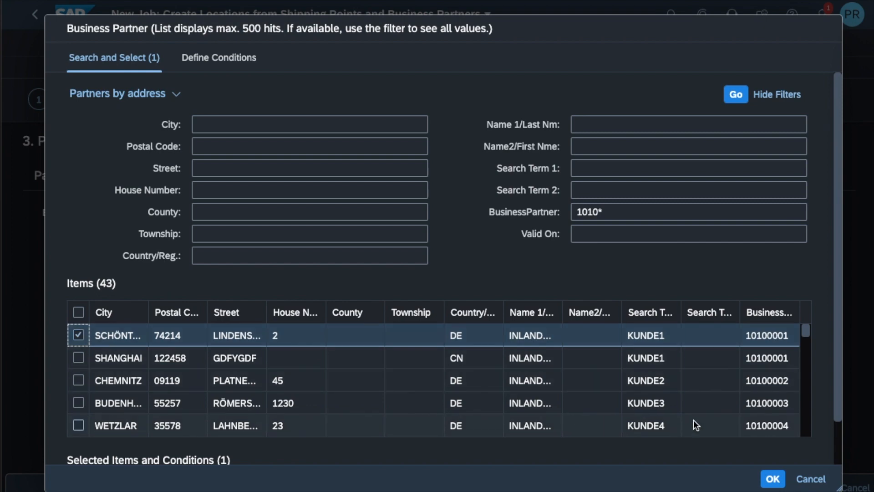
pyautogui.click(772, 479)
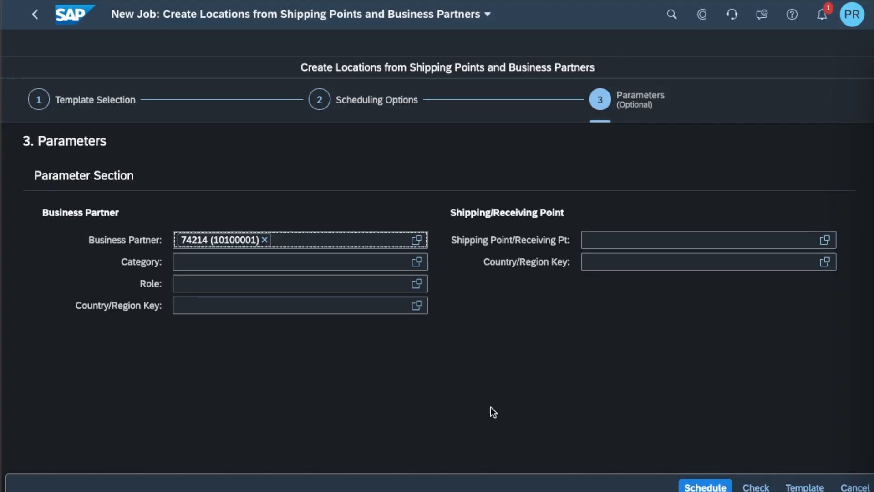
pyautogui.click(754, 486)
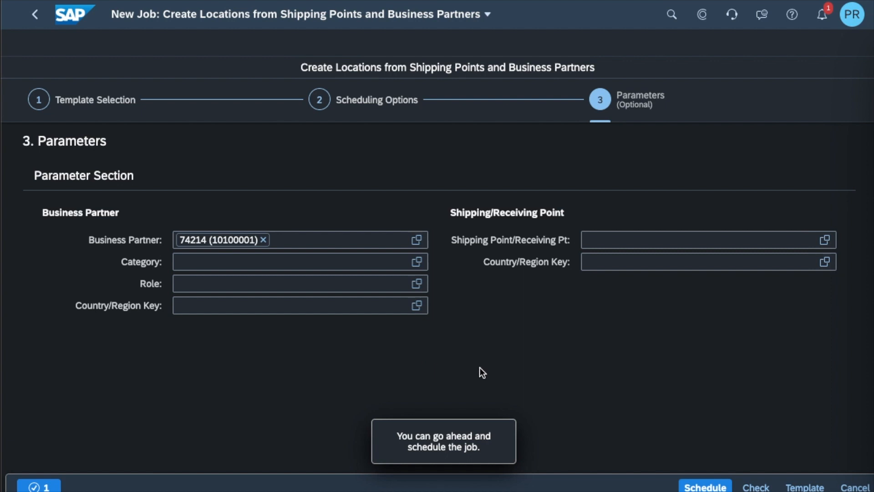
pyautogui.click(707, 486)
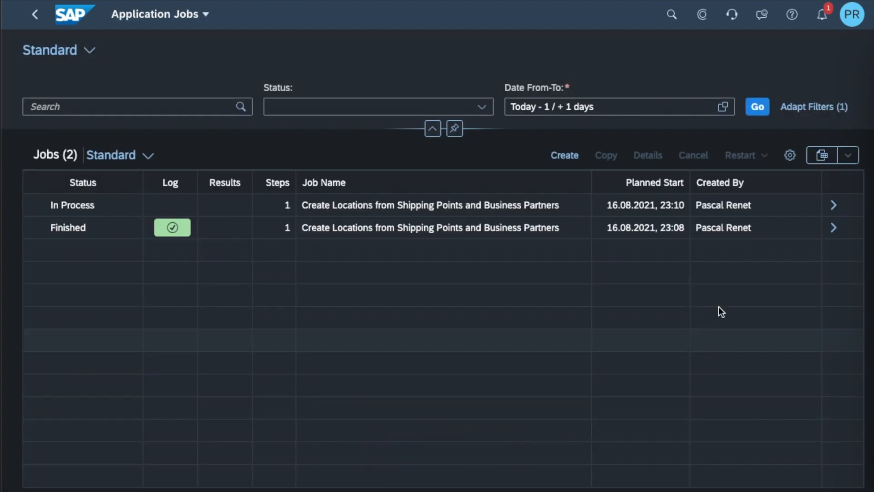
# Refresh the job list and open the details and log of the newest locations job, the one for the business partner.
pyautogui.click(756, 108)
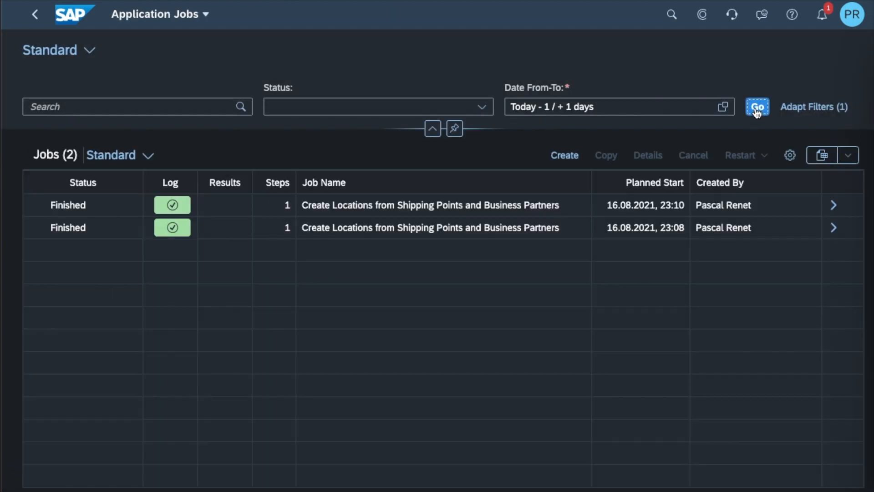
pyautogui.click(834, 205)
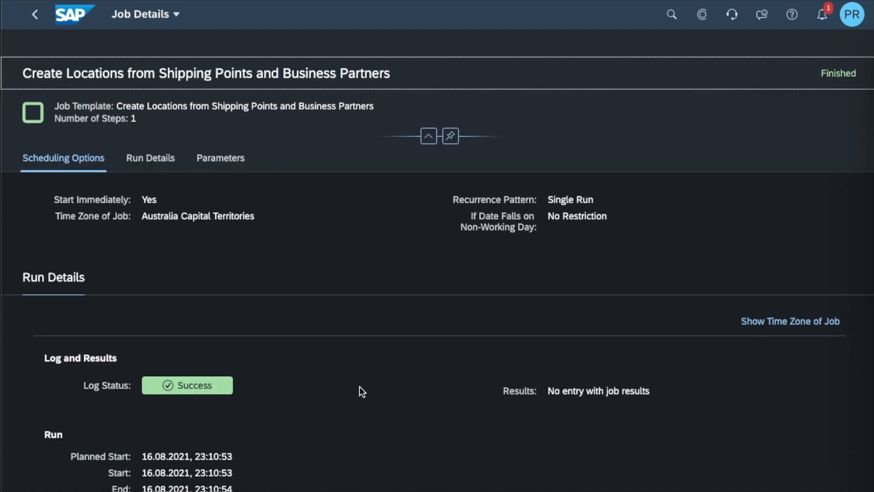
pyautogui.click(195, 387)
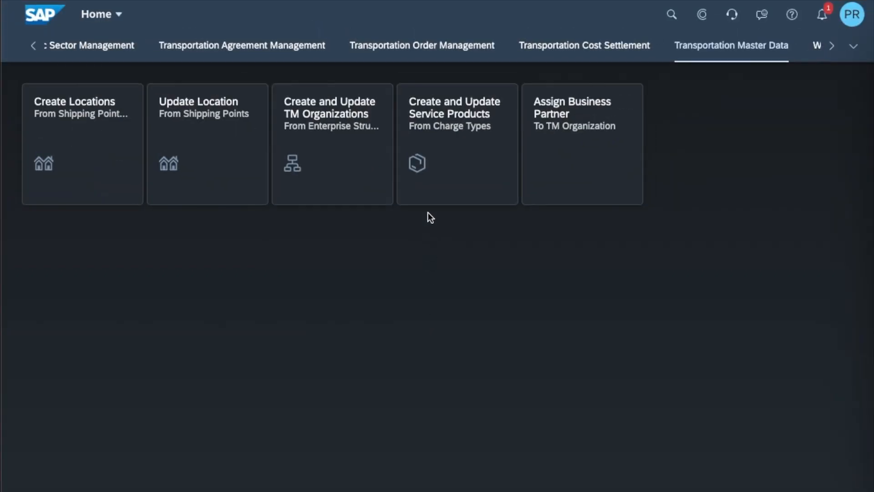
# Create a new Create and Update Service Products job from charge types, keeping the immediate single run, and proceed to its parameters.
pyautogui.click(447, 197)
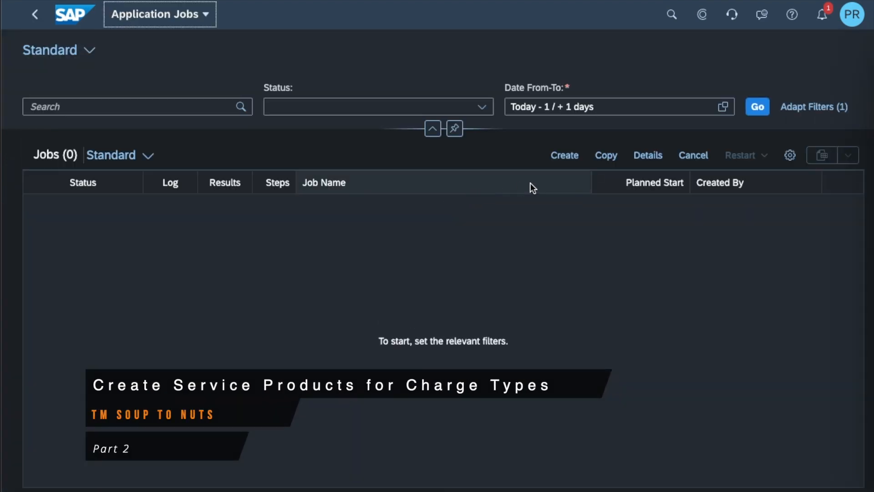
pyautogui.click(560, 159)
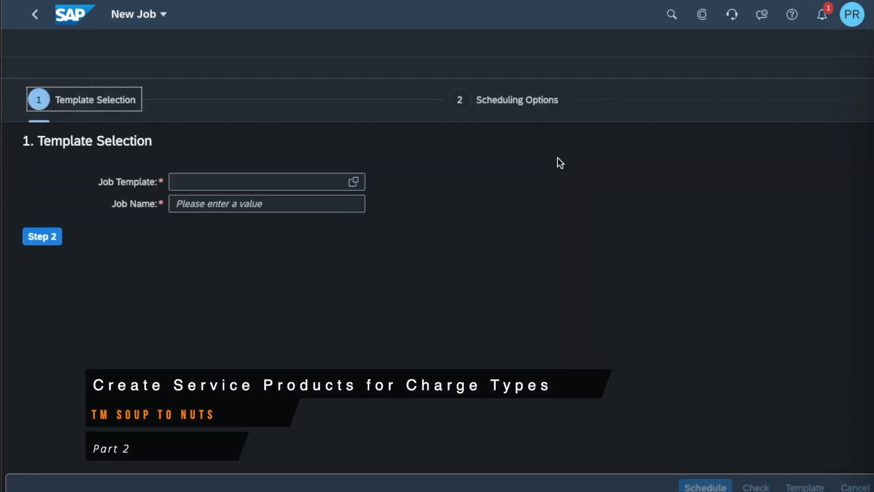
pyautogui.click(41, 238)
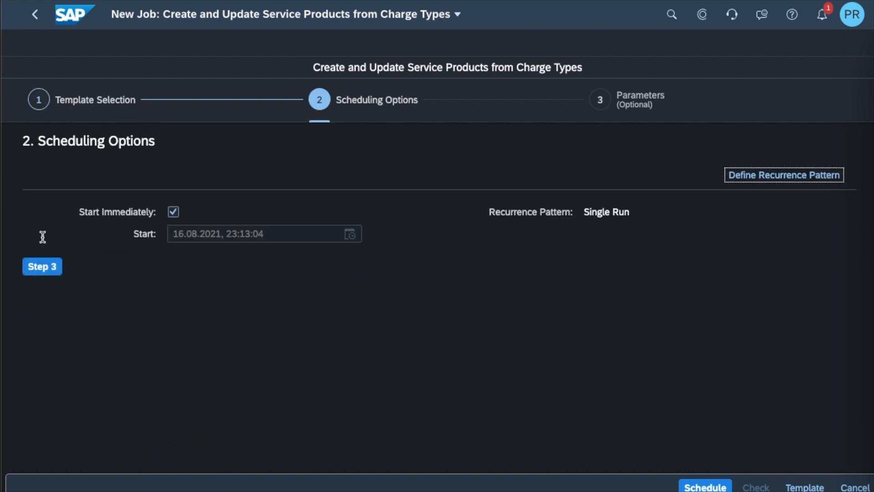
pyautogui.click(48, 273)
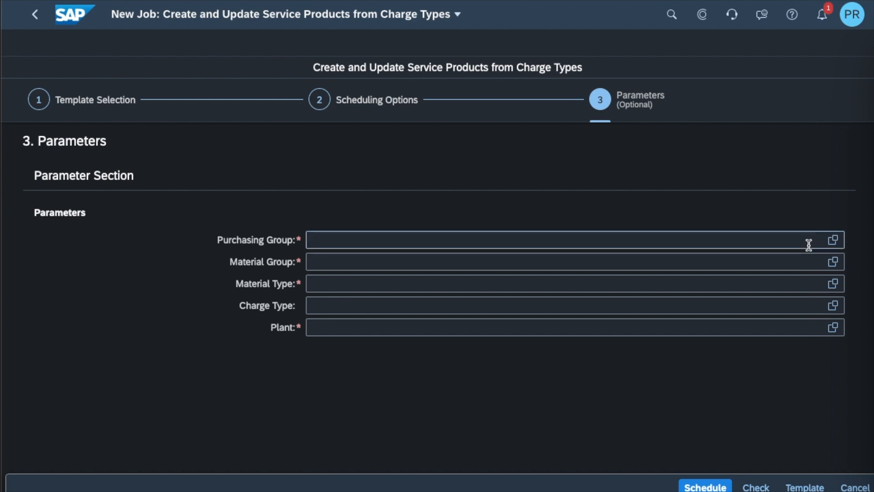
# Set the purchasing group to Transportation Srv (005), the material group to Ground Transp. (E003) and the material type to Service Product (SERV).
pyautogui.click(831, 239)
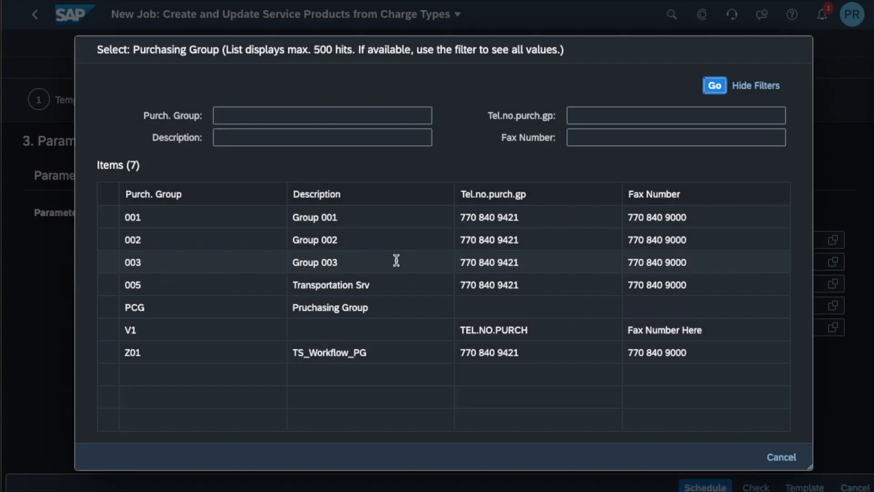
pyautogui.click(112, 279)
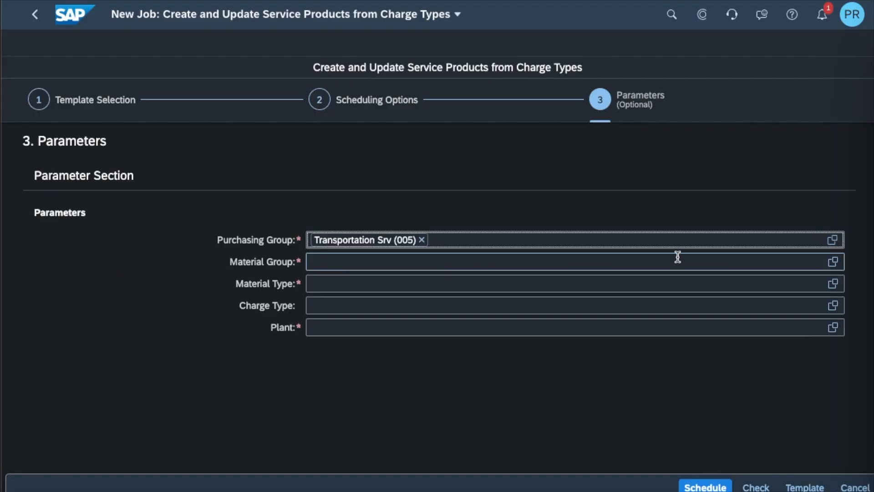
pyautogui.click(832, 263)
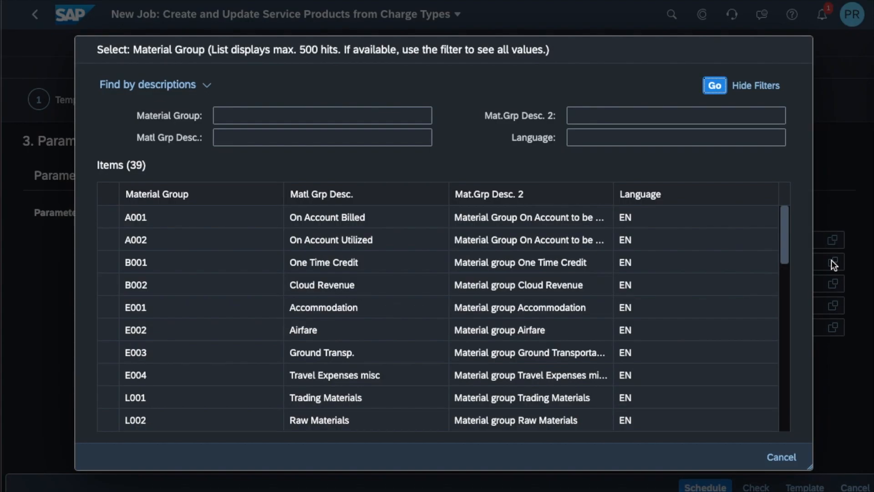
pyautogui.click(114, 354)
pyautogui.click(833, 284)
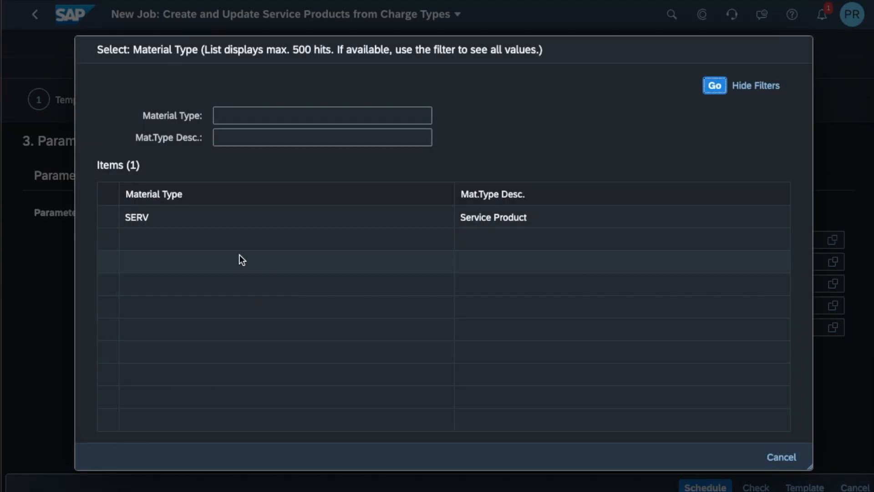
pyautogui.click(113, 220)
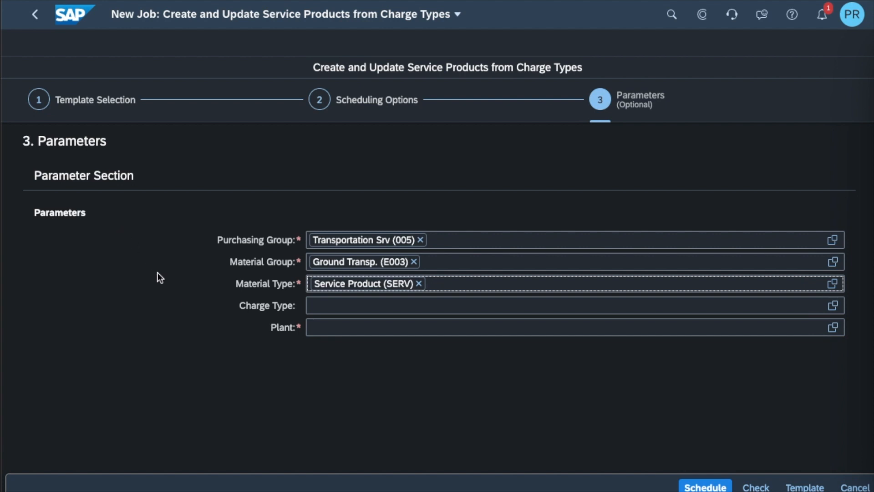
# Restrict the service products job to charge type Basic Rate (SF04) and plant 1010, and check and schedule it.
pyautogui.click(833, 305)
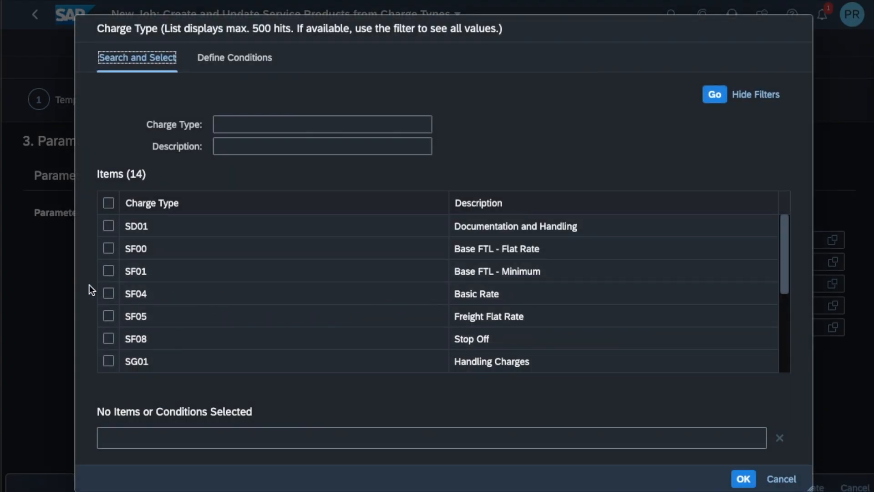
pyautogui.click(109, 293)
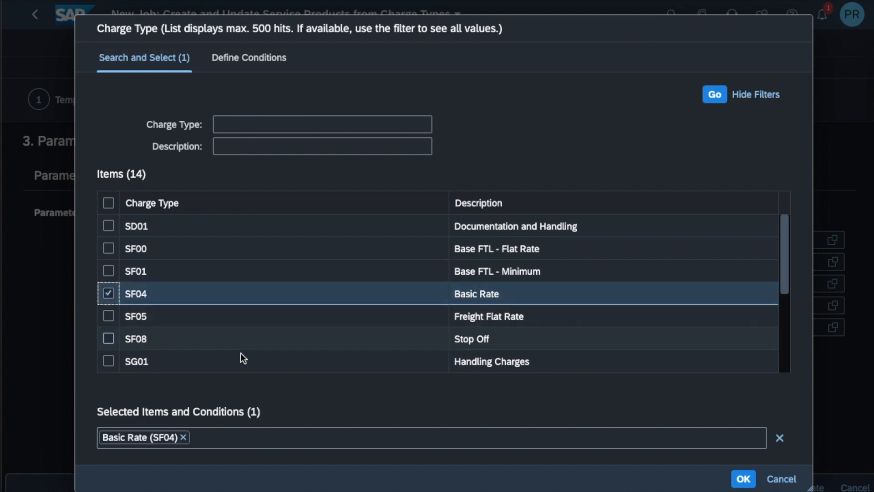
pyautogui.click(743, 478)
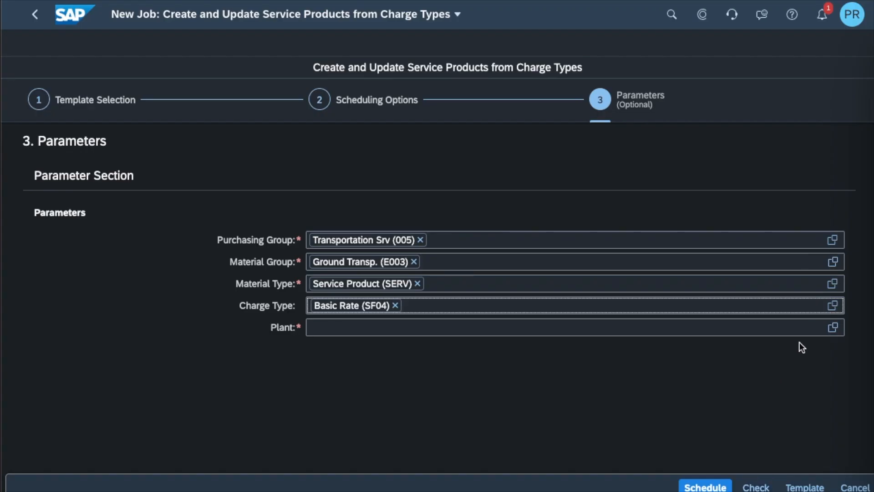
pyautogui.click(832, 328)
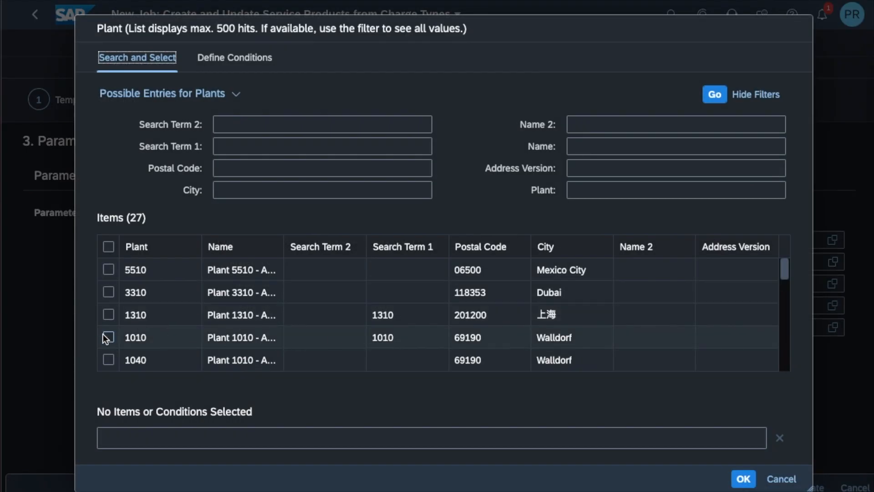
pyautogui.click(107, 337)
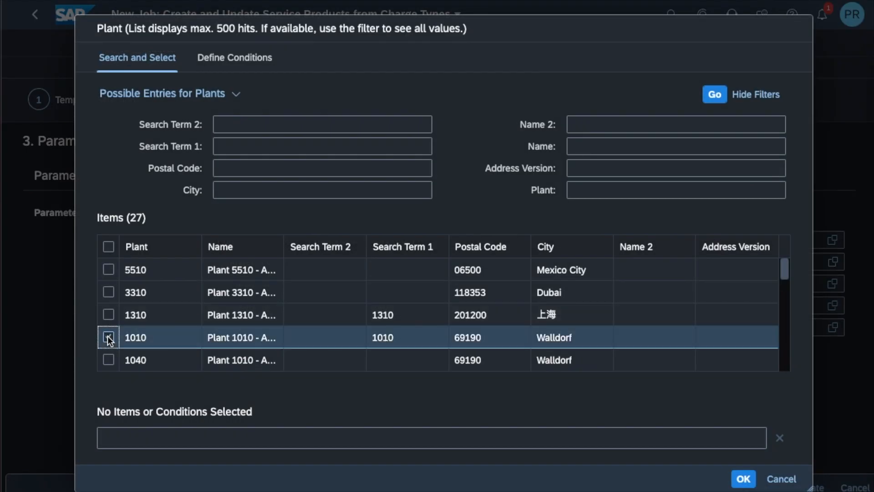
pyautogui.click(743, 478)
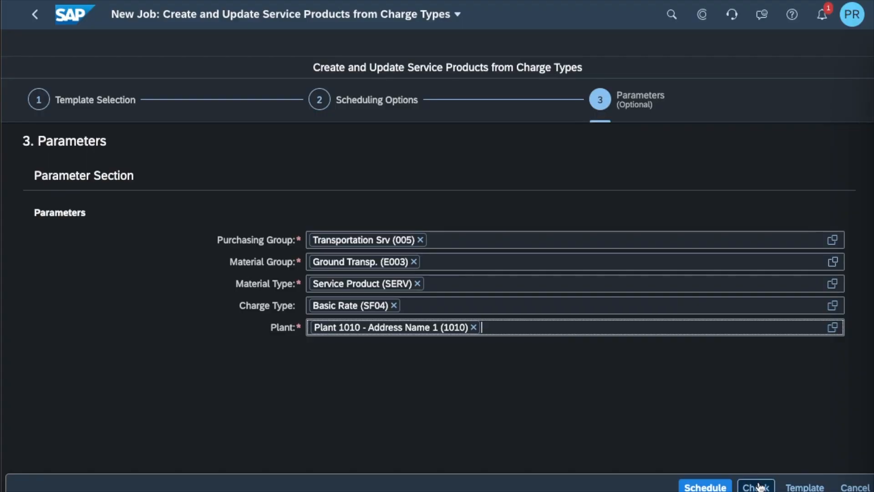
pyautogui.click(756, 486)
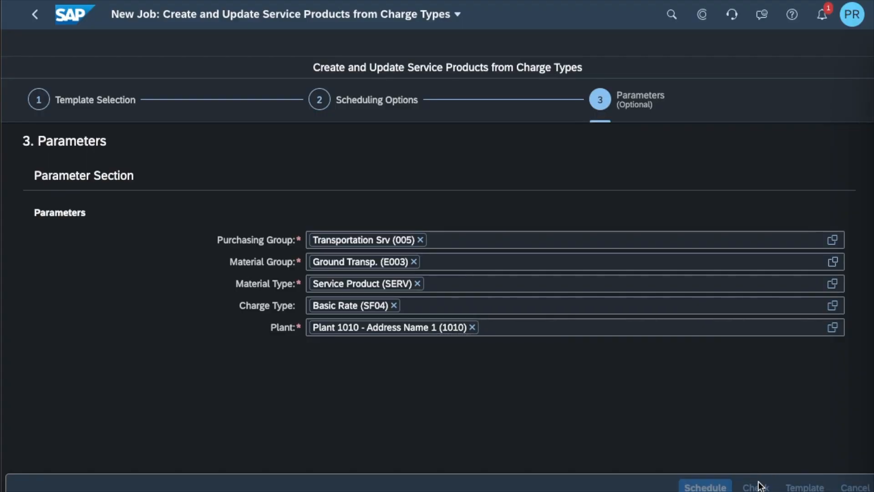
pyautogui.click(717, 486)
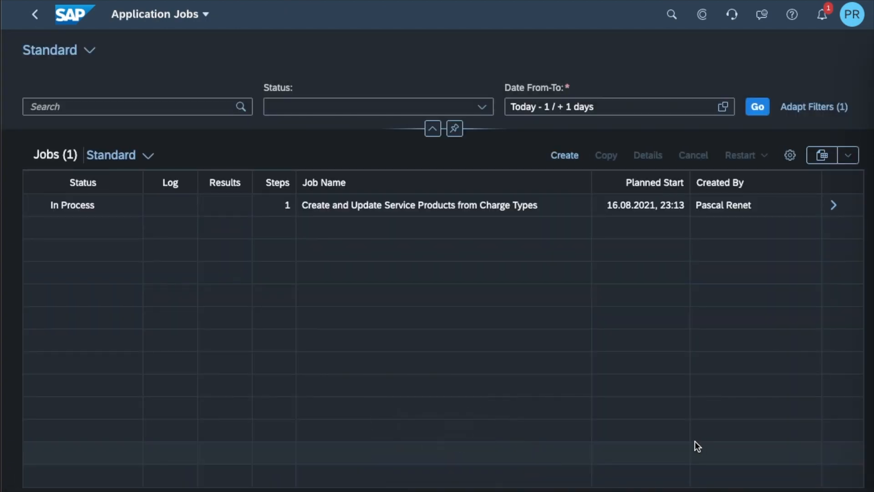
# Refresh the job list, open the service products job's details and read its log through to the last message.
pyautogui.click(758, 108)
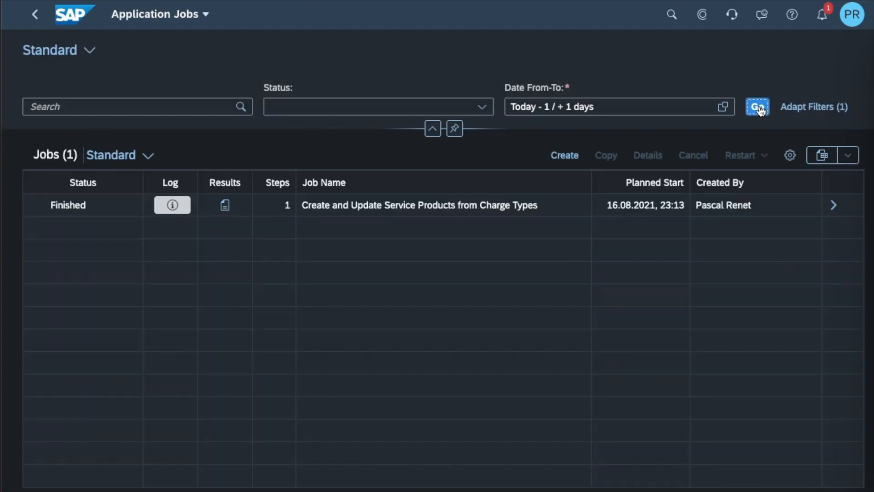
pyautogui.click(834, 205)
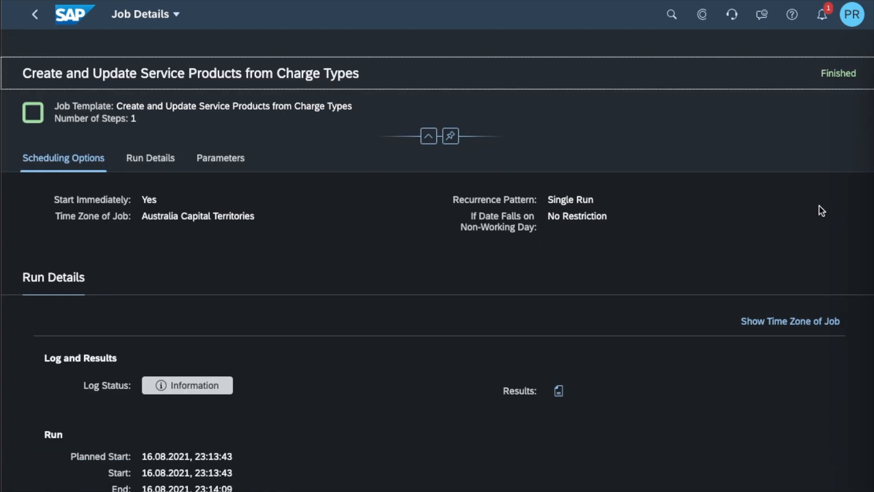
pyautogui.click(188, 386)
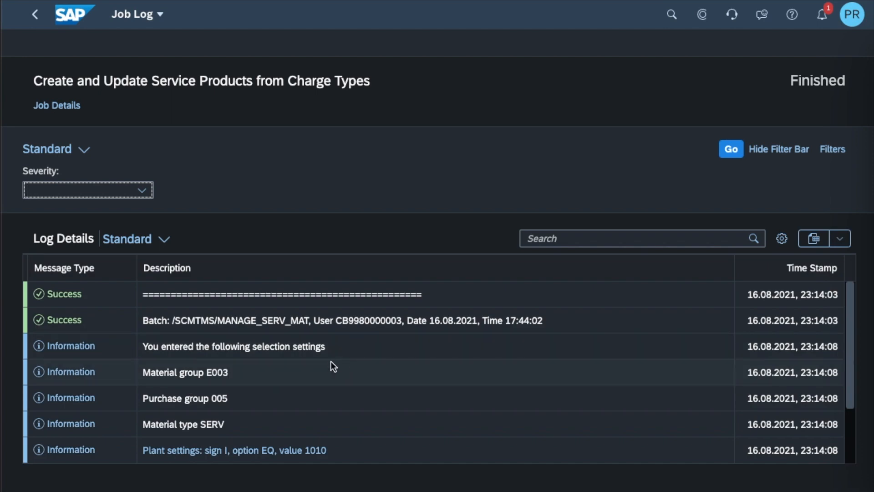
pyautogui.scroll(-3, 329, 362)
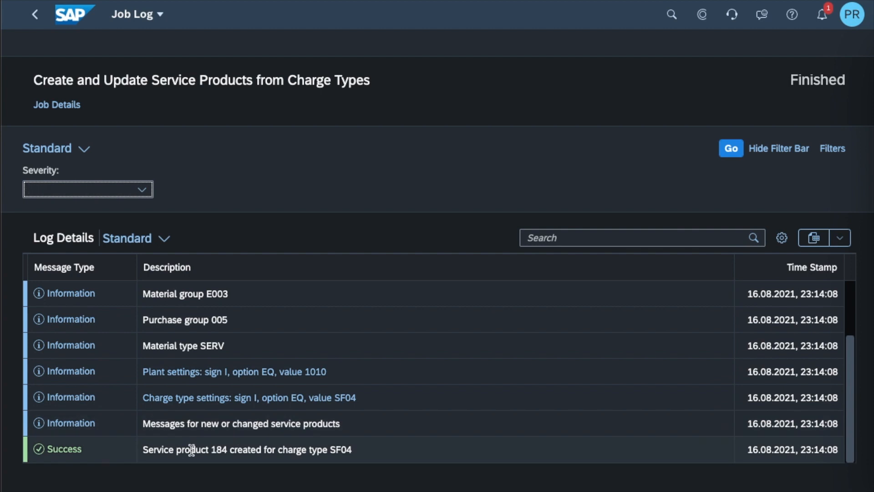
pyautogui.scroll(-1, 191, 450)
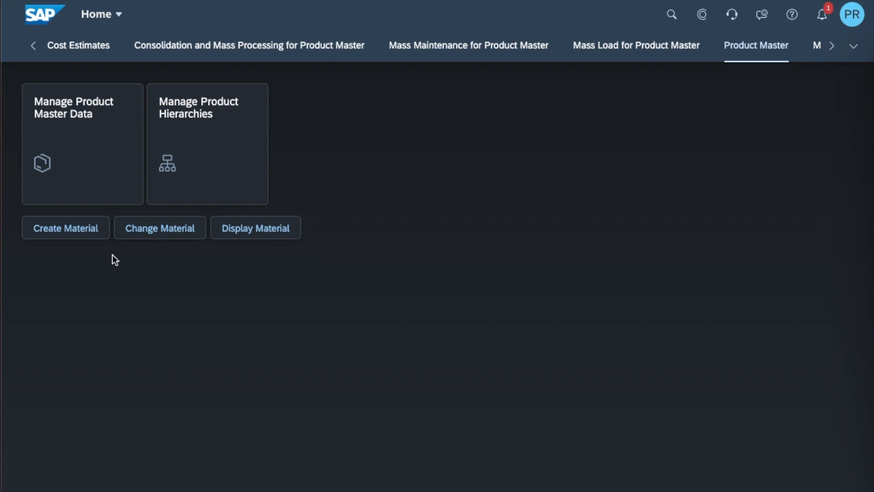
# Open Manage Product Master Data and search for product 184.
pyautogui.click(70, 115)
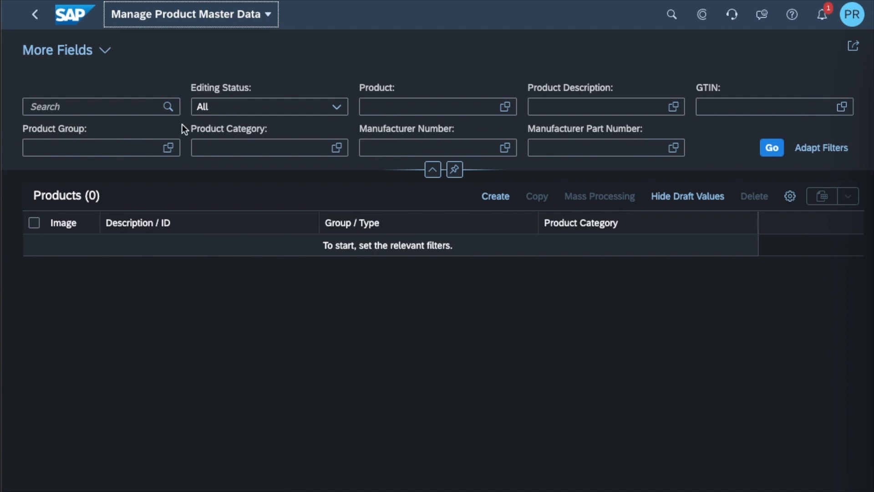
pyautogui.click(372, 109)
pyautogui.write('184')
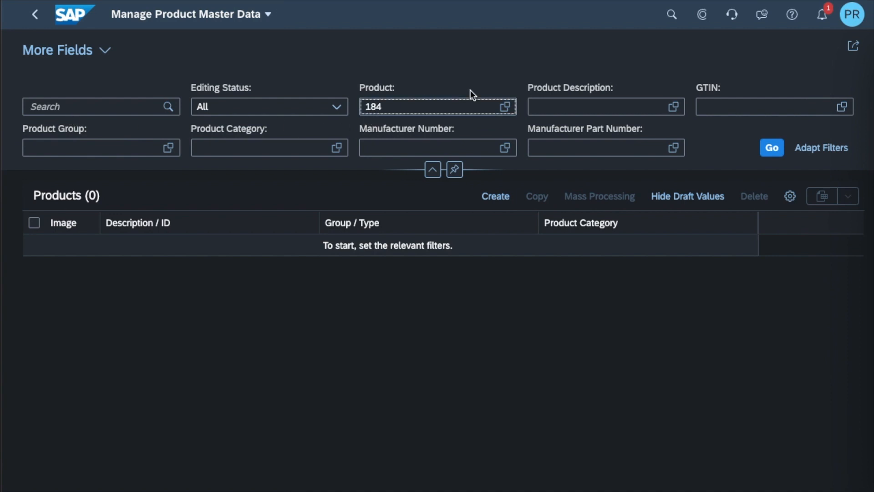
pyautogui.click(770, 149)
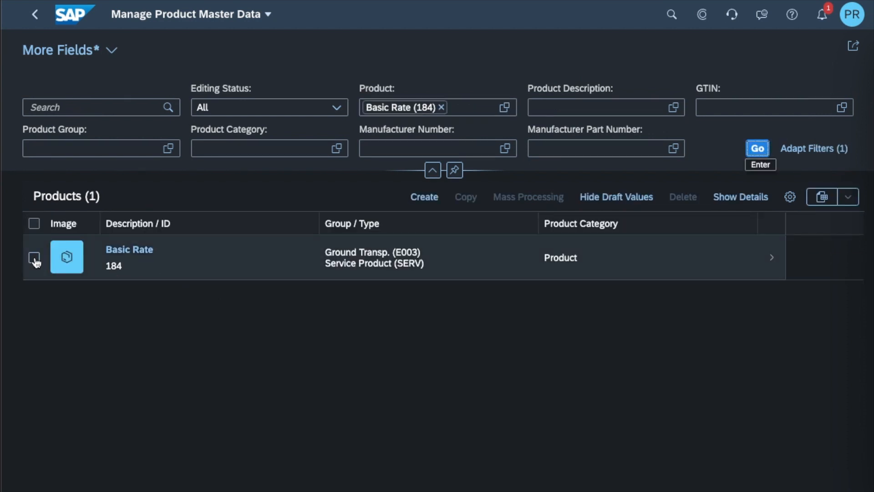
# Open product 184 (Basic Rate) and look through its general information and descriptions.
pyautogui.click(165, 259)
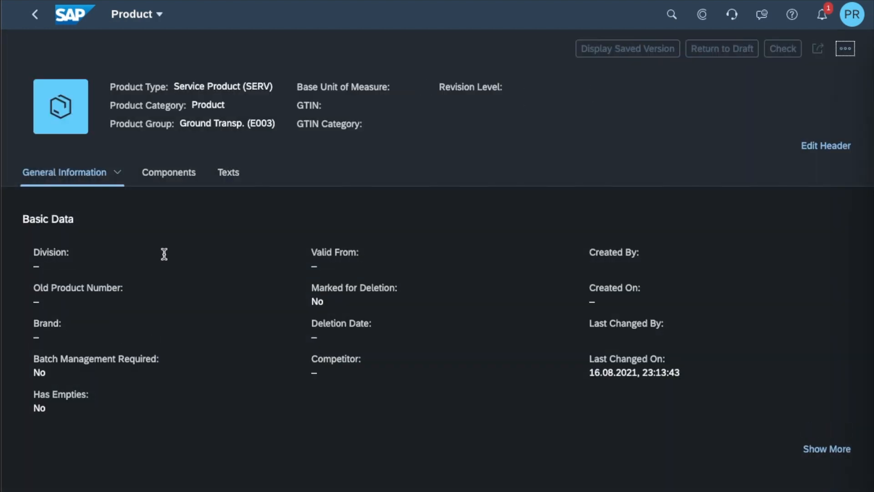
pyautogui.scroll(-5, 173, 257)
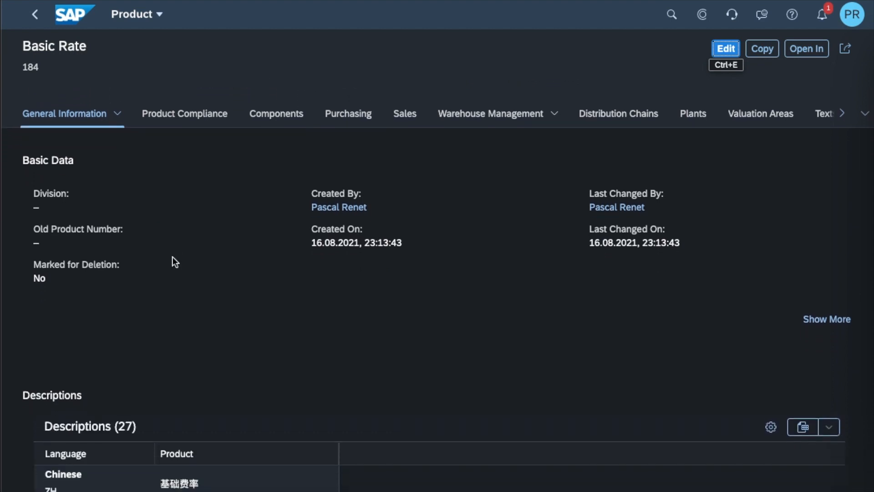
pyautogui.scroll(-3, 173, 256)
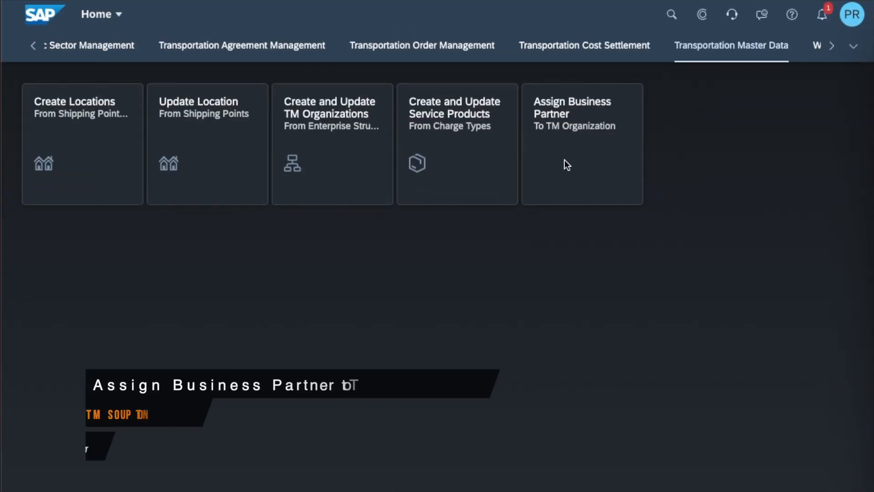
# Open Assign Business Partner to TM Organization, look up the partner by its business partner number, and assign it to company code 1010.
pyautogui.click(569, 135)
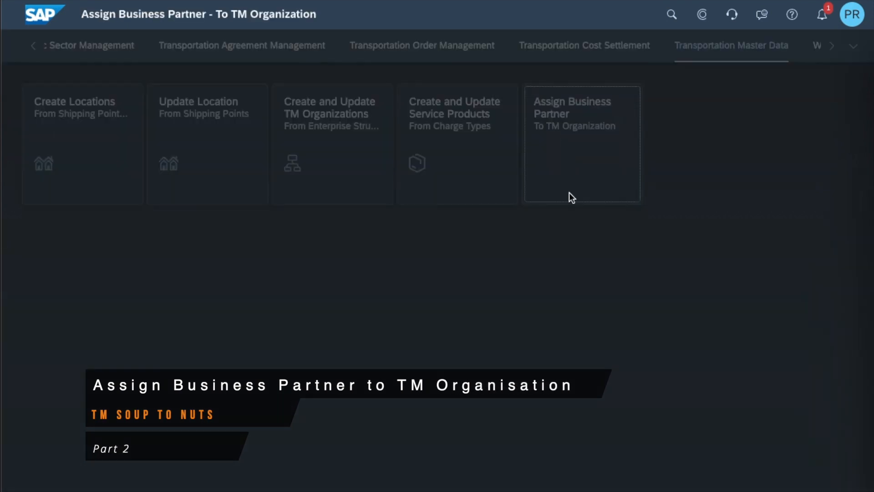
pyautogui.click(70, 105)
pyautogui.click(209, 108)
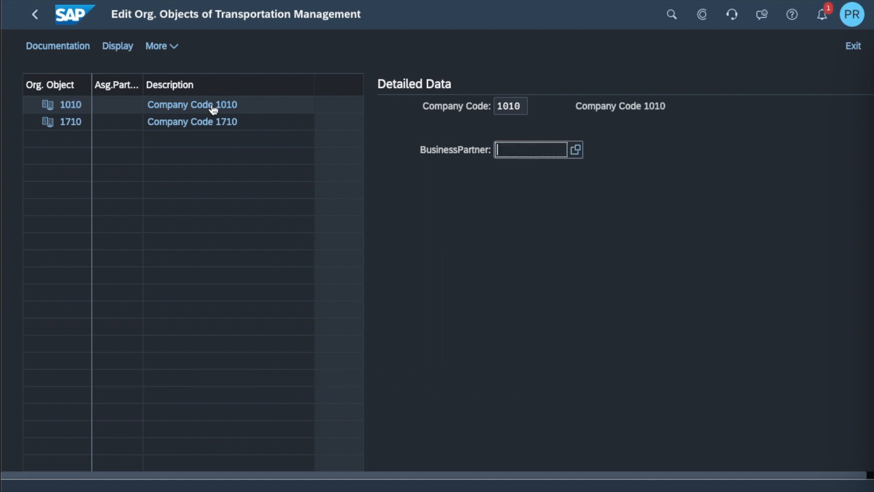
pyautogui.click(565, 158)
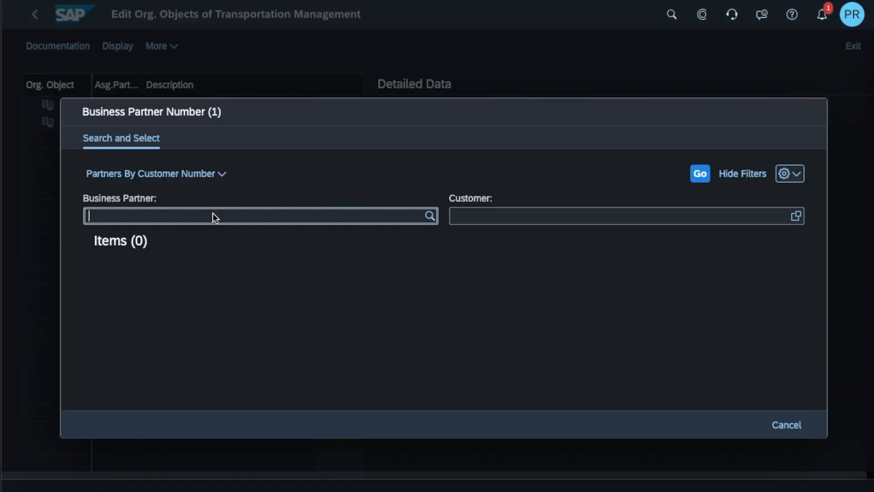
pyautogui.write('10401010')
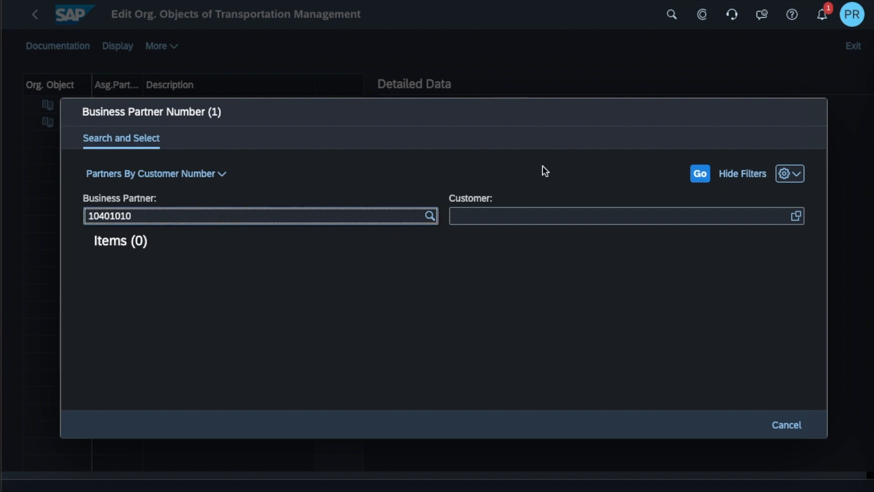
pyautogui.click(696, 175)
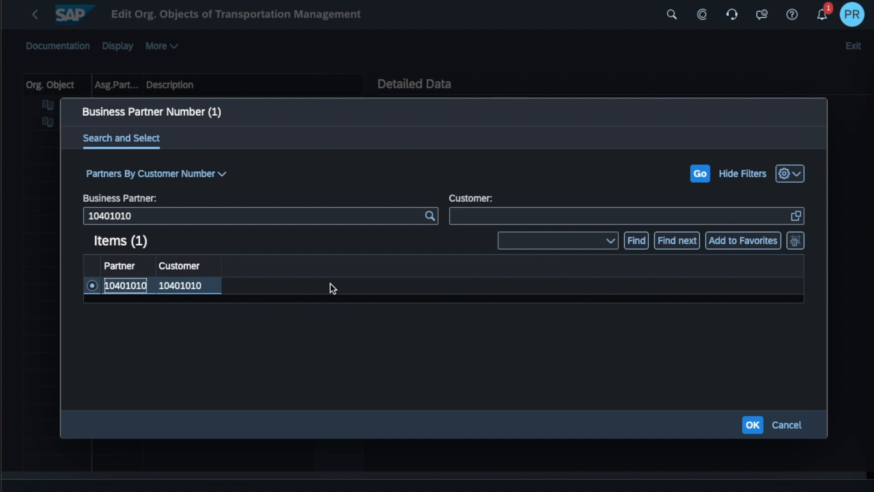
pyautogui.click(753, 425)
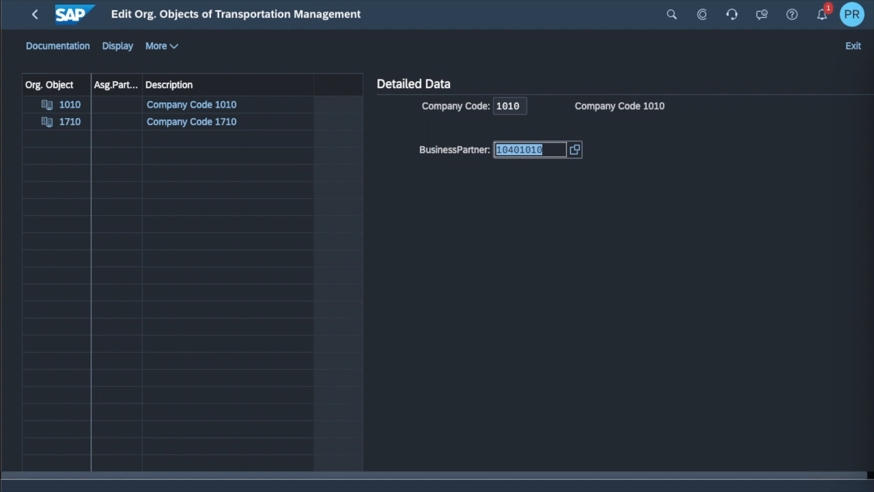
pyautogui.press('Return')
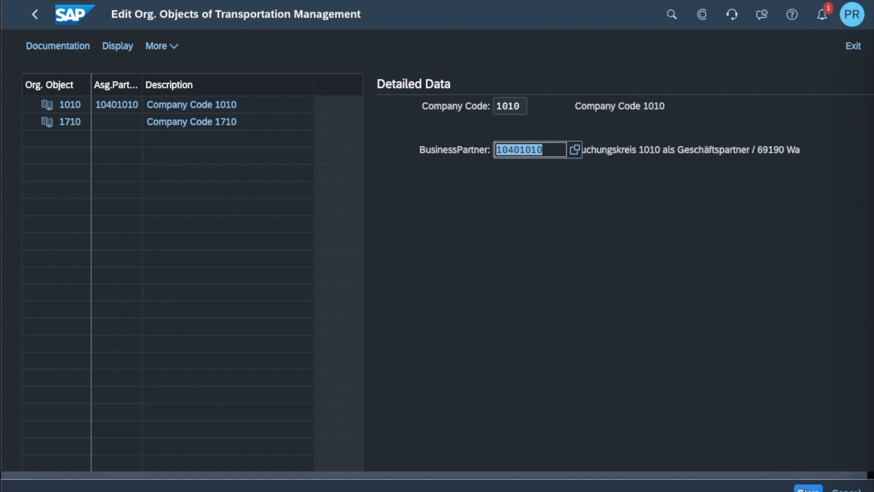
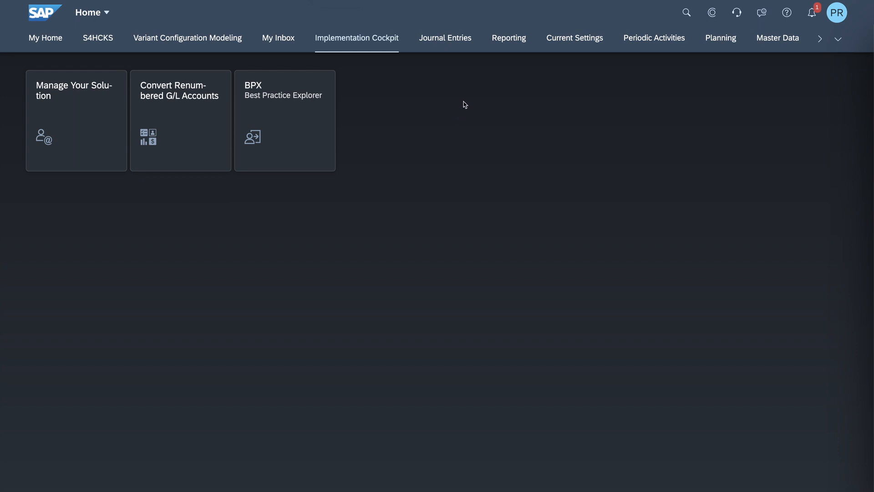
# Open Configure Your Solution from Manage Your Solution and filter the items to application area Sales and sub application area Price Management.
pyautogui.click(64, 87)
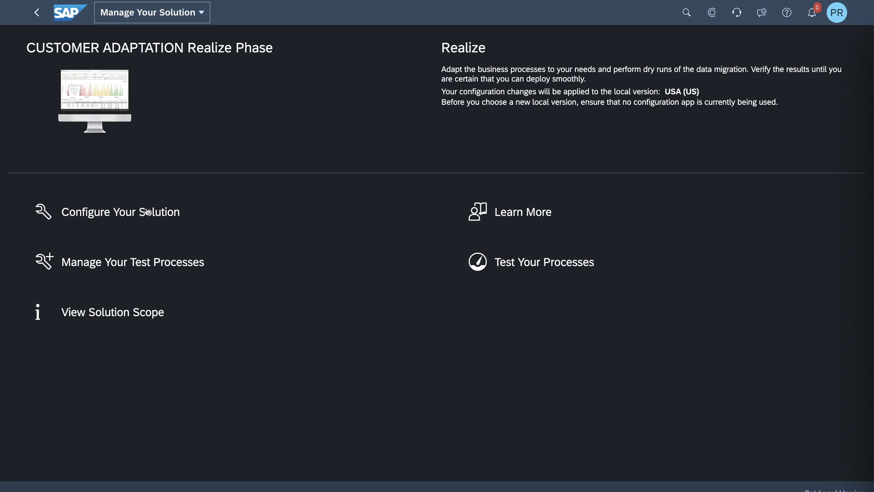
pyautogui.click(93, 212)
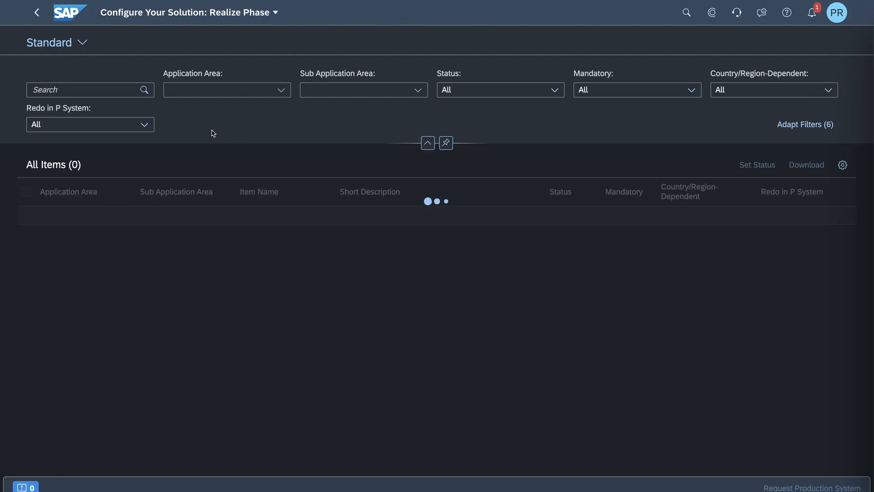
pyautogui.click(281, 90)
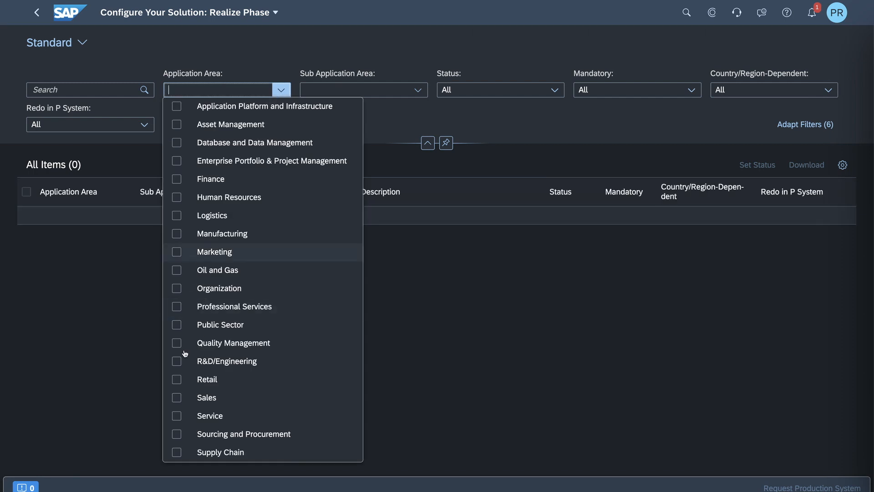
pyautogui.click(178, 397)
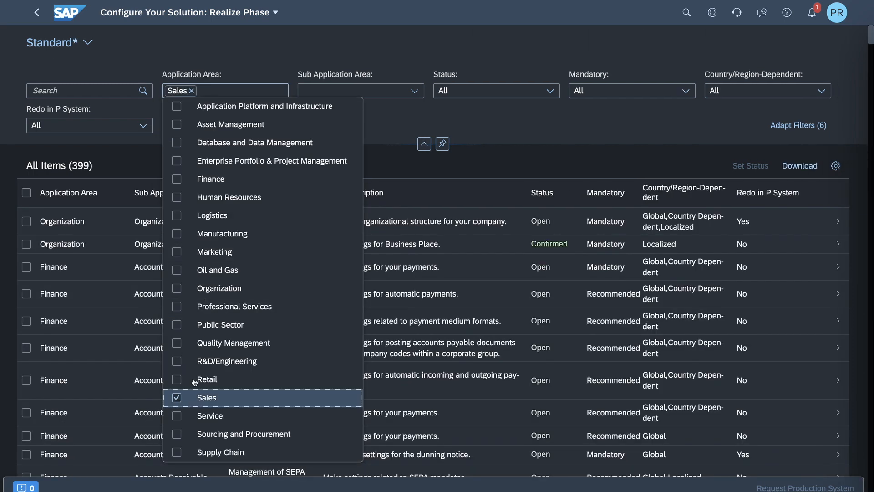
pyautogui.click(394, 122)
pyautogui.click(415, 92)
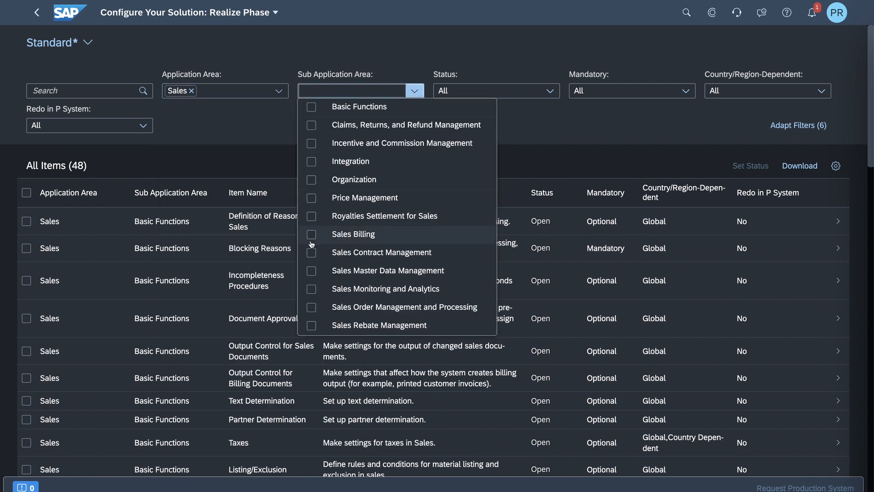
pyautogui.click(312, 202)
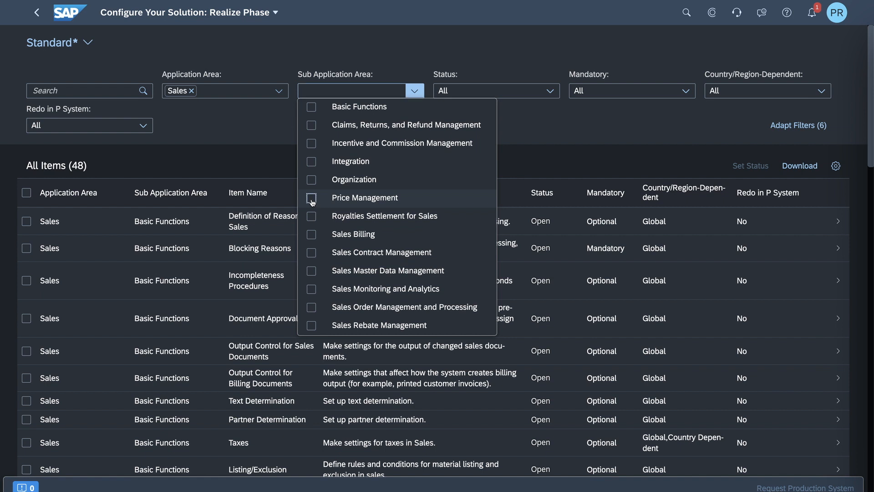
pyautogui.click(312, 202)
pyautogui.click(255, 140)
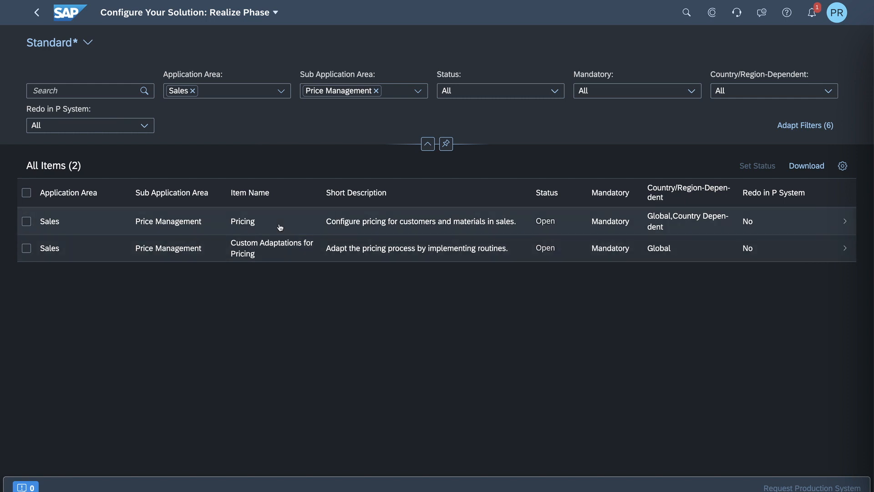
# Open the Pricing item and start configuring its step Set Condition Types for Pricing.
pyautogui.click(248, 225)
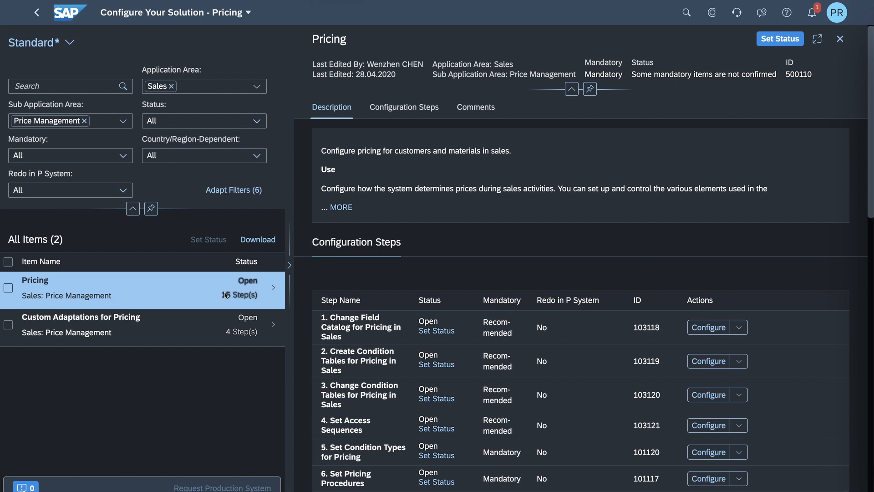
pyautogui.scroll(-5, 393, 314)
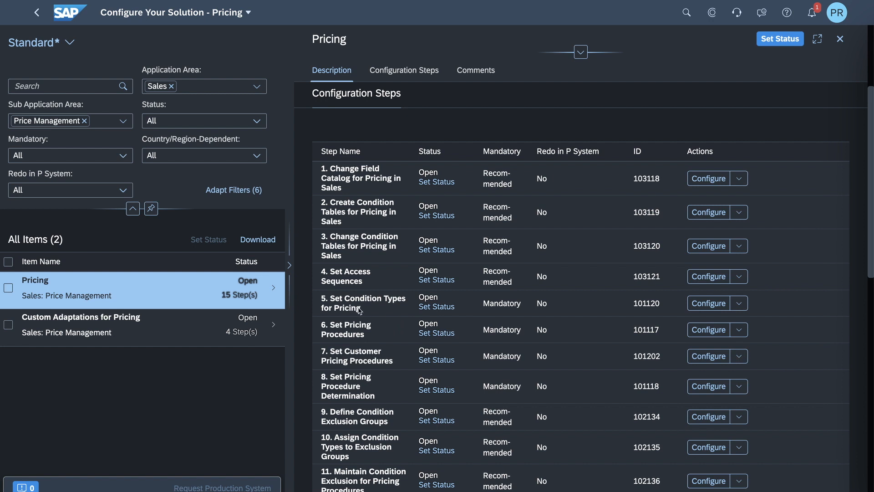
pyautogui.scroll(-2, 359, 311)
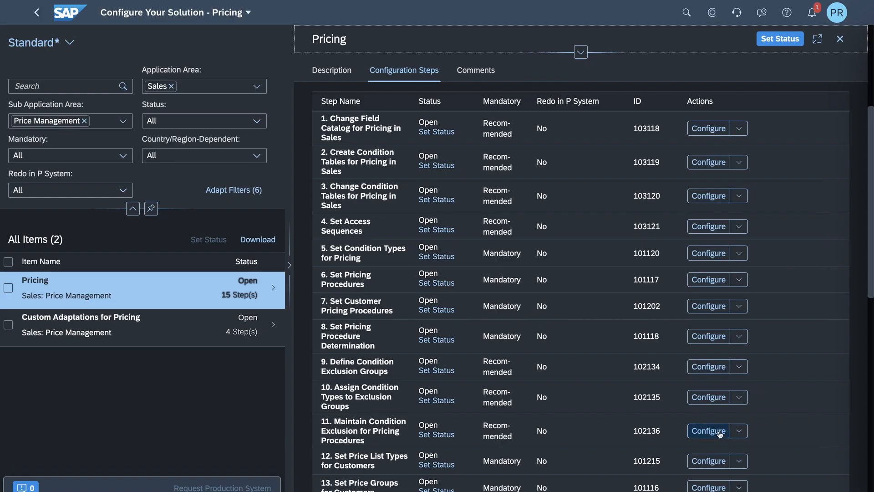
pyautogui.click(705, 255)
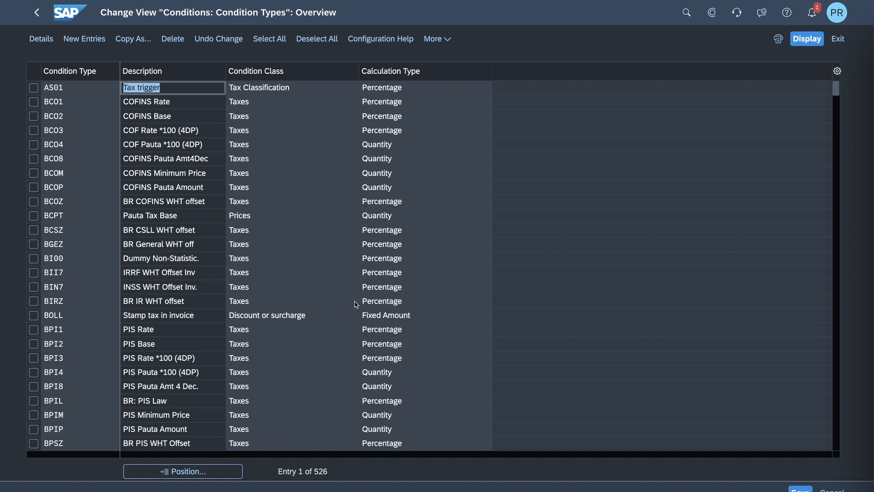
# Position the condition types overview at YBHD and select that entry.
pyautogui.click(215, 473)
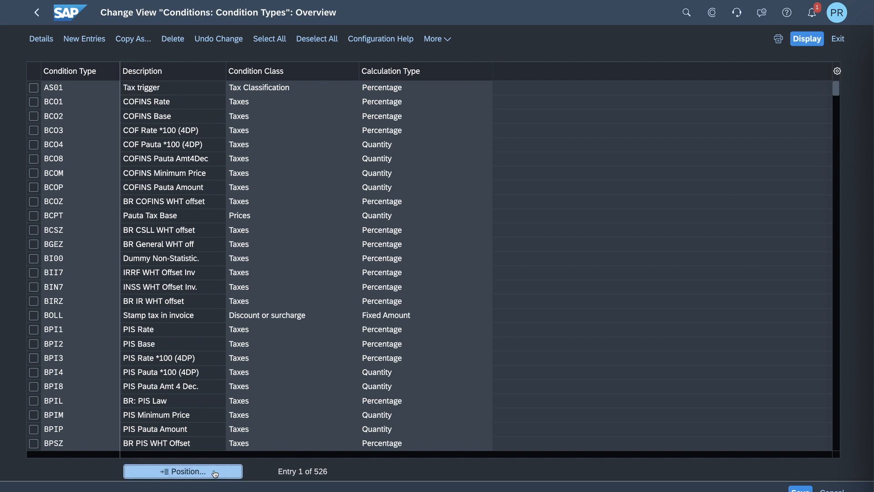
pyautogui.write('YBHD')
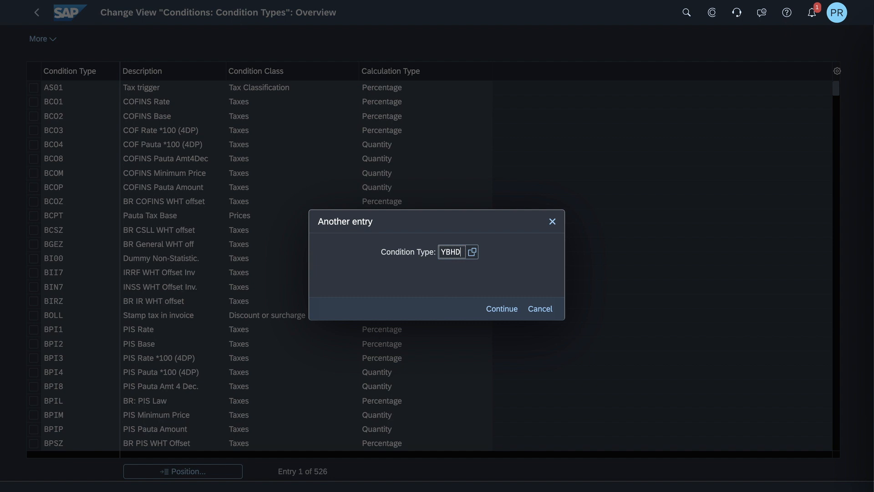
pyautogui.click(494, 309)
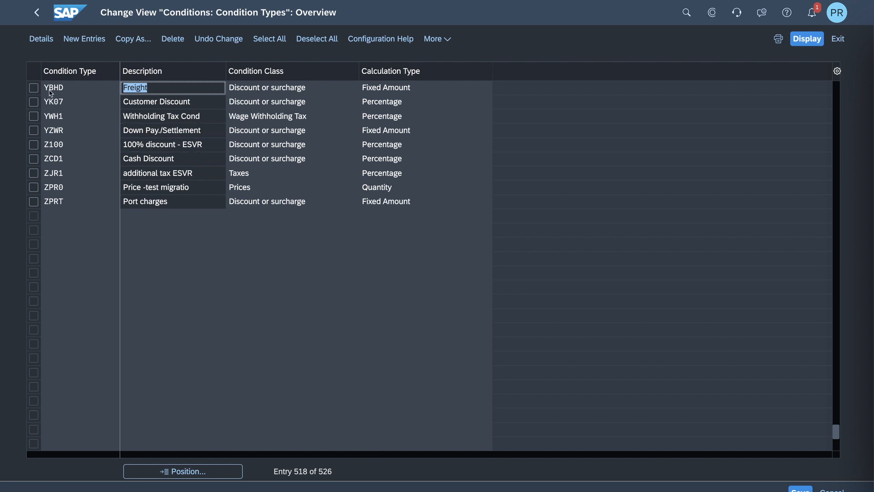
pyautogui.click(33, 88)
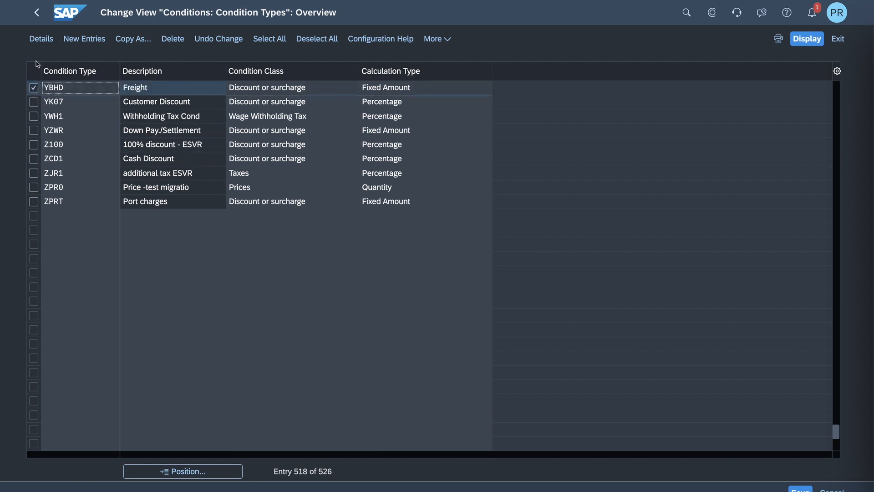
# Examine the detail settings of condition type YBHD and return to the overview.
pyautogui.click(41, 40)
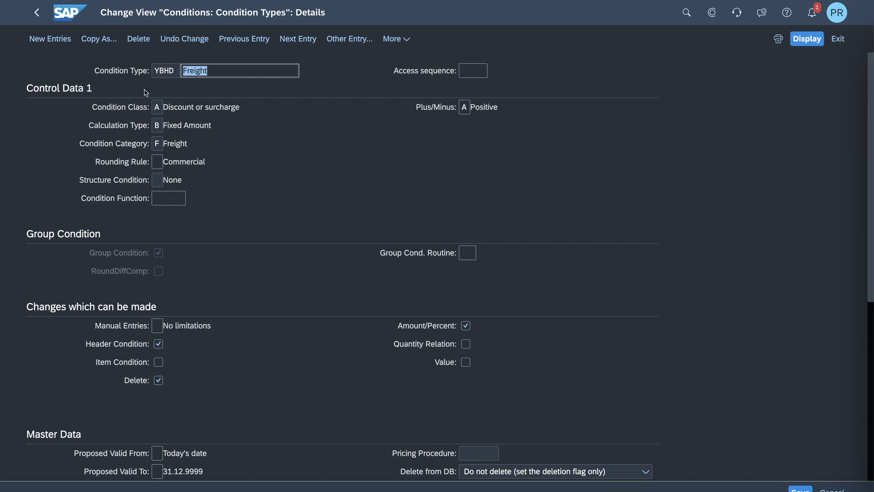
pyautogui.scroll(-1, 285, 267)
pyautogui.scroll(-2, 285, 267)
pyautogui.scroll(3, 285, 267)
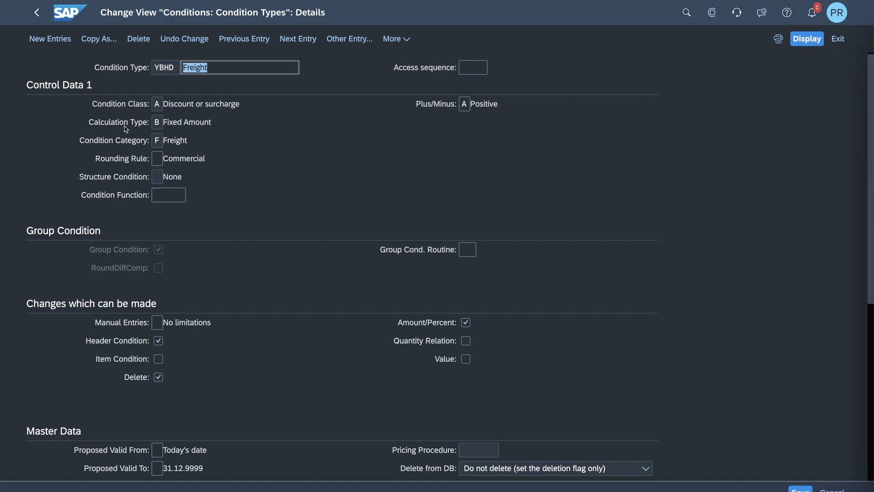
pyautogui.click(38, 13)
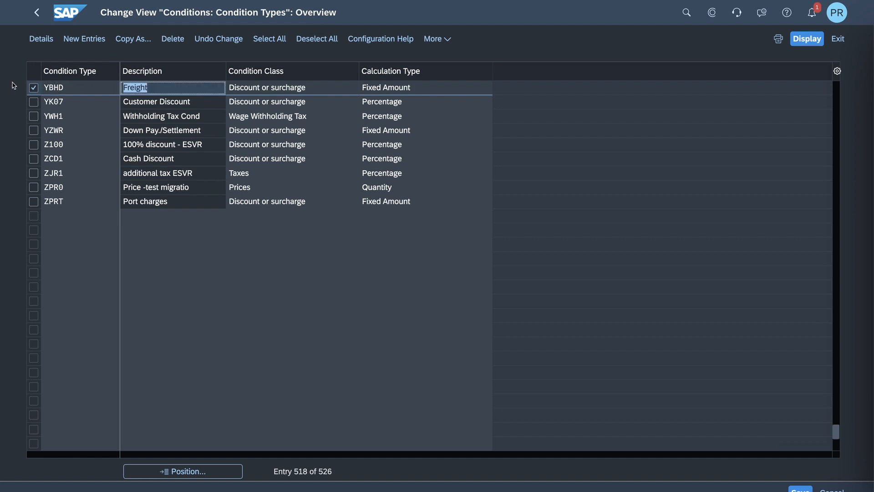
# Start a copy of condition type YBHD named ZTRA with the description Freight TM.
pyautogui.click(127, 42)
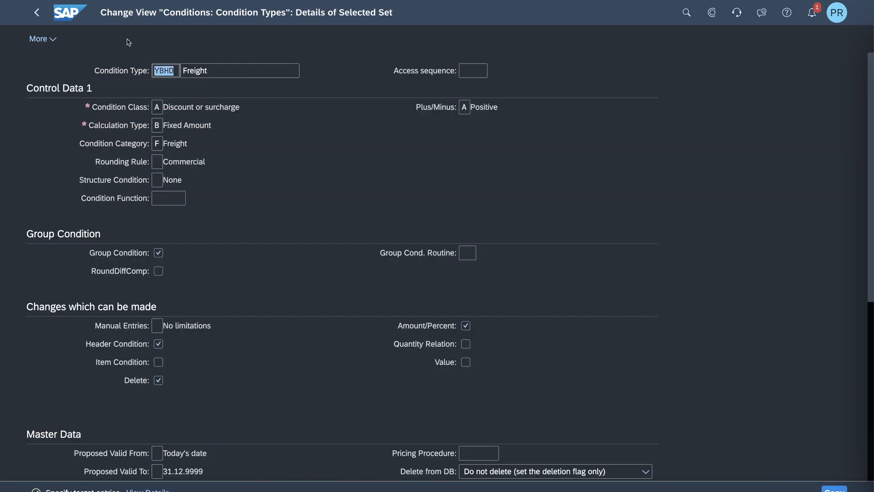
pyautogui.write('ZTRA')
pyautogui.click(229, 70)
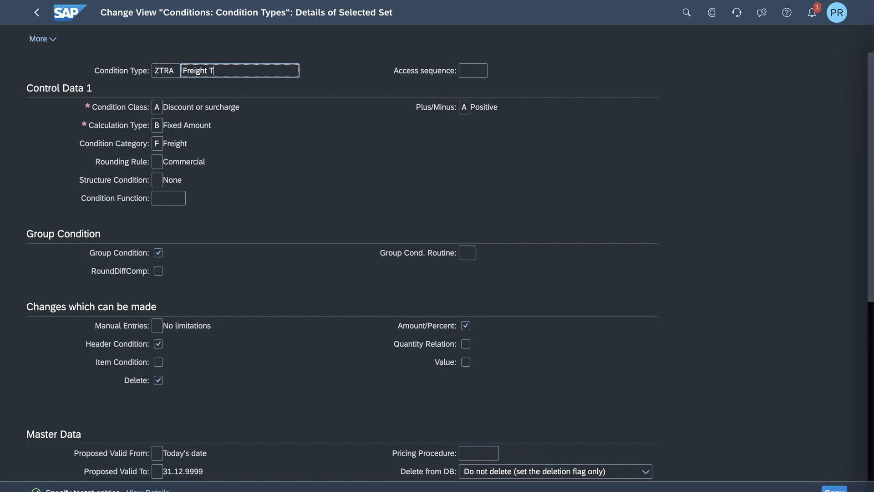
pyautogui.write('TM')
# Set the condition function of ZTRA to FCTM (Freight Costs fr. TM) and complete the copy.
pyautogui.click(178, 197)
pyautogui.click(192, 199)
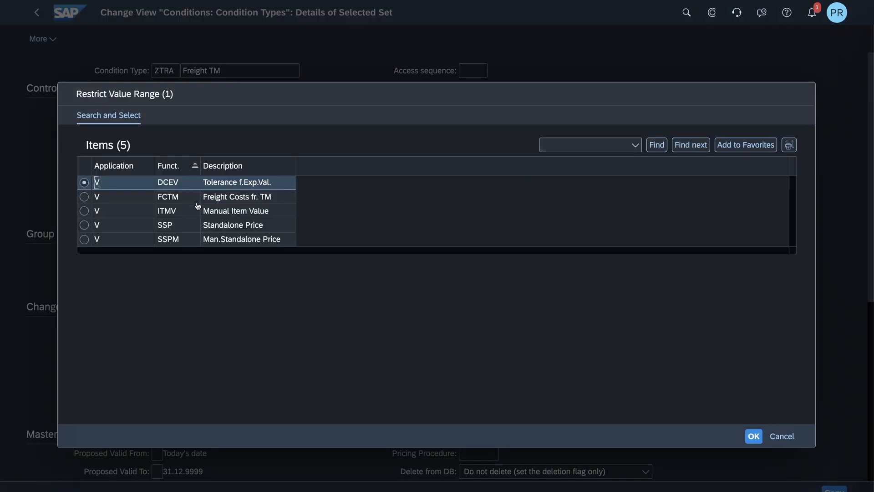
pyautogui.click(84, 197)
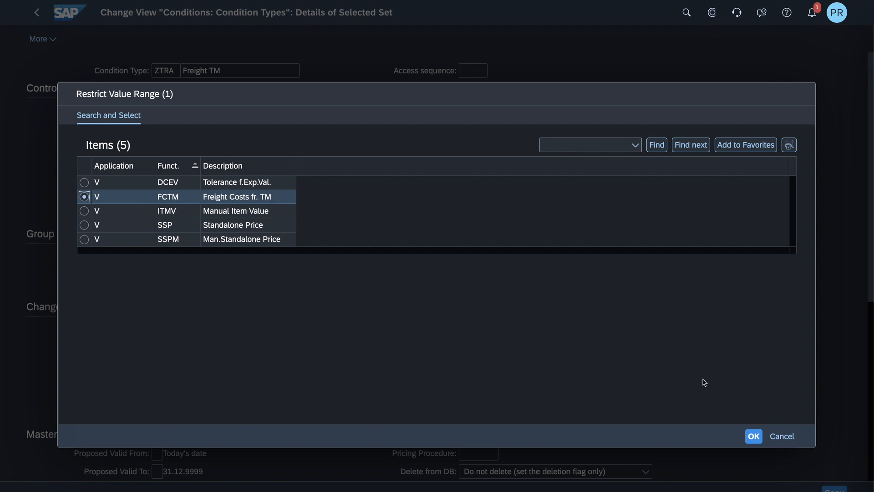
pyautogui.click(755, 437)
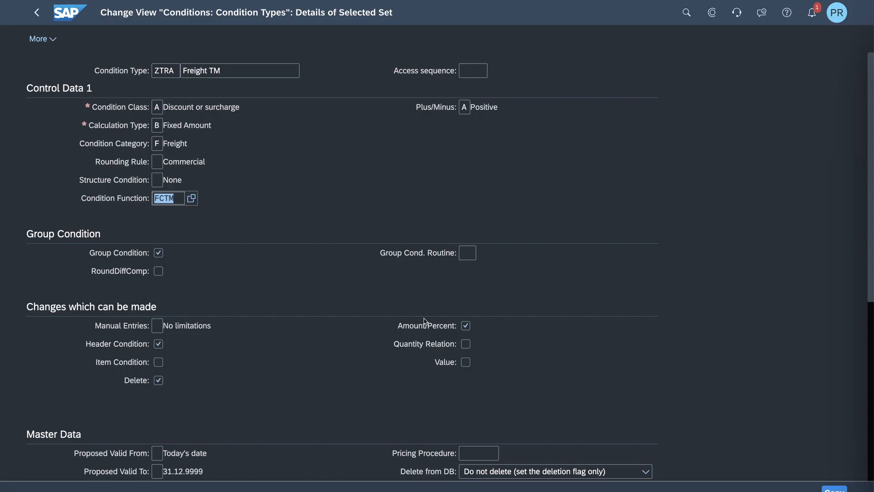
pyautogui.click(835, 489)
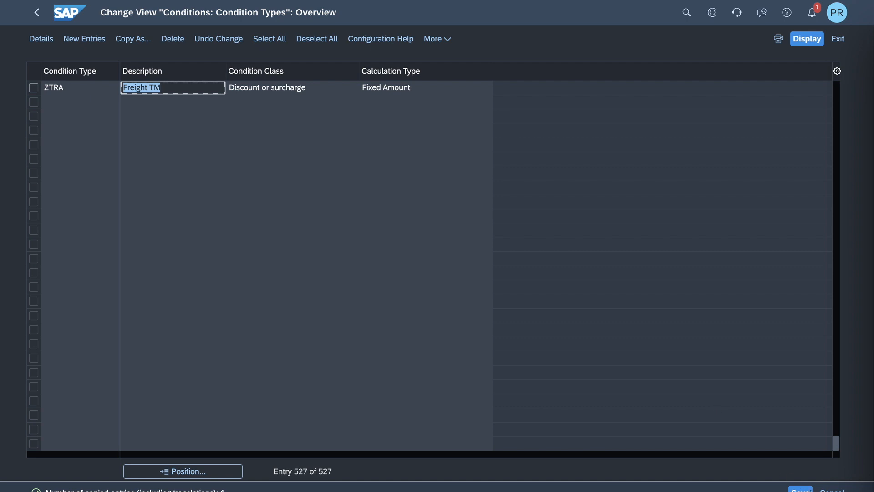
# Save the new condition type ZTRA and open the Set Pricing Procedures configuration step.
pyautogui.click(802, 490)
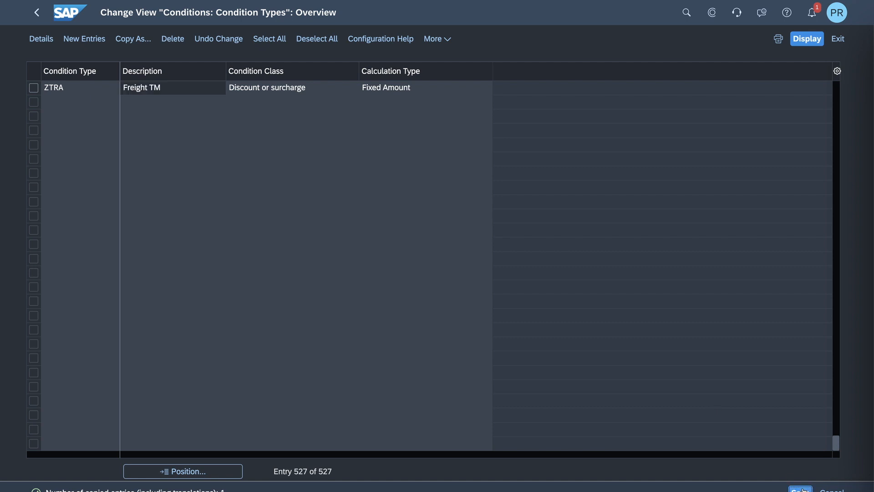
pyautogui.click(838, 39)
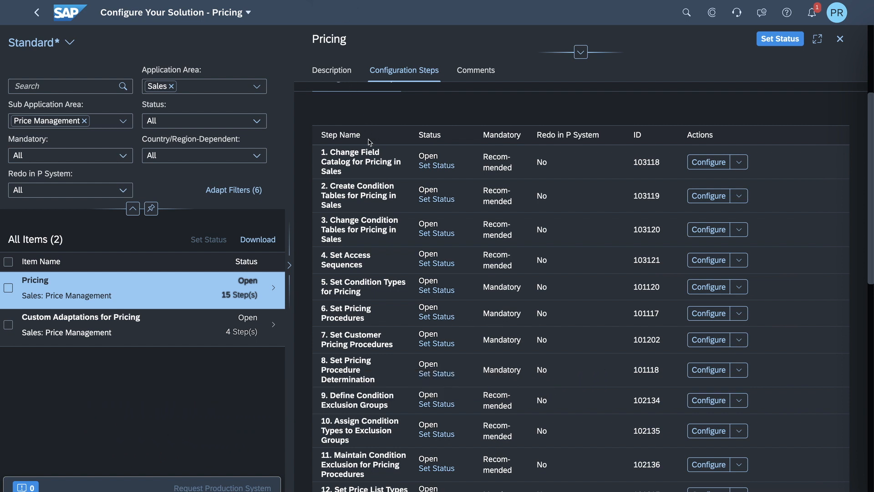
pyautogui.click(706, 316)
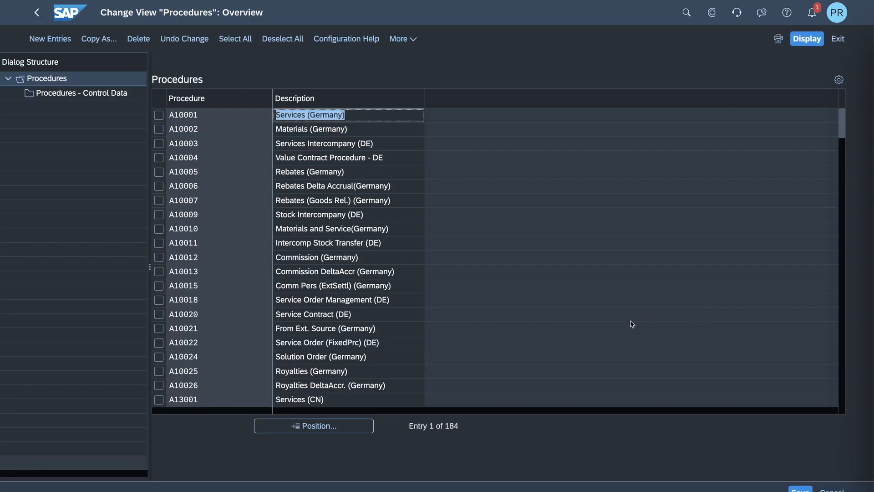
# Position the pricing procedures overview at A17024 and select that procedure.
pyautogui.click(312, 430)
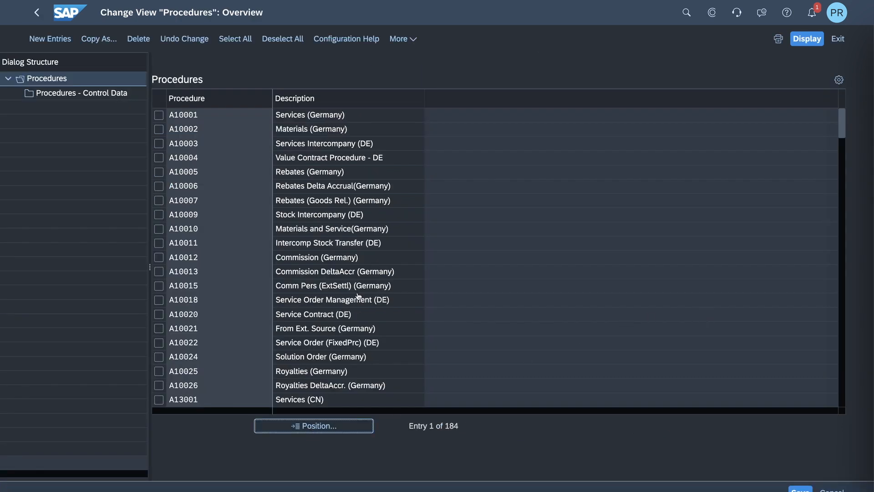
pyautogui.write('A1')
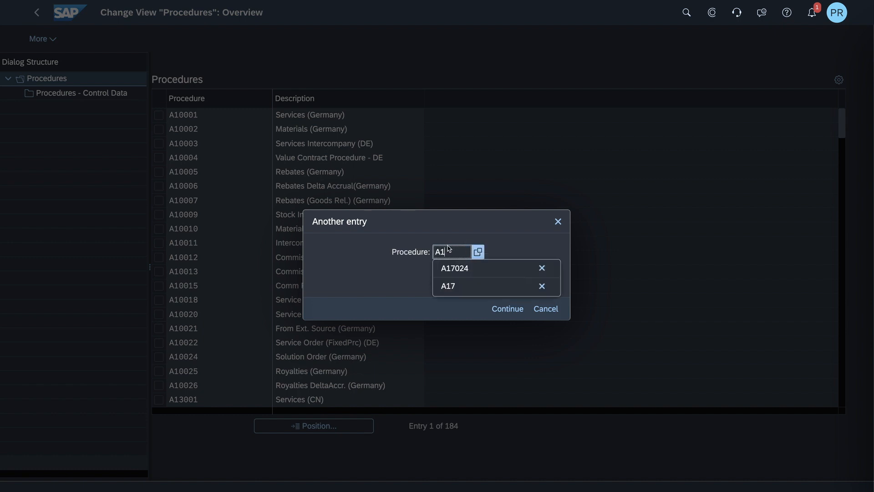
pyautogui.click(454, 269)
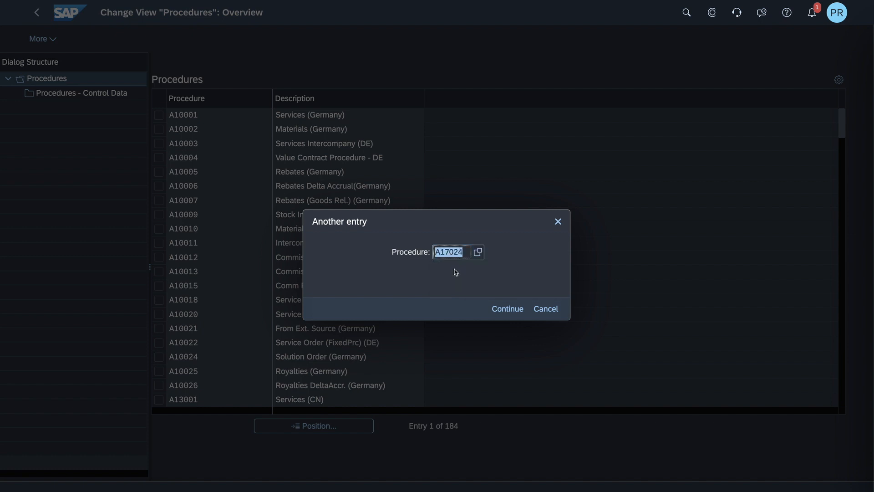
pyautogui.click(508, 309)
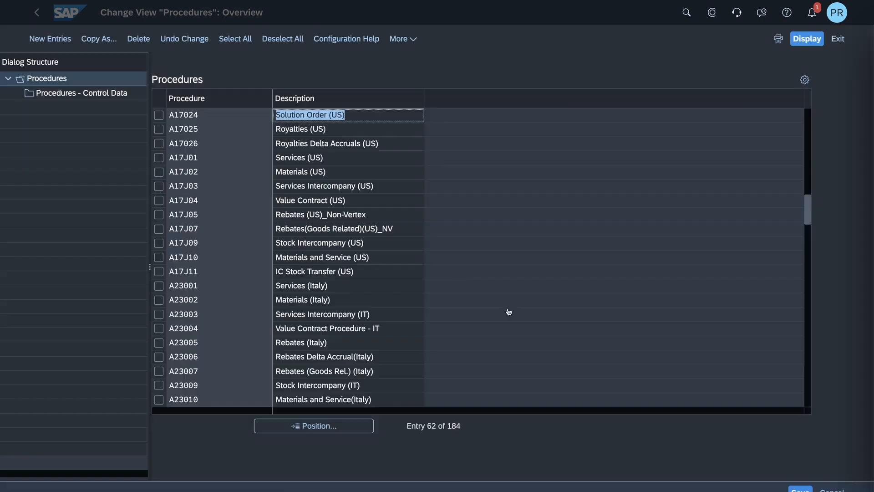
pyautogui.click(159, 115)
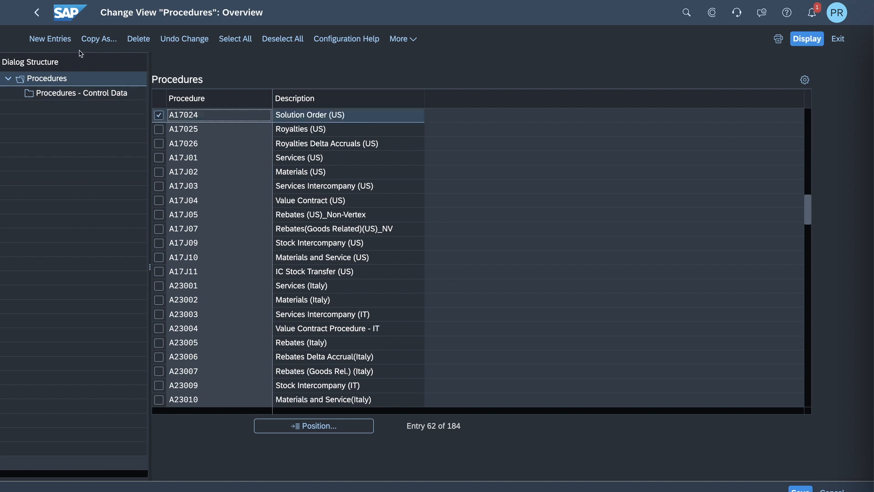
# Examine the control data of pricing procedure A17024 through to its last steps and return to the procedures overview.
pyautogui.doubleClick(99, 93)
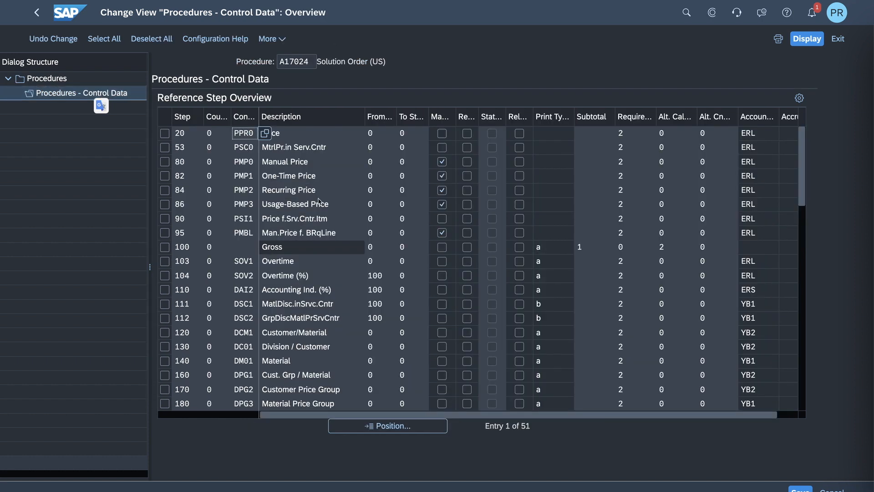
pyautogui.hscroll(1, 799, 187)
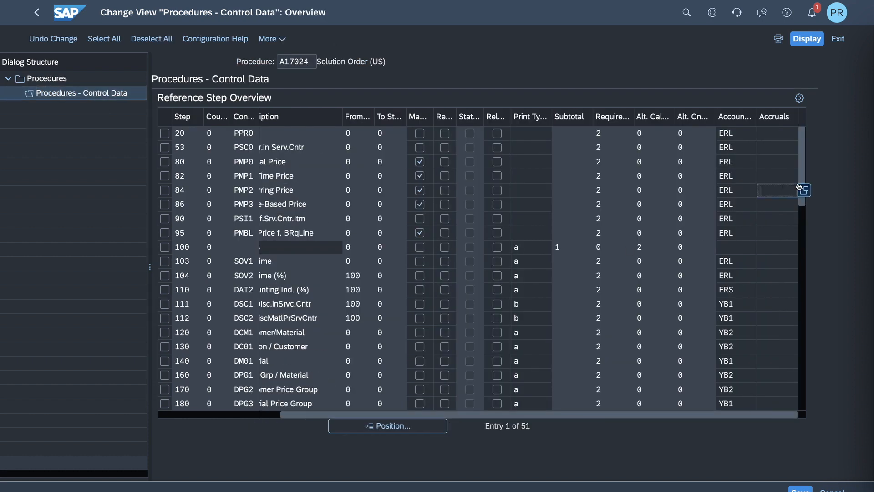
pyautogui.moveTo(802, 205); pyautogui.dragTo(804, 233)
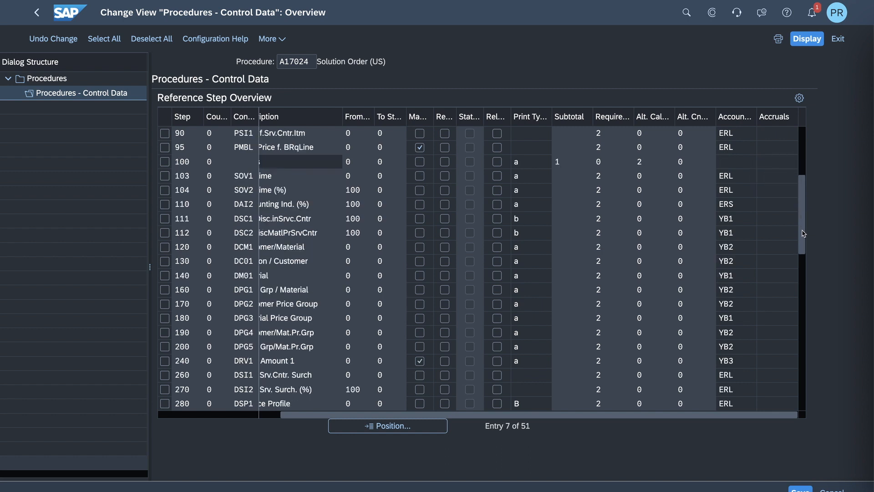
pyautogui.click(802, 267)
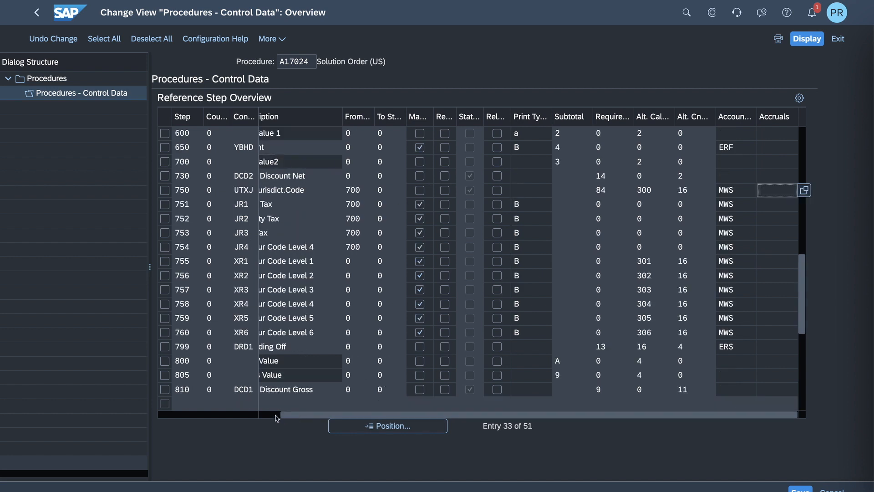
pyautogui.click(276, 415)
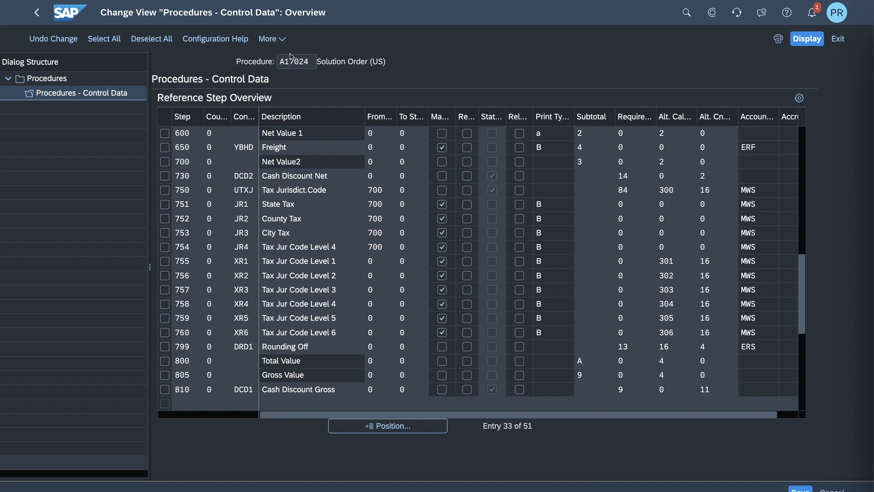
pyautogui.doubleClick(46, 78)
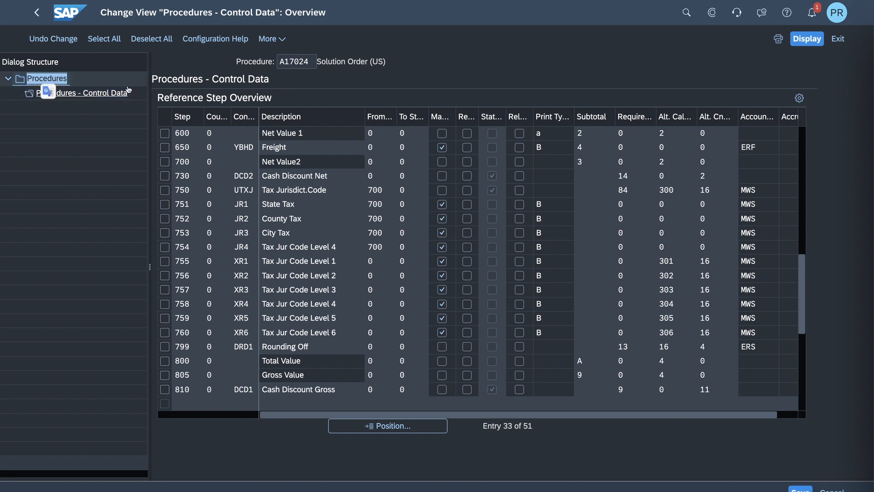
# Copy pricing procedure A17024 as ZPR171, including all dependent entries.
pyautogui.click(164, 116)
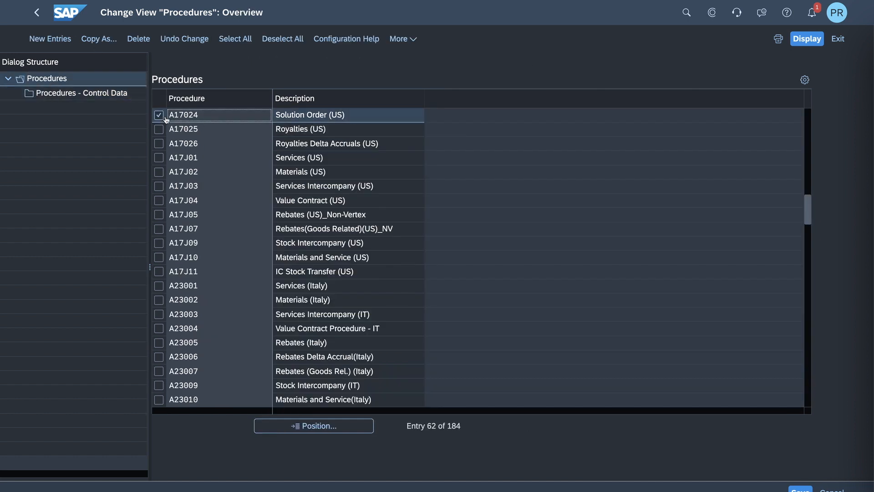
pyautogui.click(98, 40)
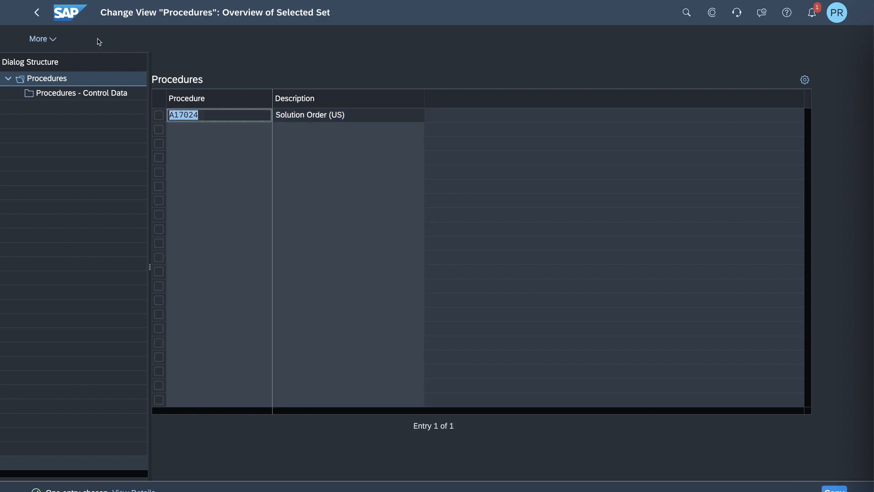
pyautogui.click(173, 114)
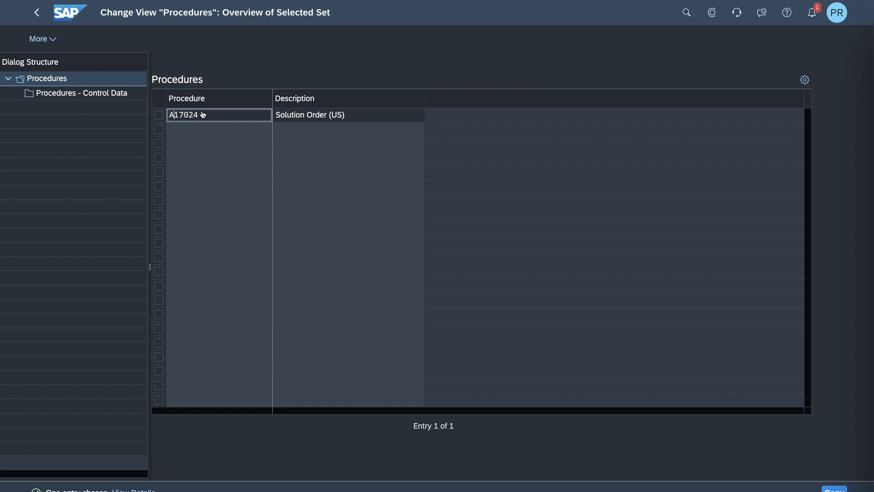
pyautogui.press('super+Tab')
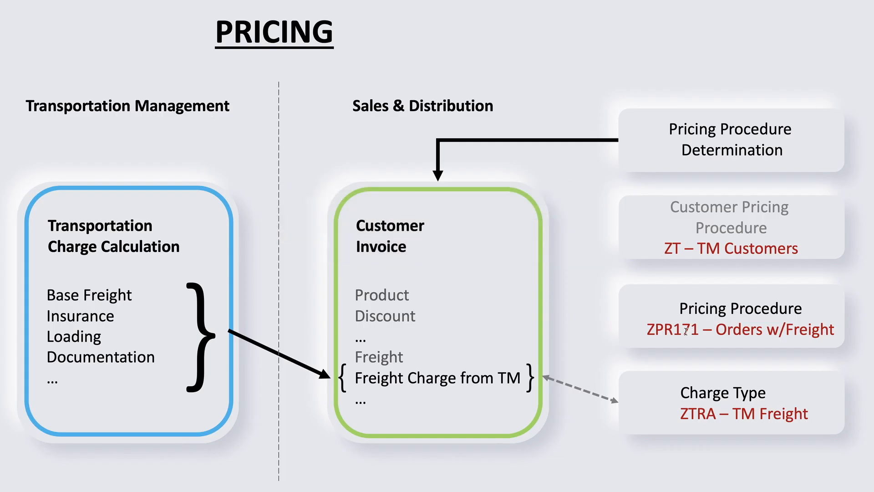
pyautogui.press('super+Tab')
pyautogui.moveTo(222, 117); pyautogui.dragTo(153, 114)
pyautogui.write('ZPR171')
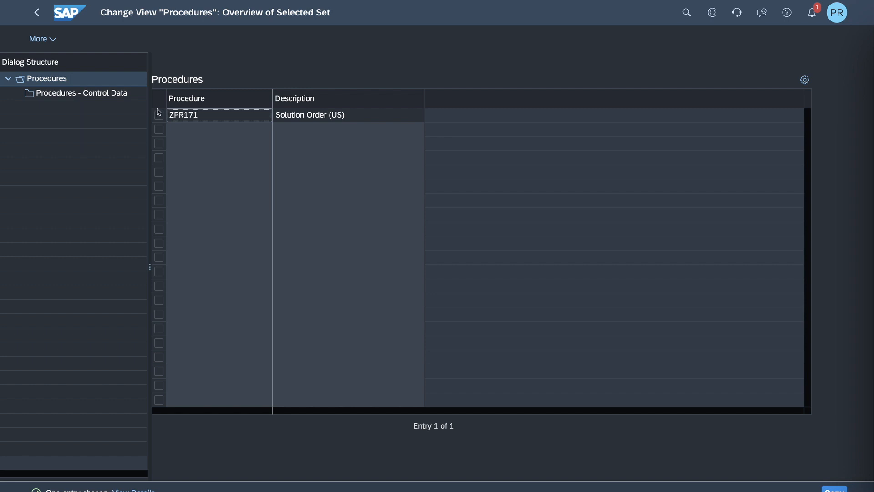
pyautogui.click(833, 490)
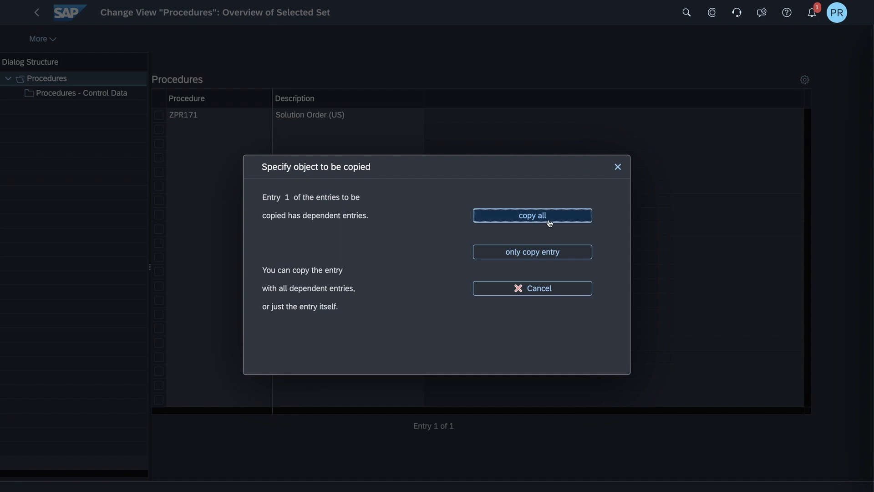
pyautogui.click(528, 218)
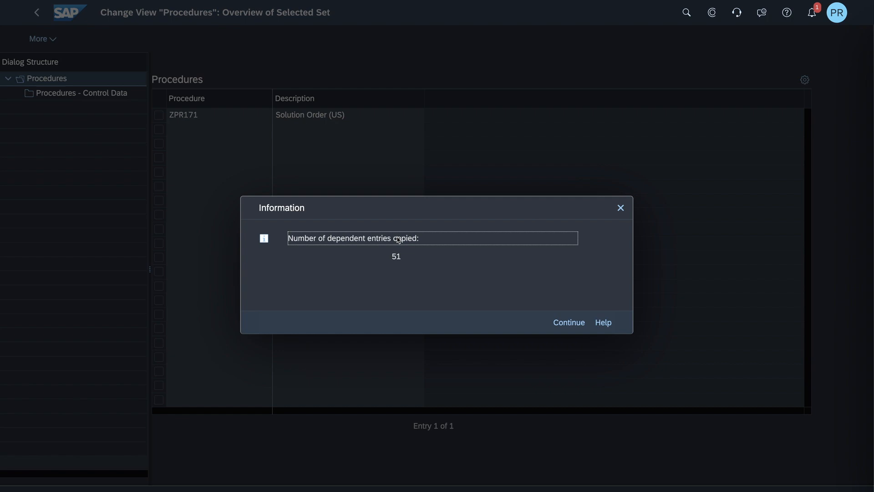
pyautogui.click(573, 323)
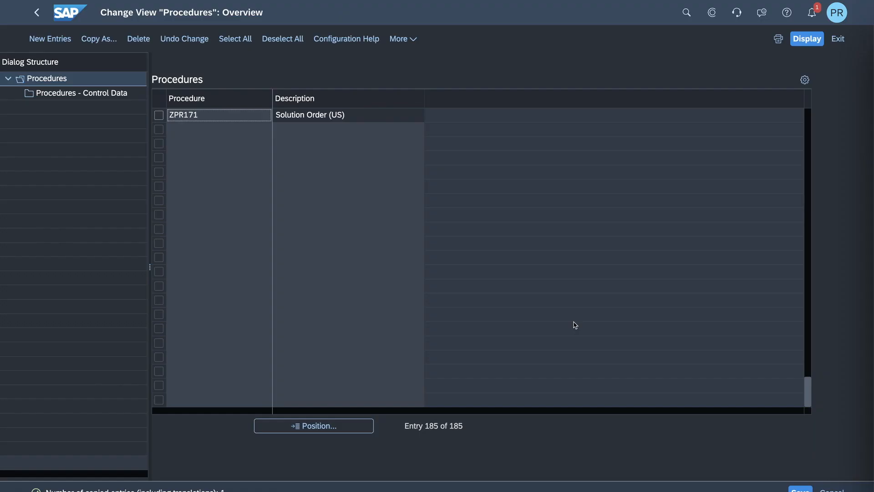
# Open the control data of the copied procedure ZPR171 at its freight step 650.
pyautogui.click(159, 115)
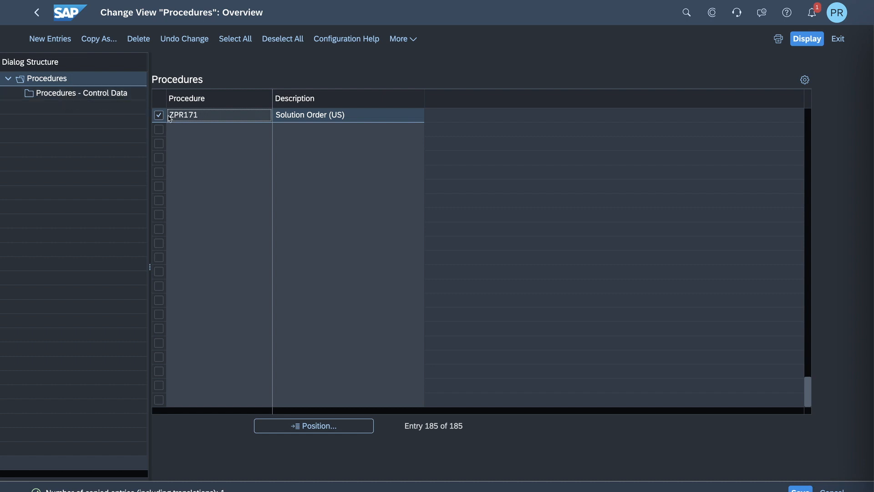
pyautogui.doubleClick(87, 97)
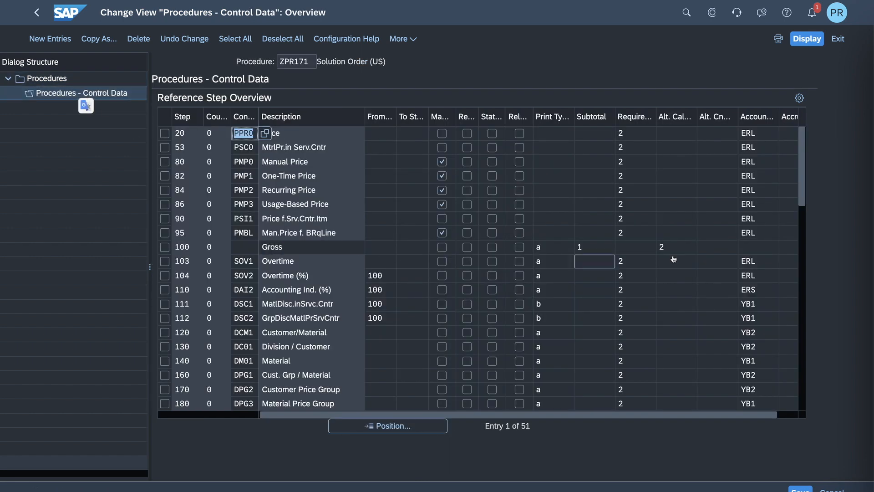
pyautogui.click(803, 247)
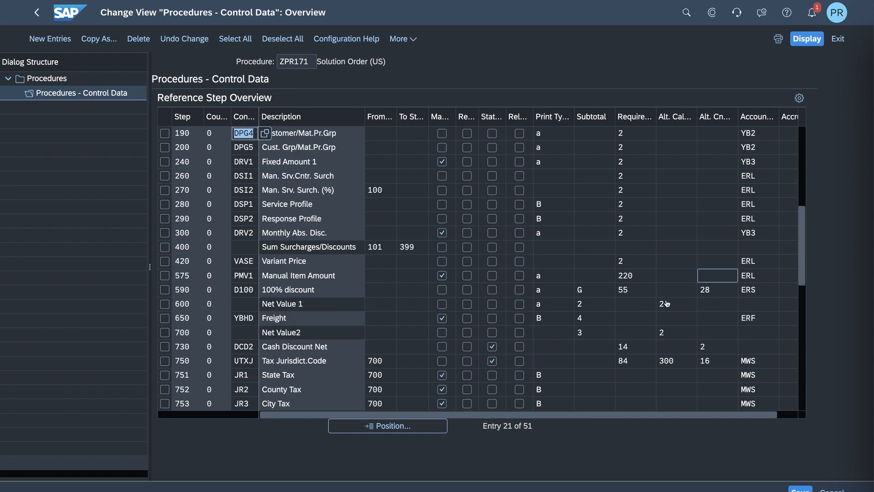
# Replace YBHD in step 650 with condition type ZTRA, searching for Z*, then save and exit the procedure.
pyautogui.doubleClick(244, 319)
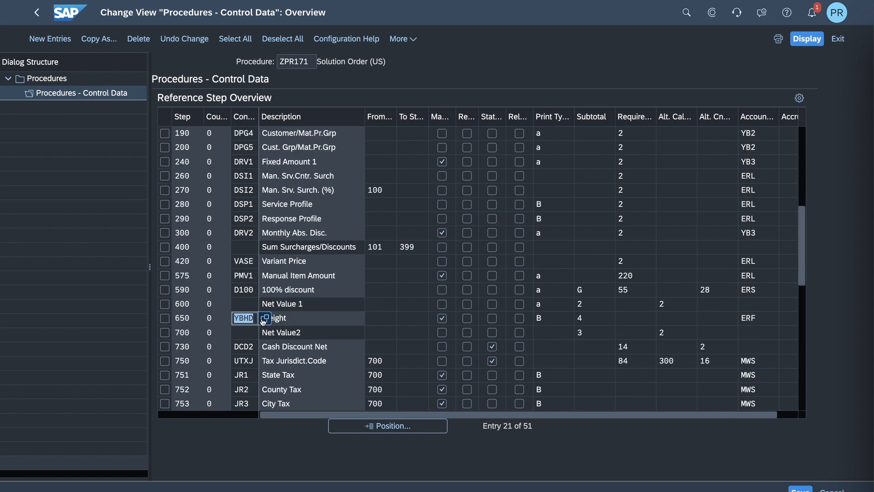
pyautogui.click(264, 318)
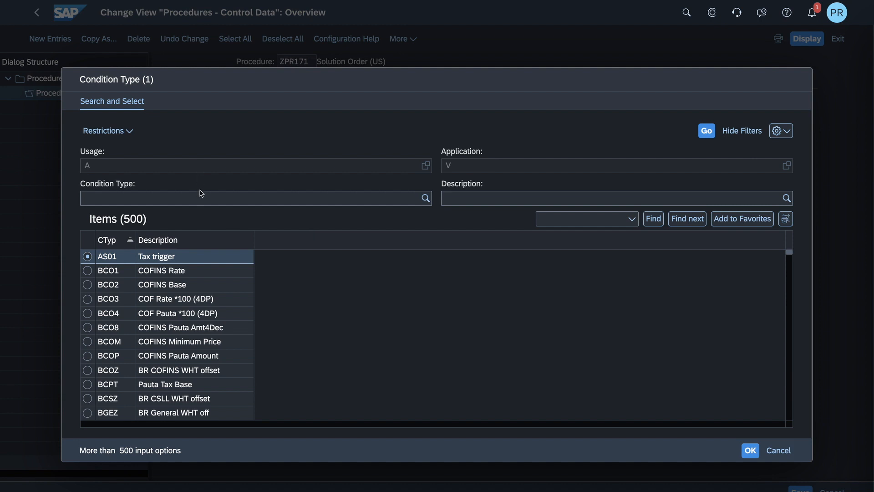
pyautogui.click(182, 202)
pyautogui.write('Z*')
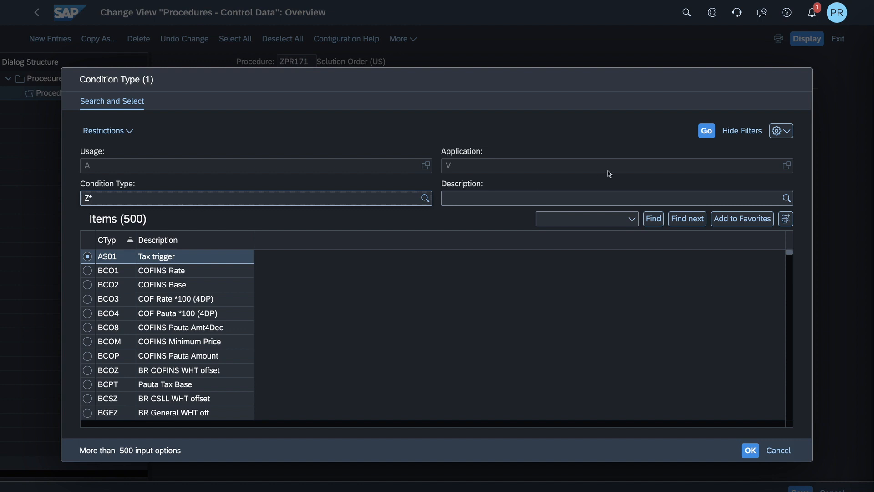
pyautogui.press('Return')
pyautogui.click(85, 342)
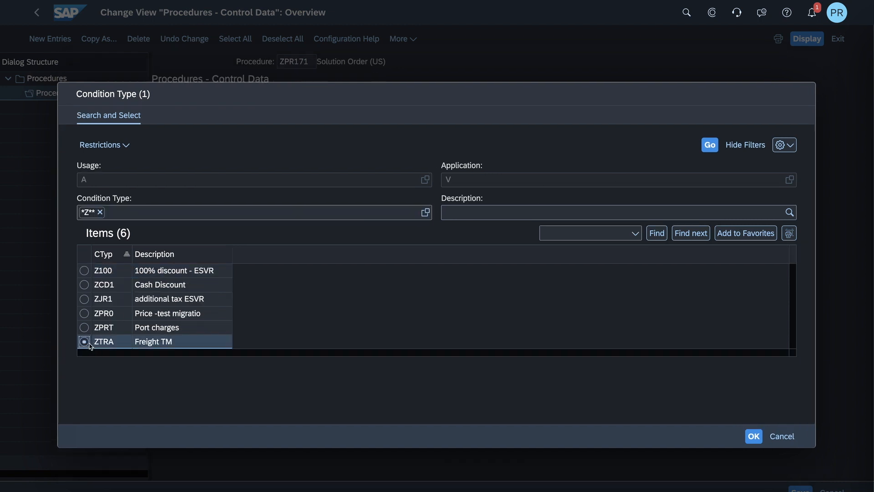
pyautogui.click(752, 438)
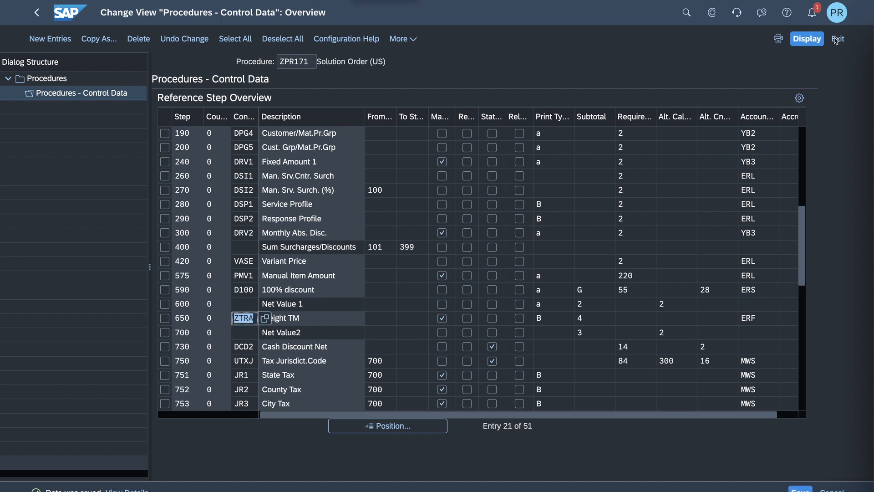
pyautogui.click(836, 43)
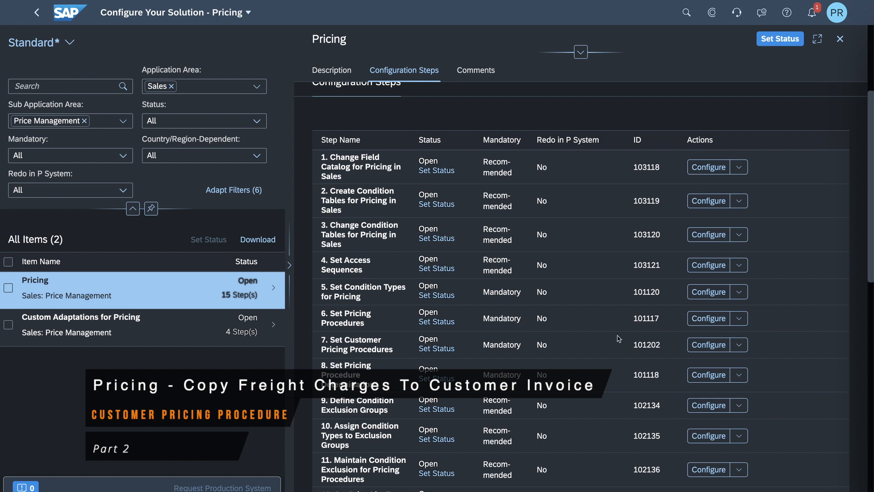
# Create and save customer pricing procedure ZT with the description TM Customers in the Set Customer Pricing Procedures configuration step.
pyautogui.click(713, 346)
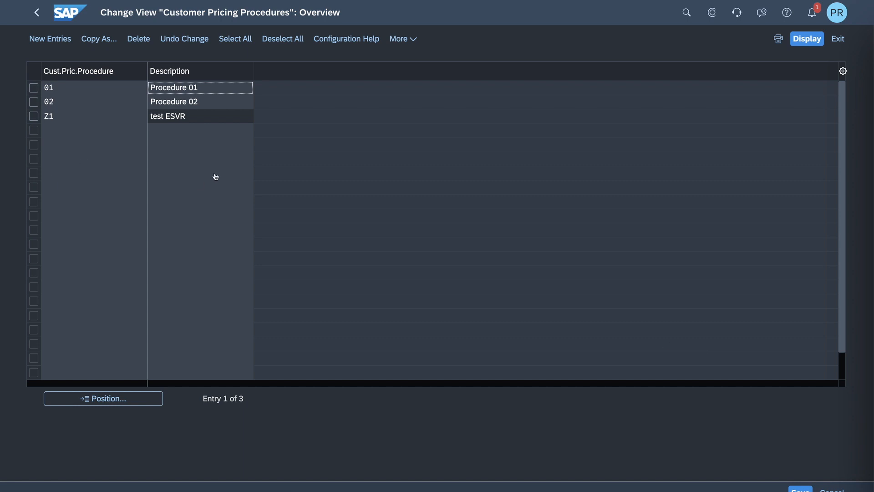
pyautogui.click(58, 42)
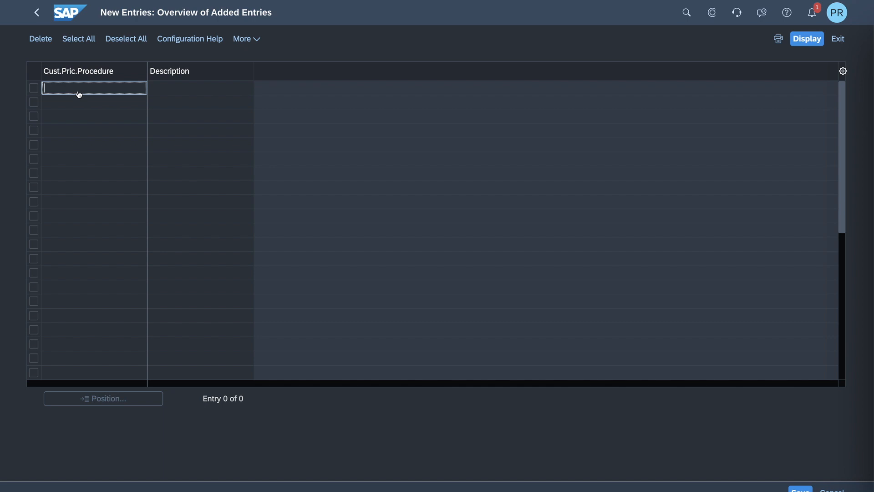
pyautogui.write('ZT')
pyautogui.press('Tab')
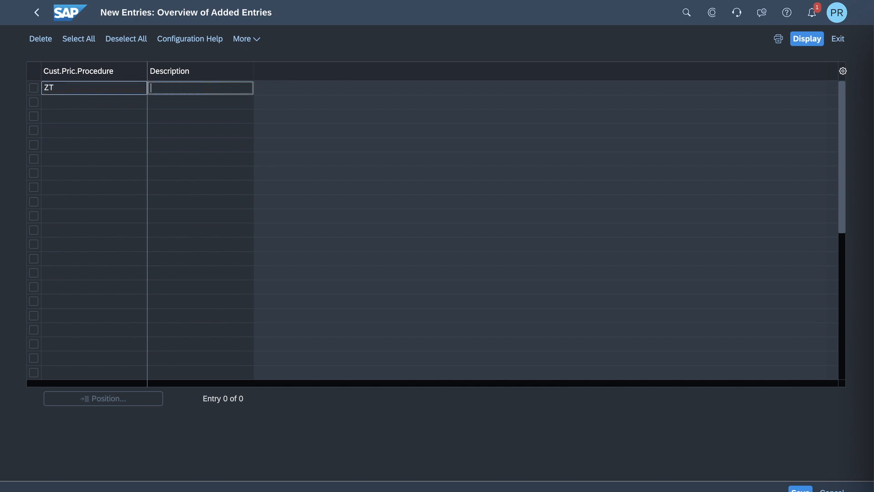
pyautogui.write('TM Customers')
pyautogui.click(803, 488)
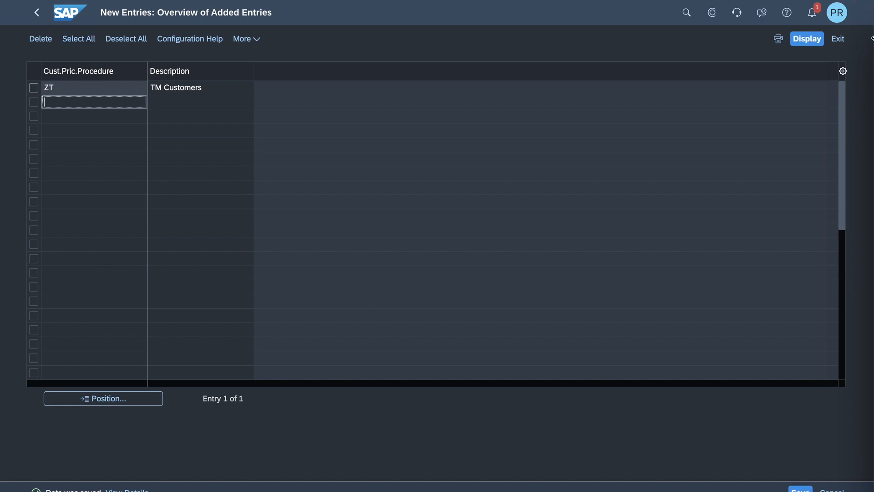
# Leave the customer pricing procedures and view the existing entries of the Set Pricing Procedure Determination configuration step.
pyautogui.click(838, 39)
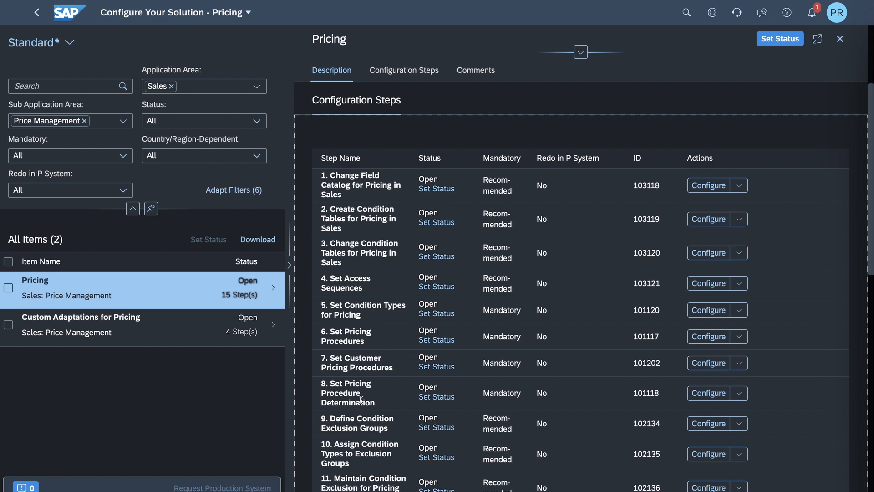
pyautogui.click(701, 395)
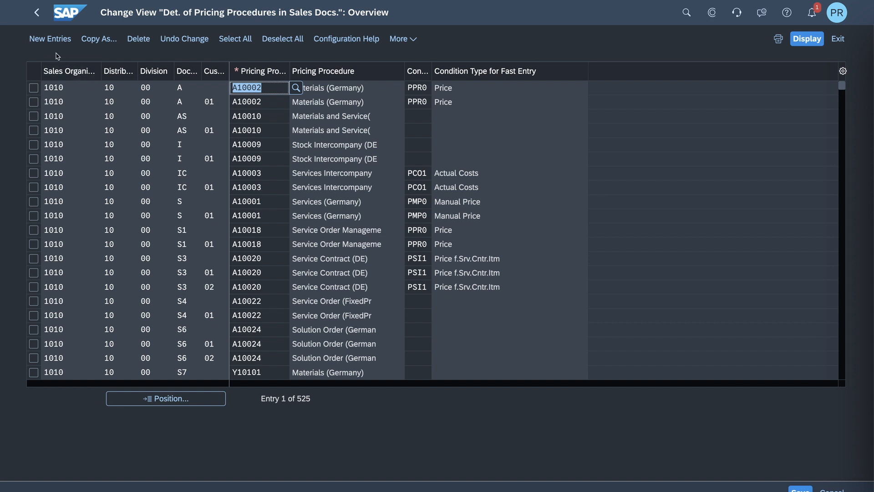
pyautogui.click(39, 18)
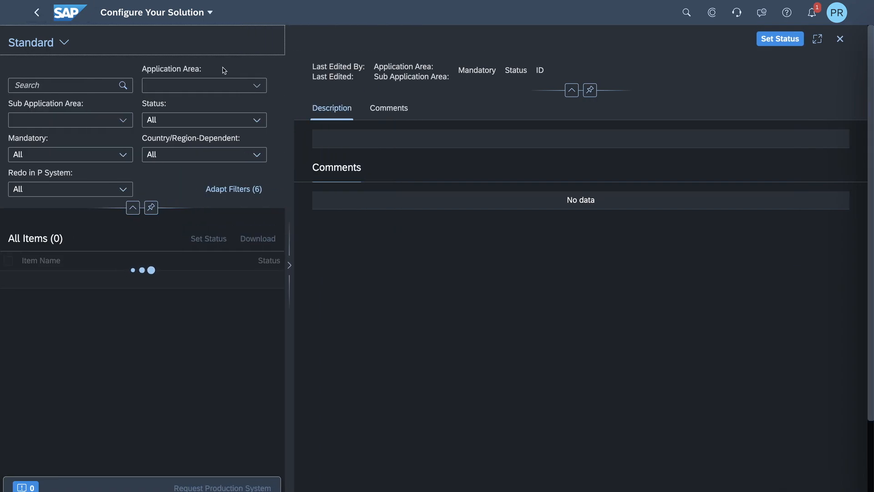
# Filter the configuration items to Sales with sub application area Sales Order Management and Processing, and open the Sales Documents item.
pyautogui.click(258, 89)
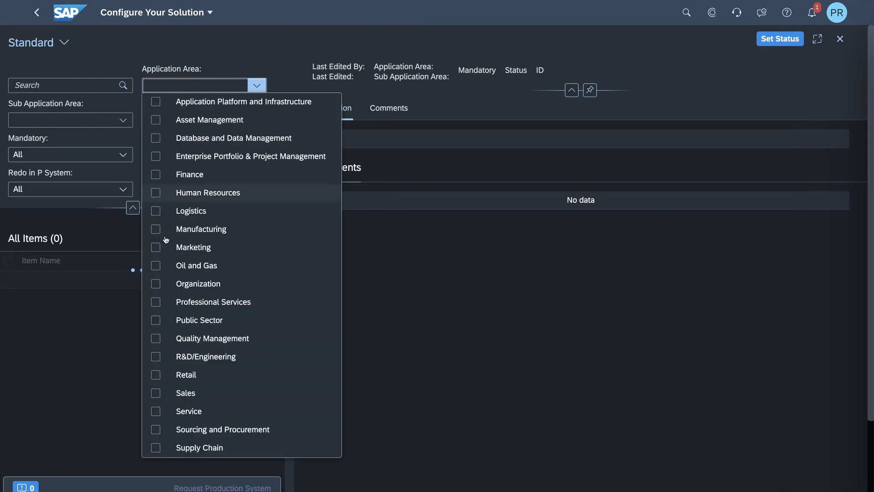
pyautogui.click(155, 393)
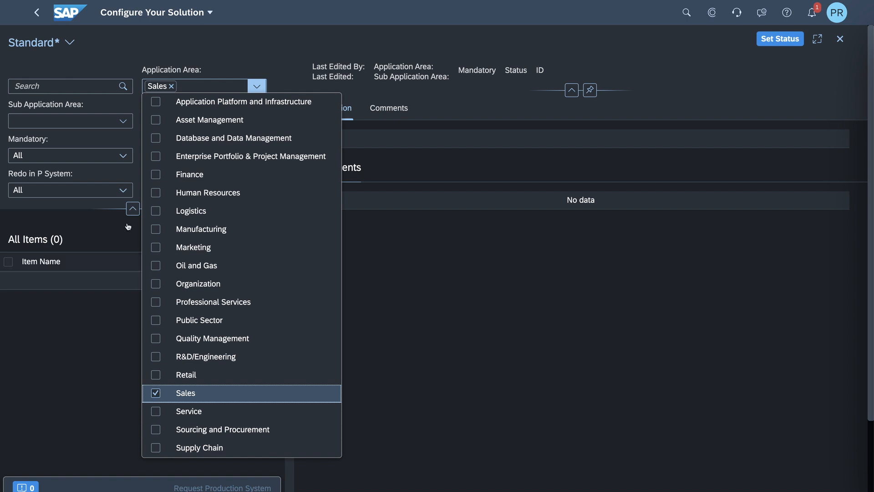
pyautogui.click(120, 121)
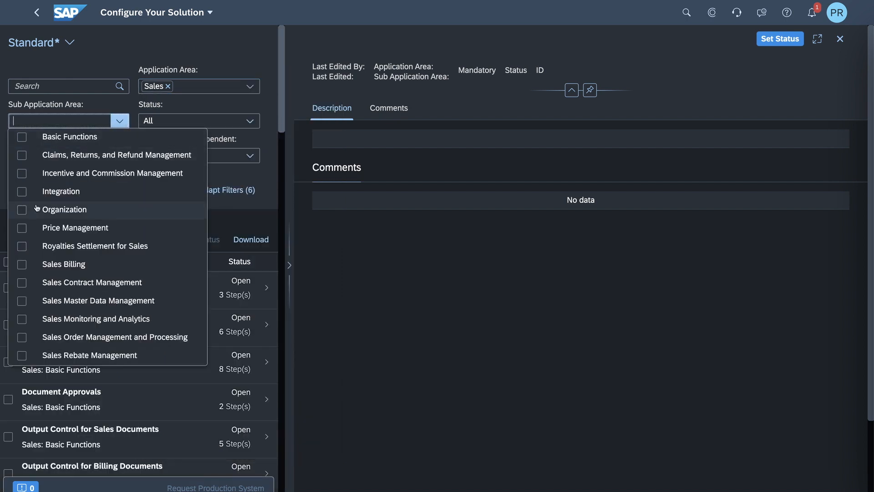
pyautogui.click(22, 337)
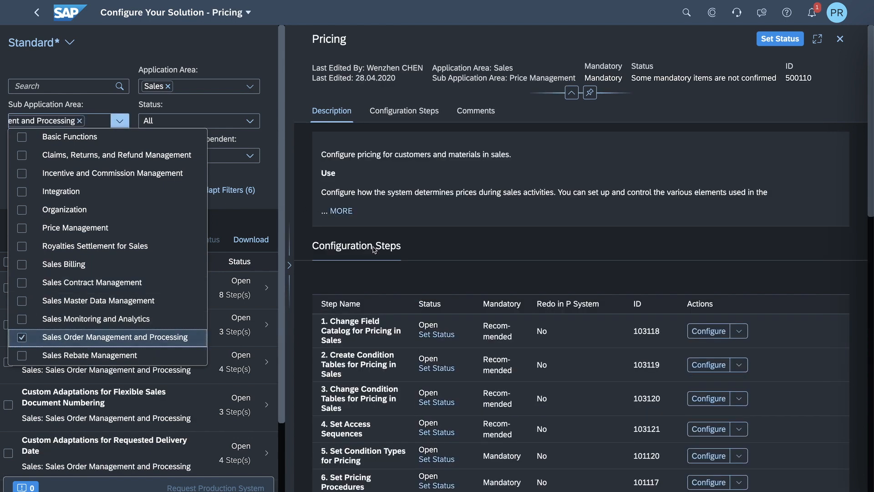
pyautogui.click(431, 263)
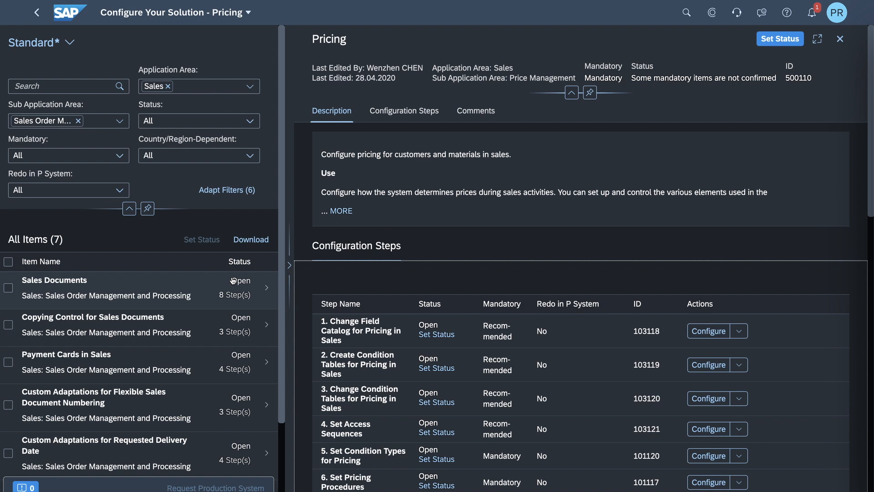
pyautogui.click(141, 297)
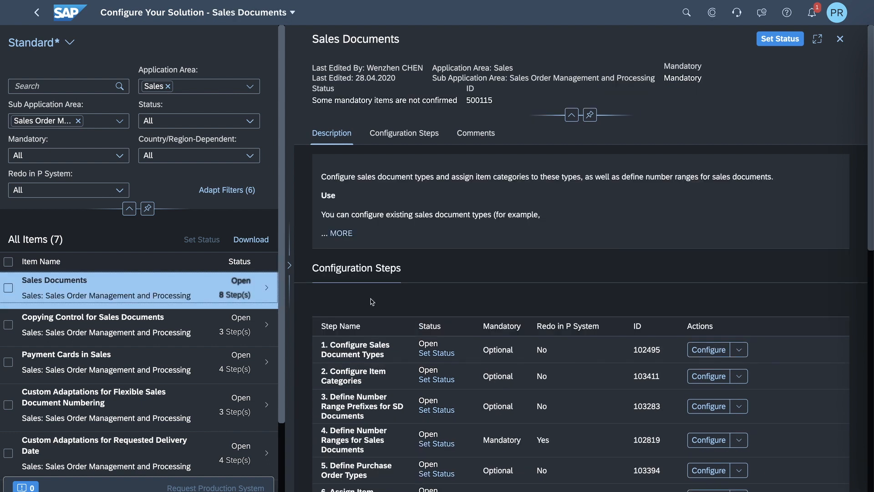
# Look up sales document type OR in Configure Sales Document Types, check its document pricing procedure in the details, and exit.
pyautogui.click(718, 350)
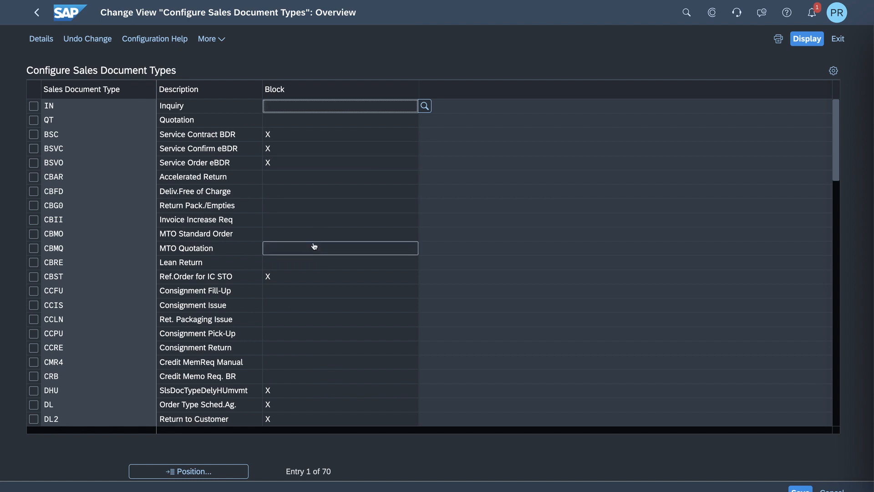
pyautogui.click(222, 476)
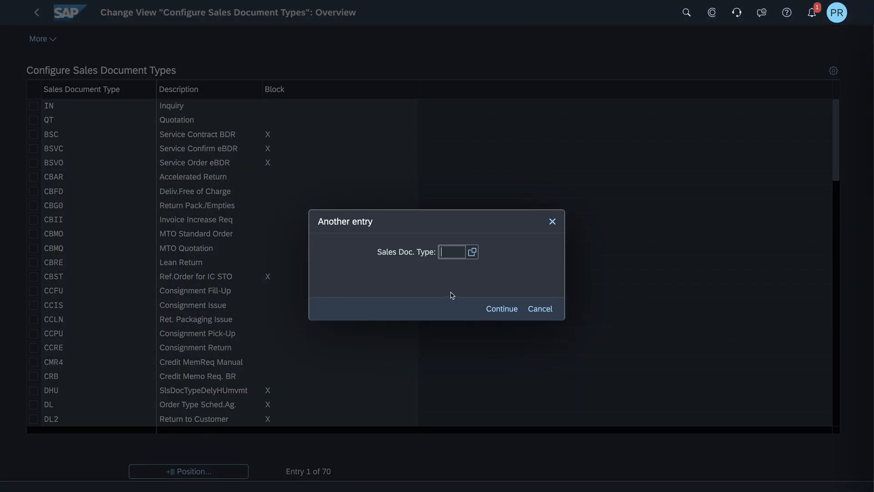
pyautogui.write('OR')
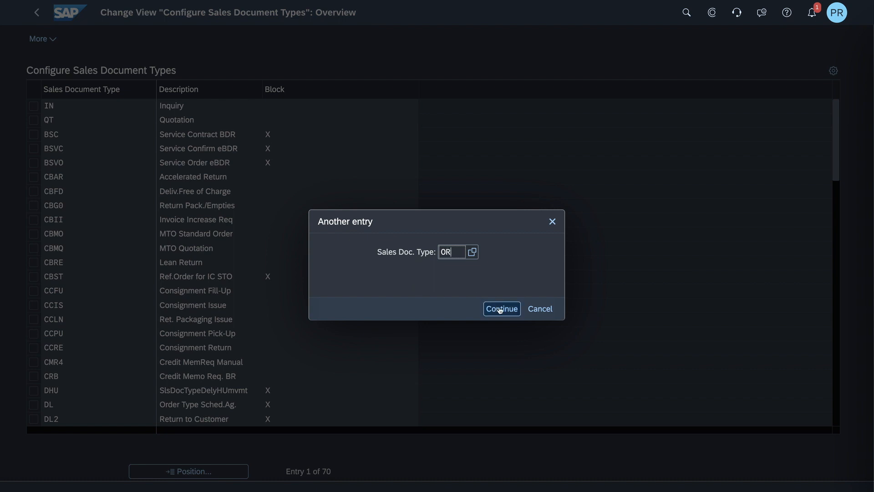
pyautogui.click(500, 310)
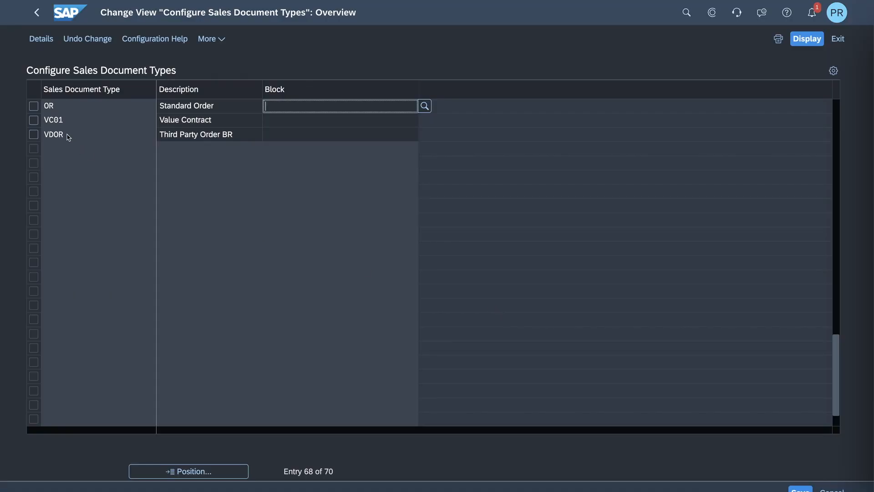
pyautogui.click(33, 106)
pyautogui.click(36, 41)
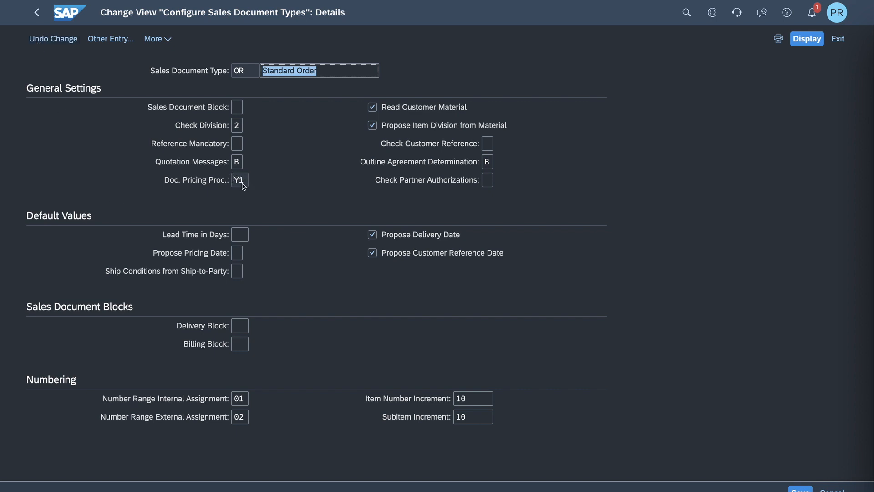
pyautogui.click(837, 38)
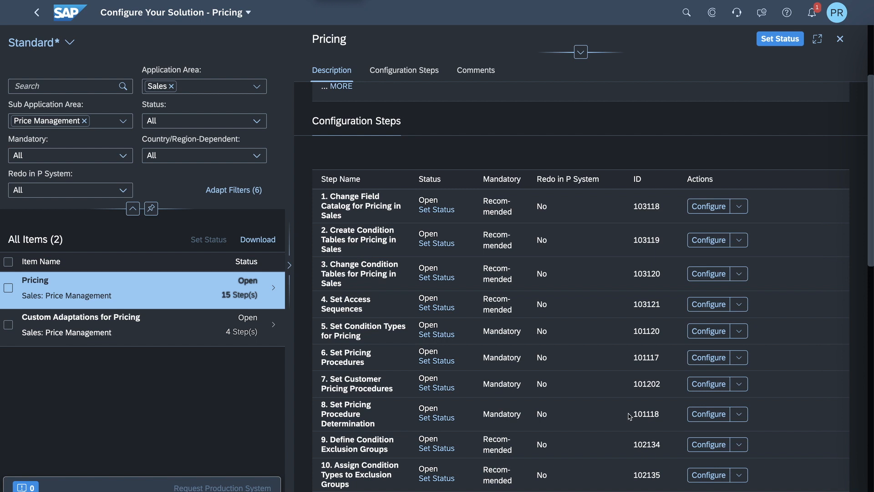
# Start a new pricing procedure determination entry for sales organization 1710, distribution channel 10 and division 00.
pyautogui.click(697, 416)
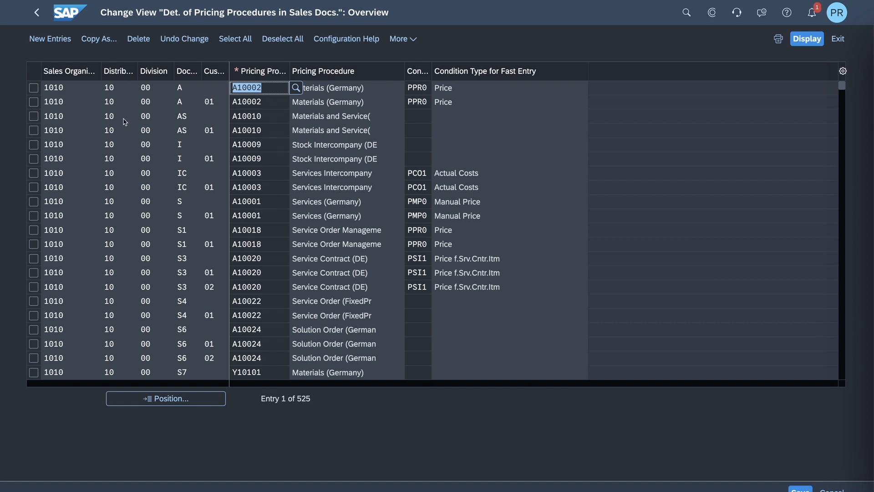
pyautogui.click(50, 42)
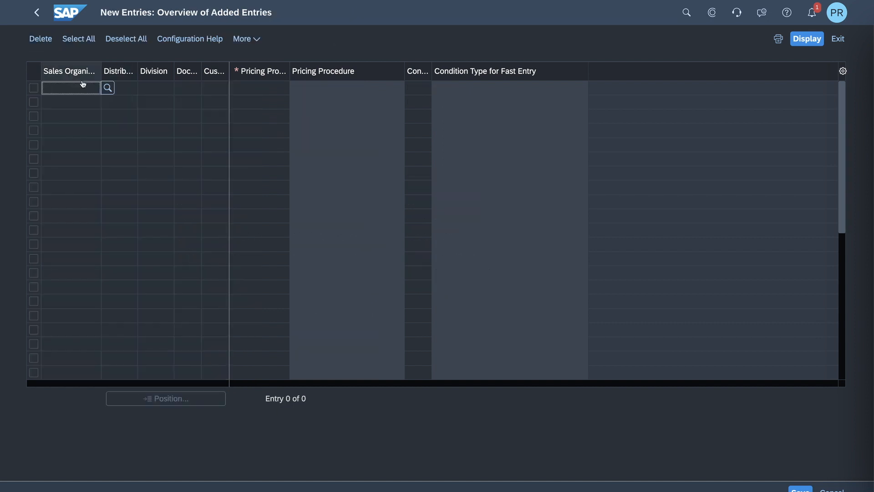
pyautogui.write('1710')
pyautogui.press('Tab')
pyautogui.press('Tab')
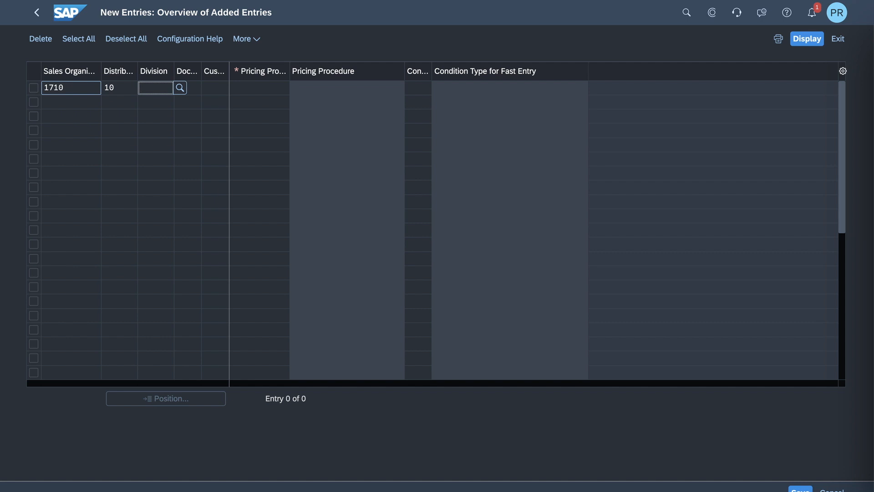
pyautogui.write('00')
pyautogui.press('Tab')
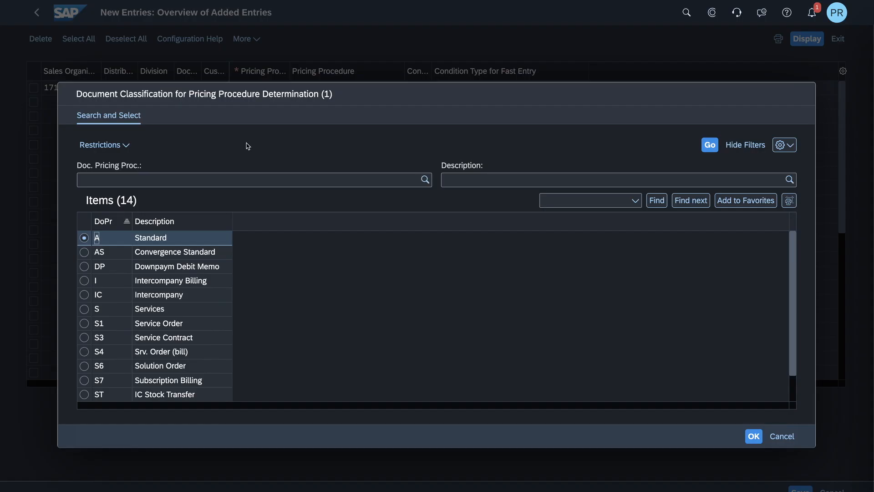
# Assign document pricing procedure Y1 (Standard-BL) and customer pricing procedure ZT (TM Customers) to the new entry.
pyautogui.scroll(-2, 786, 336)
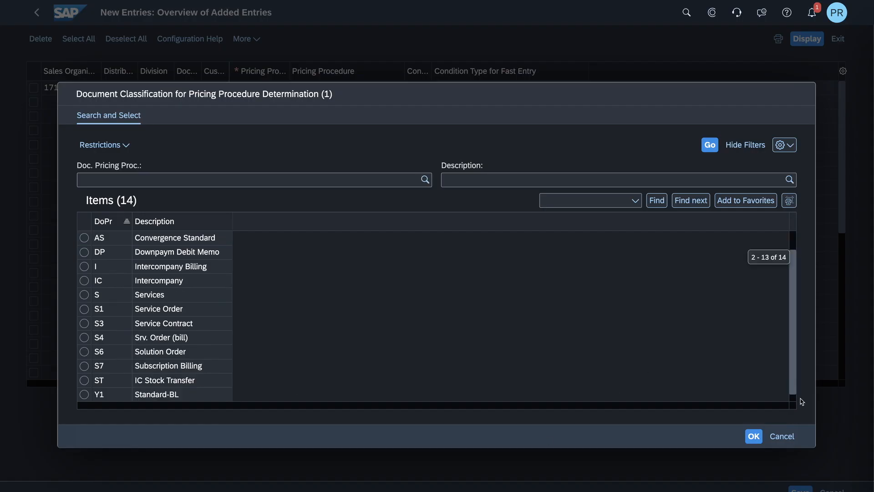
pyautogui.click(83, 380)
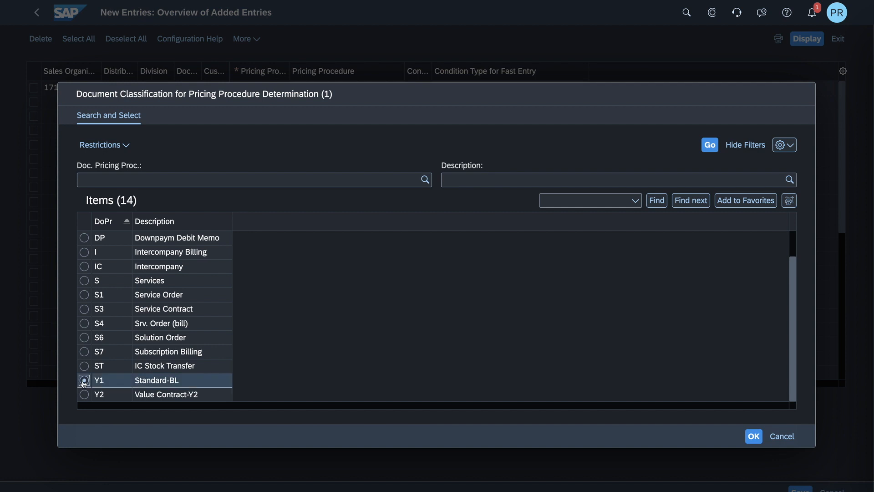
pyautogui.click(754, 437)
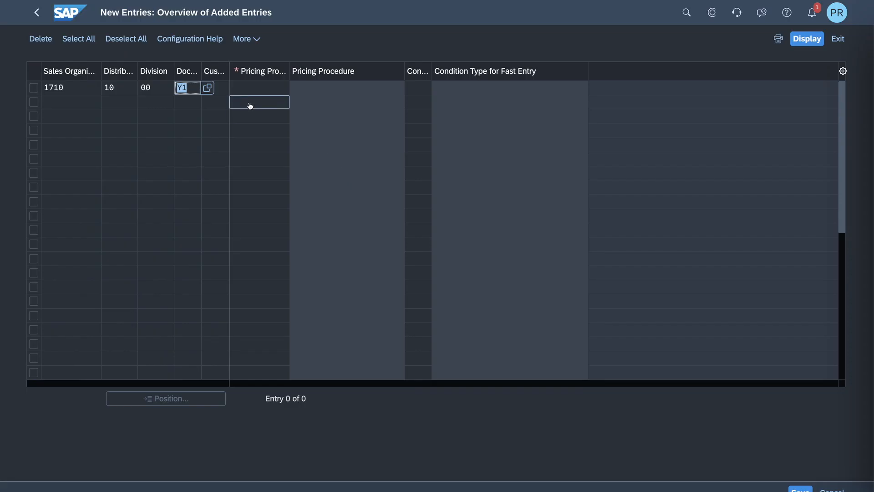
pyautogui.click(219, 88)
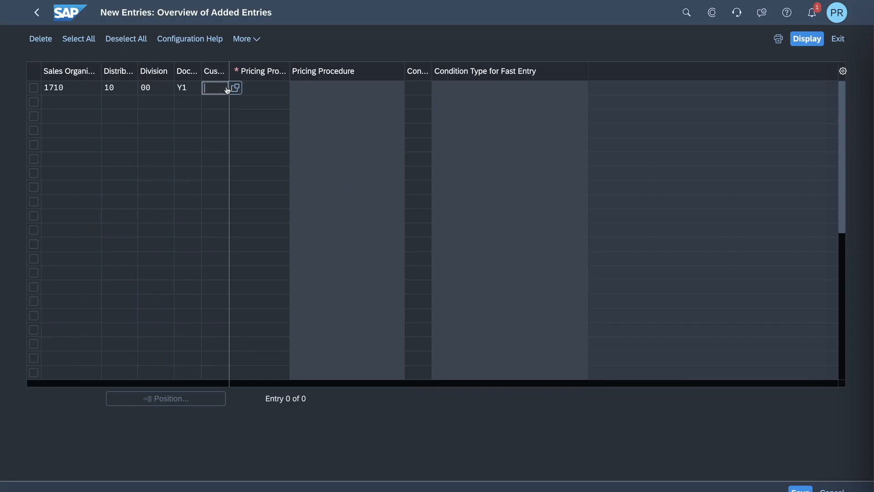
pyautogui.click(236, 89)
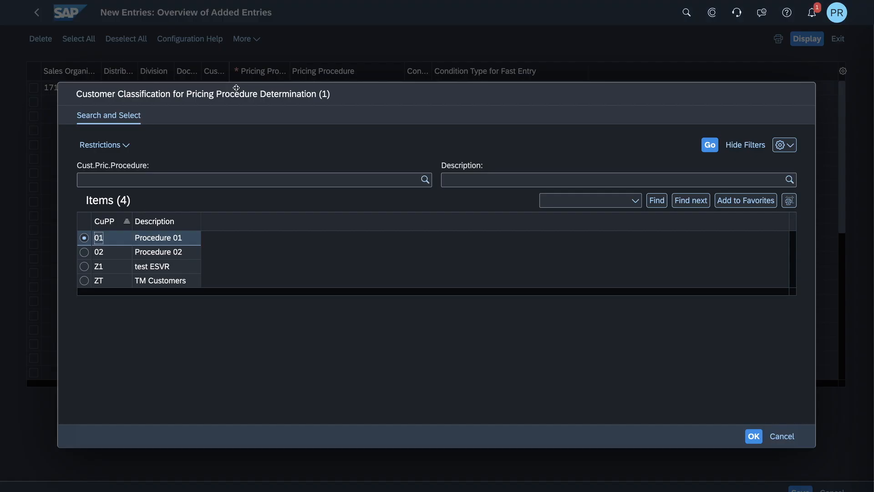
pyautogui.click(84, 281)
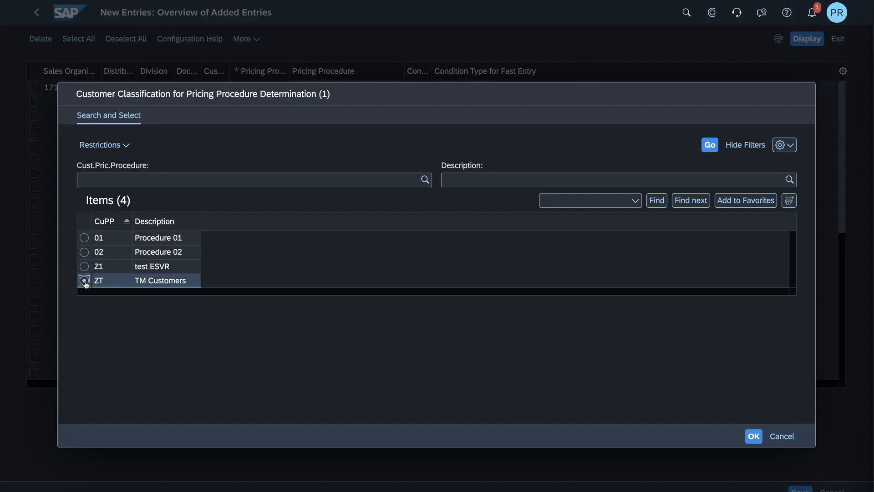
pyautogui.click(754, 436)
# Search for pricing procedures matching ZPR*, assign ZPR171 to the new determination entry, and save it.
pyautogui.click(260, 88)
pyautogui.click(297, 88)
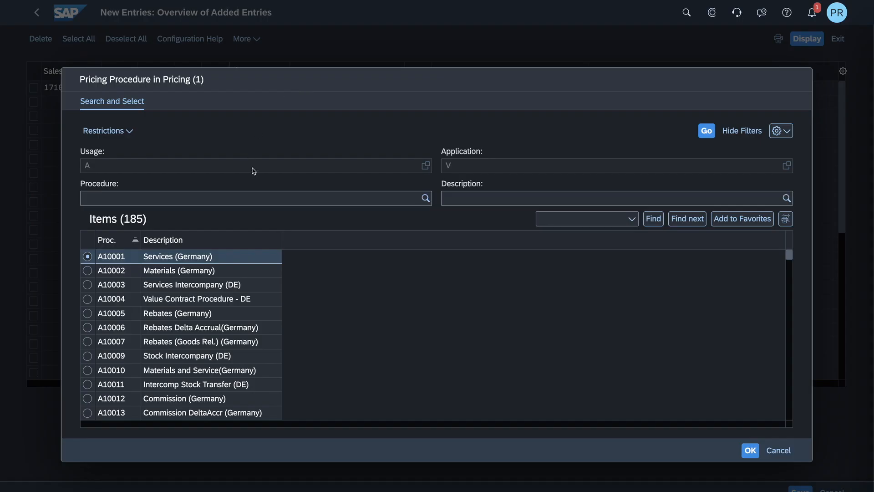
pyautogui.click(254, 198)
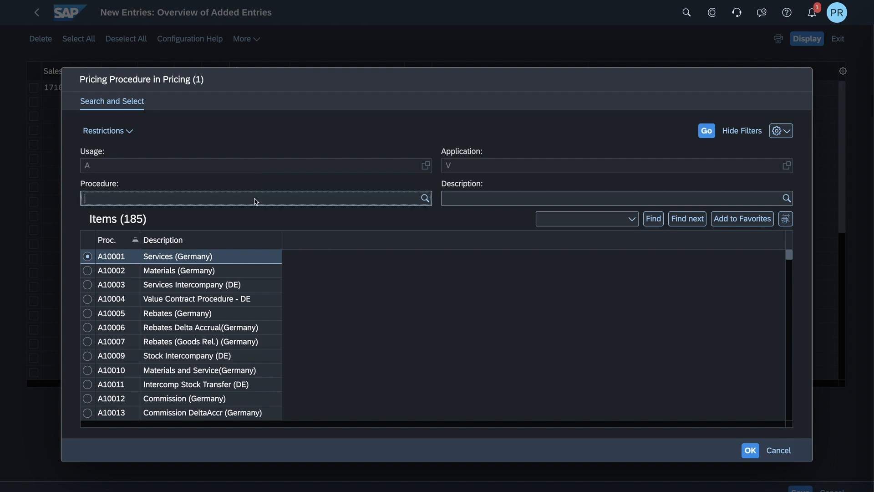
pyautogui.write('ZPR*')
pyautogui.click(709, 130)
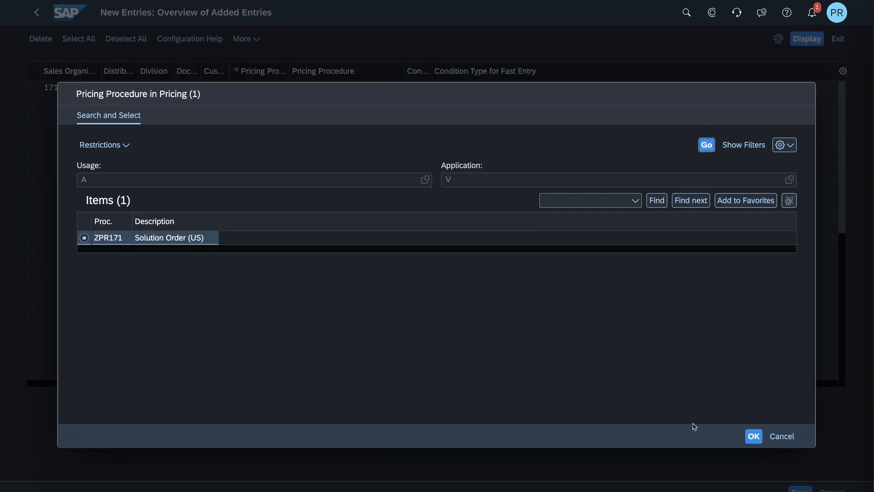
pyautogui.click(754, 436)
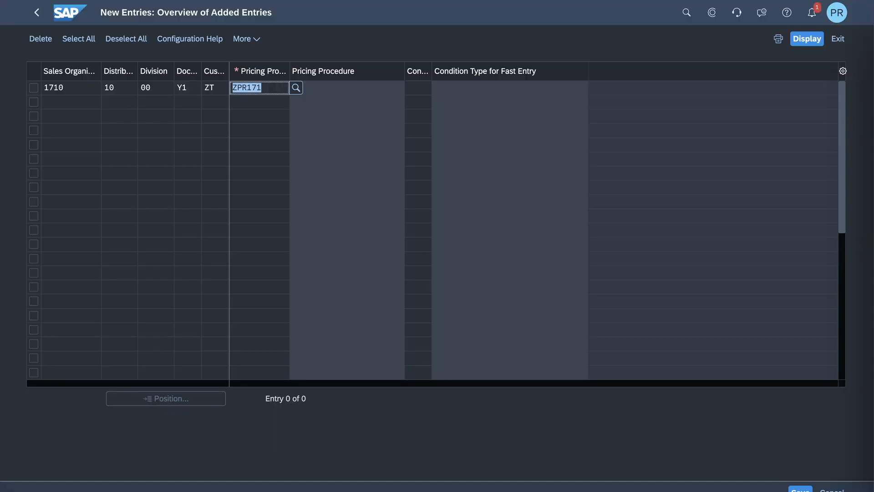
pyautogui.press('Return')
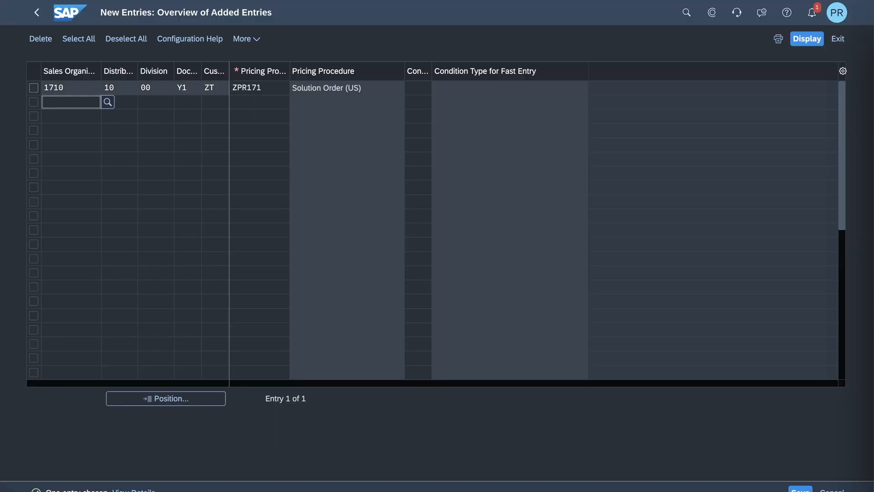
pyautogui.click(802, 489)
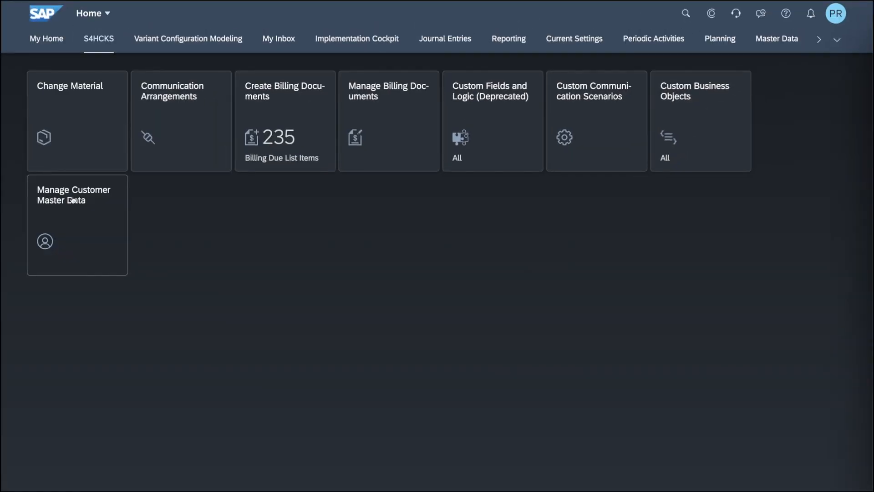
# Open Manage Customer Master Data and find the TM Domestic US-TX PR Customer by its business partner number.
pyautogui.click(116, 222)
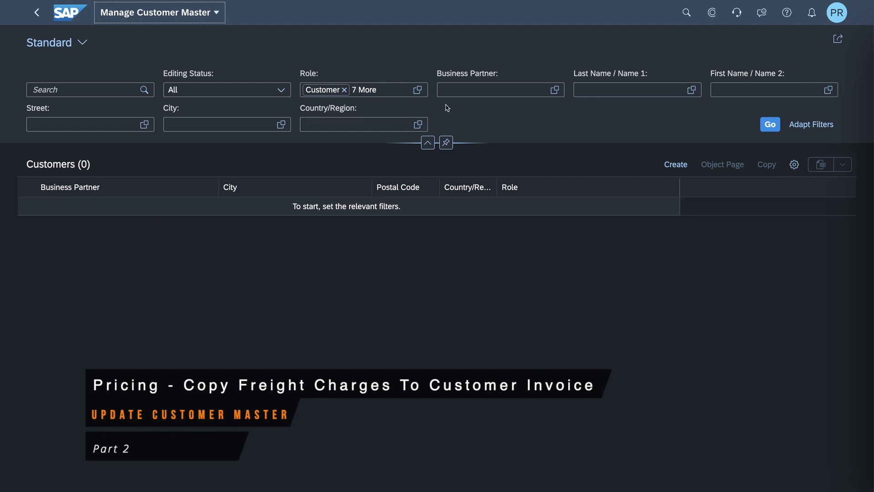
pyautogui.click(452, 90)
pyautogui.write('17186099')
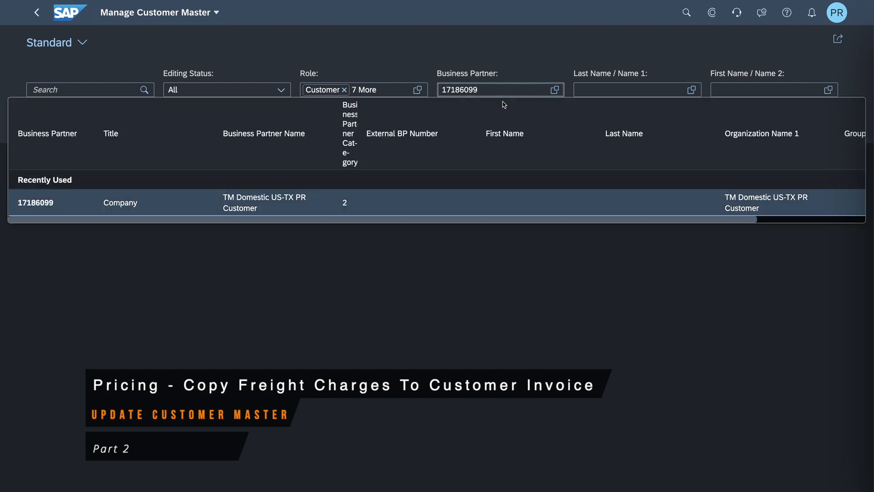
pyautogui.click(233, 208)
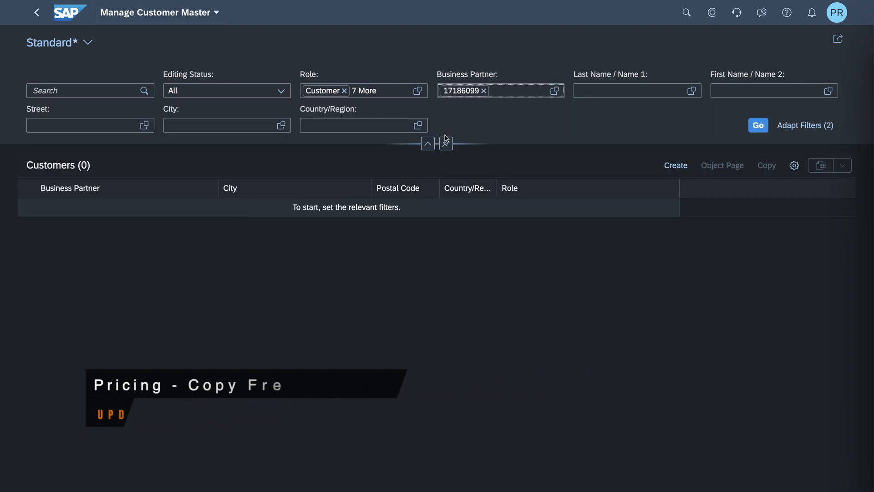
pyautogui.click(754, 127)
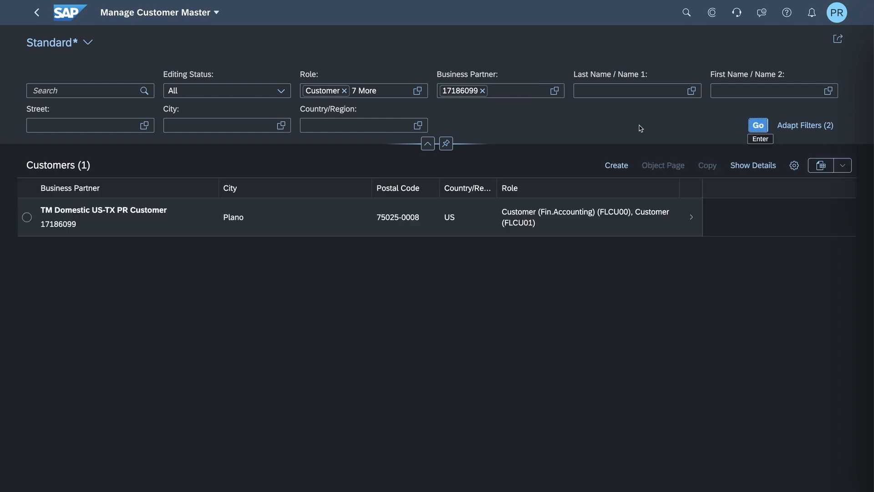
# Open the TM Domestic US-TX PR Customer record and start editing its sales area 1710, distribution channel 10, division 00.
pyautogui.click(27, 218)
pyautogui.click(65, 221)
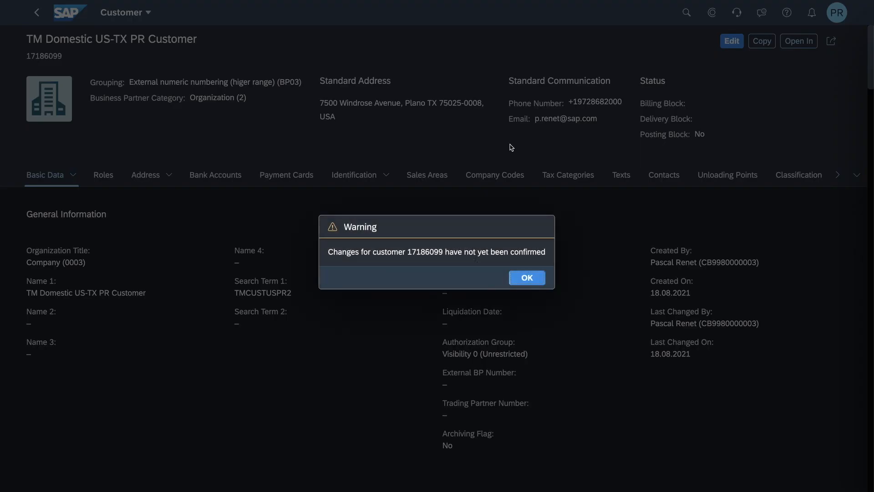
pyautogui.click(519, 277)
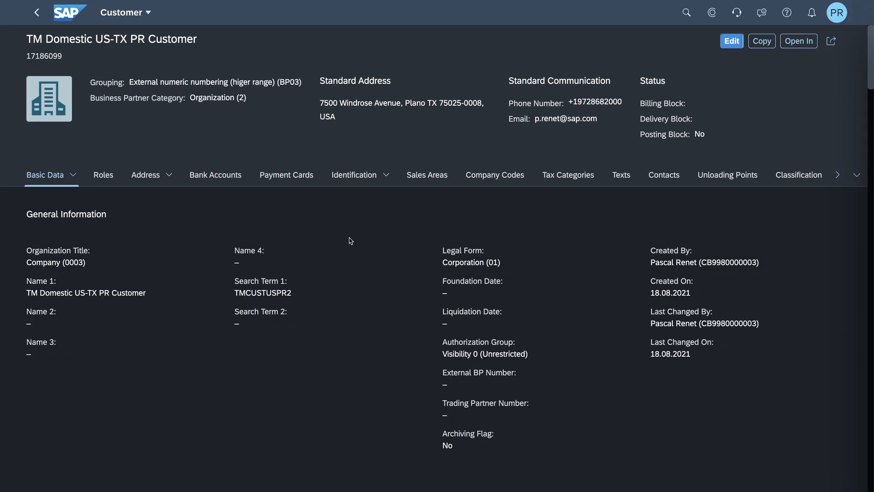
pyautogui.click(428, 180)
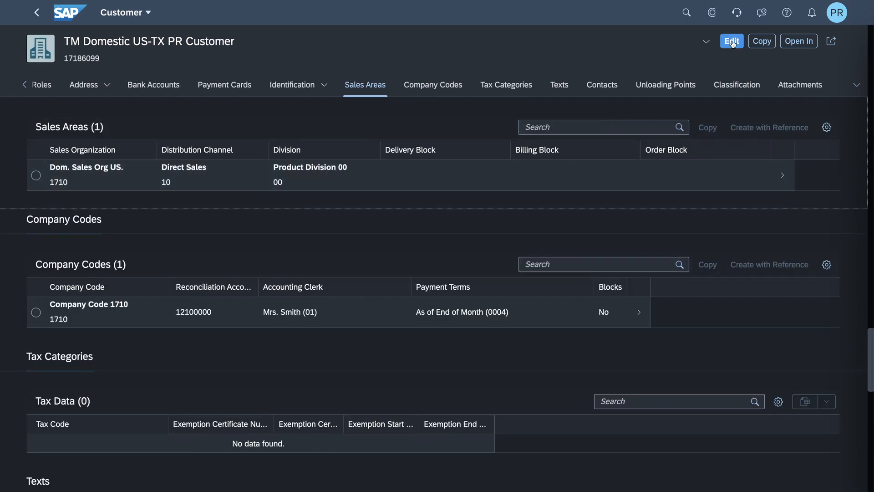
pyautogui.click(222, 177)
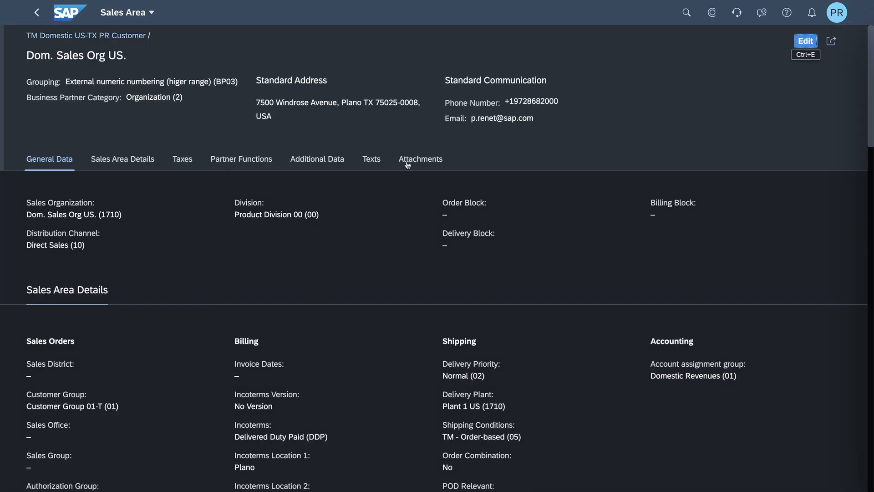
pyautogui.click(804, 41)
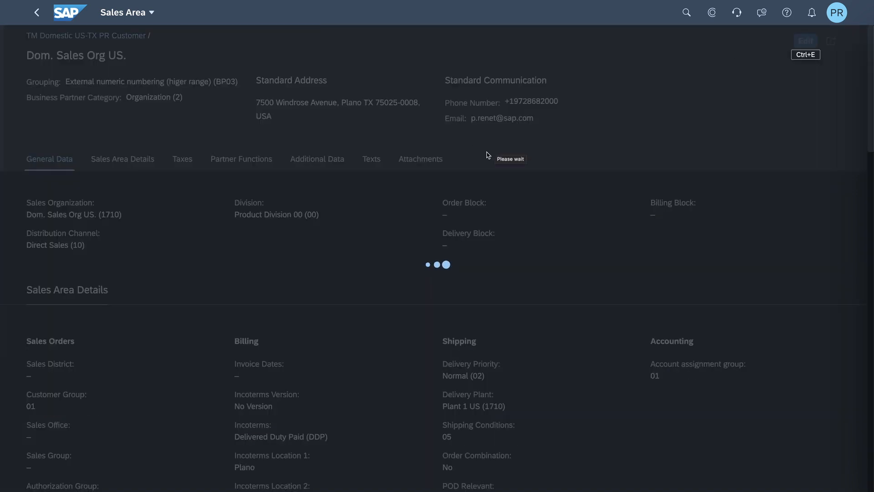
# Set the sales area's customer pricing procedure to TM Customers (ZT), apply it, and save the customer record.
pyautogui.scroll(-6, 232, 200)
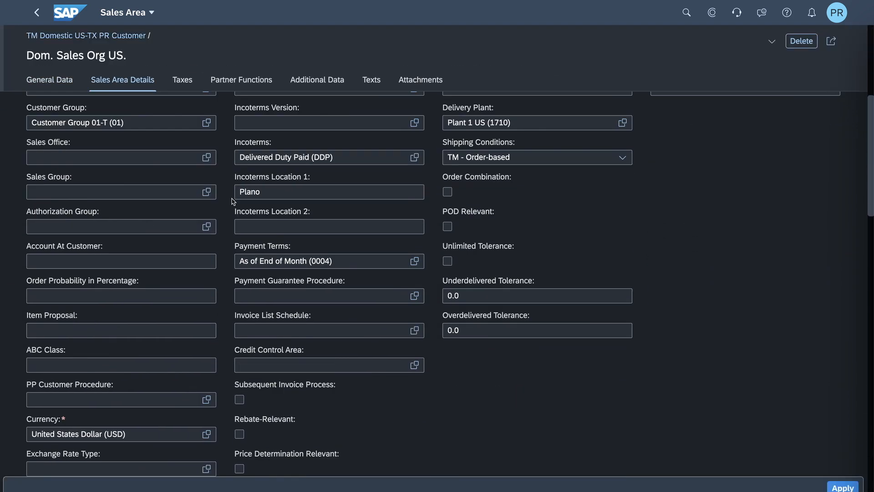
pyautogui.scroll(-7, 232, 200)
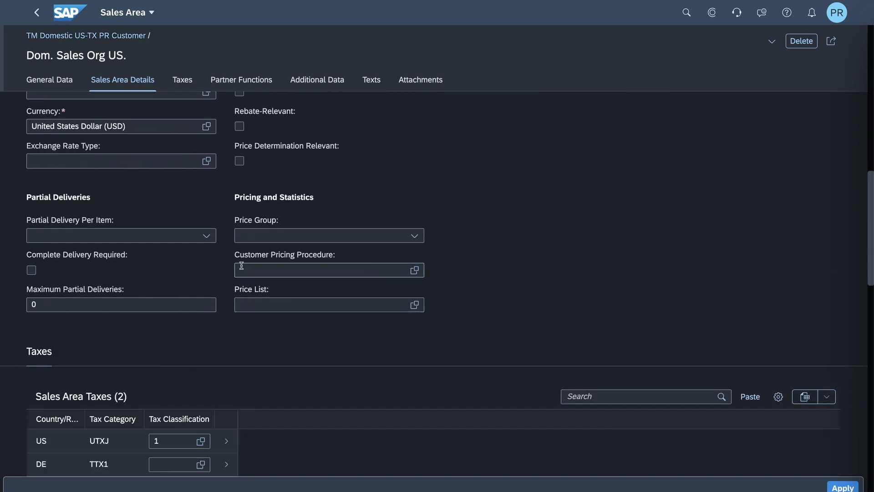
pyautogui.click(414, 270)
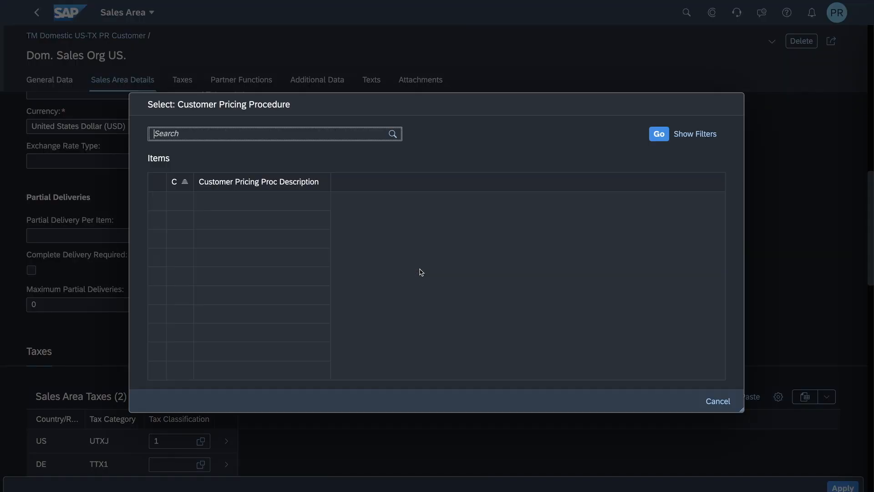
pyautogui.click(167, 259)
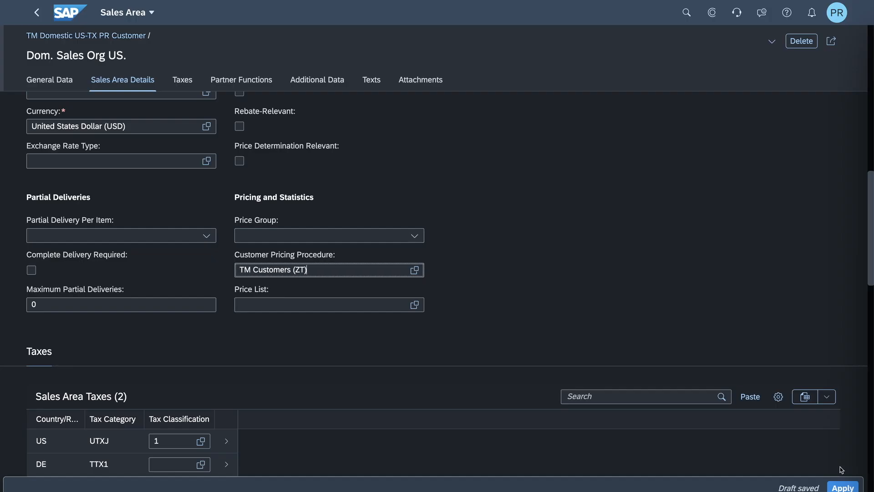
pyautogui.click(842, 487)
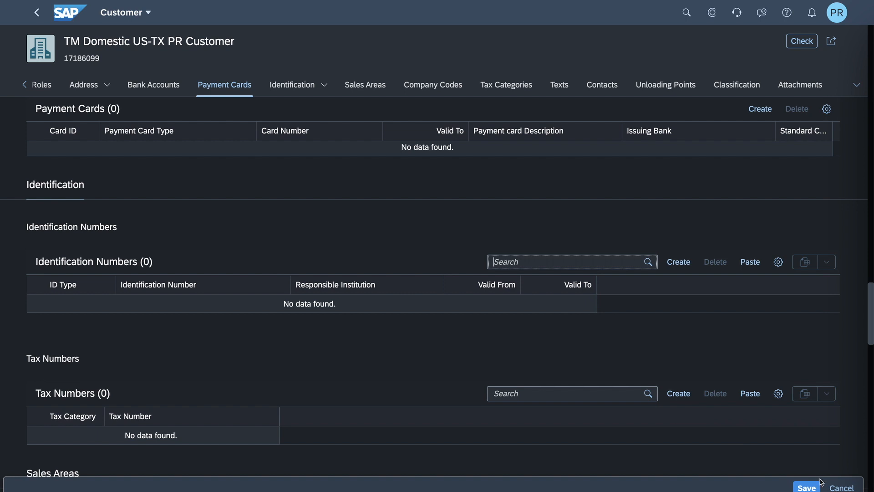
pyautogui.click(817, 486)
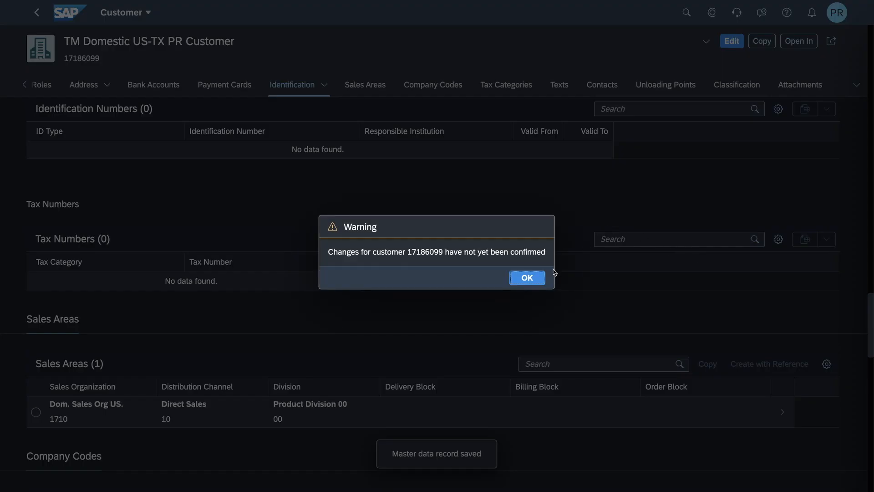
pyautogui.click(540, 278)
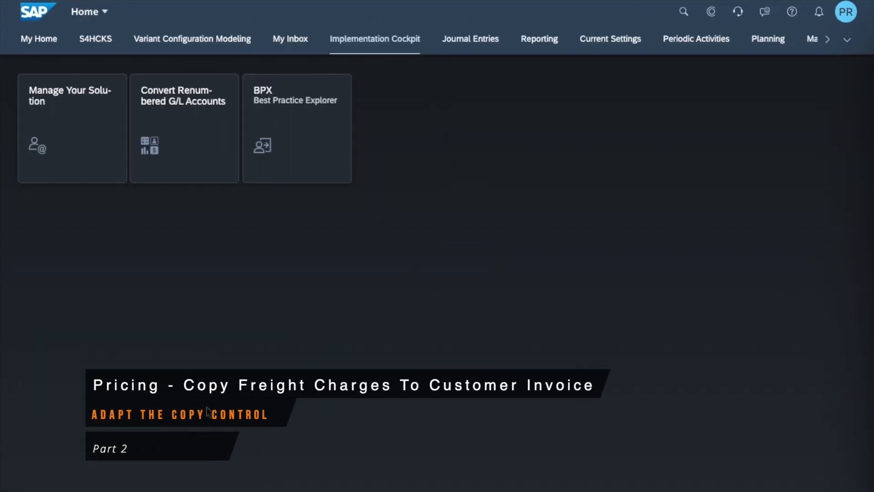
# Open Configure Your Solution from Manage Your Solution and filter the items to application area Sales and sub application area Sales Billing.
pyautogui.click(64, 116)
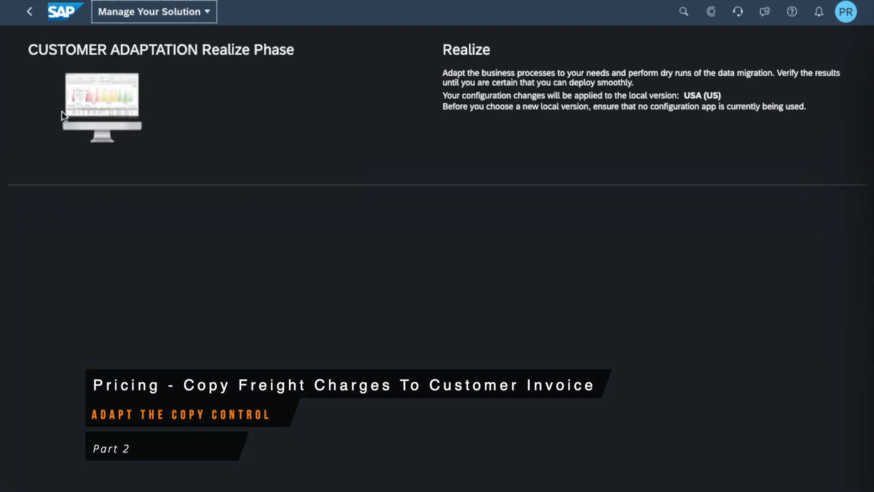
pyautogui.click(96, 221)
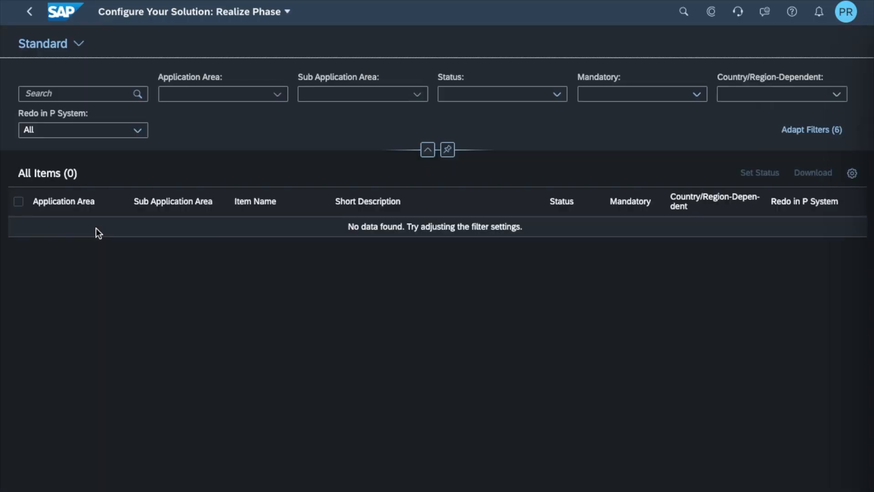
pyautogui.click(277, 94)
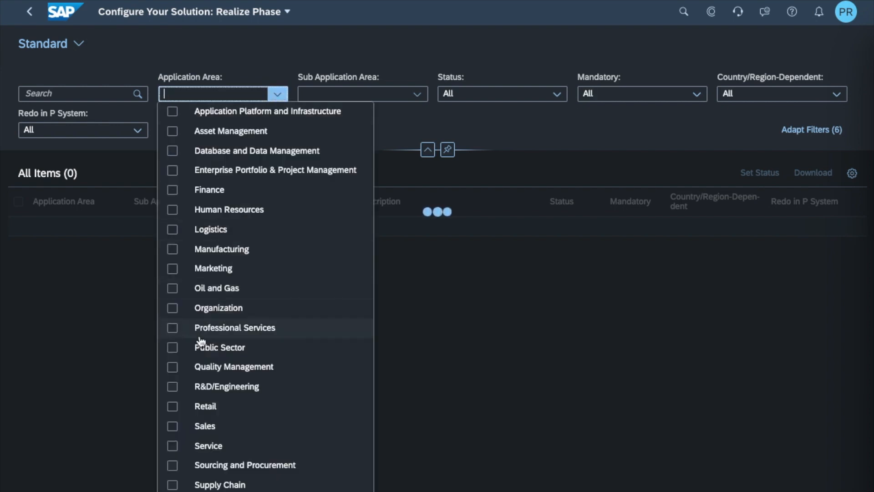
pyautogui.click(173, 424)
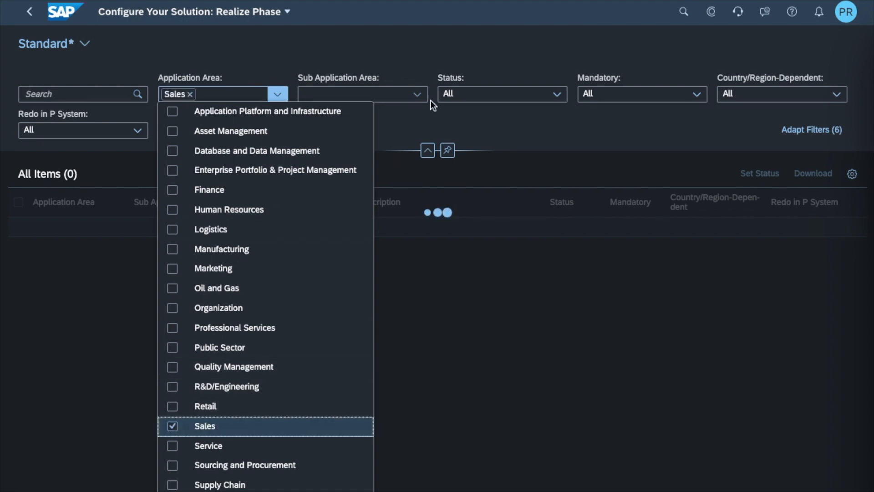
pyautogui.click(415, 94)
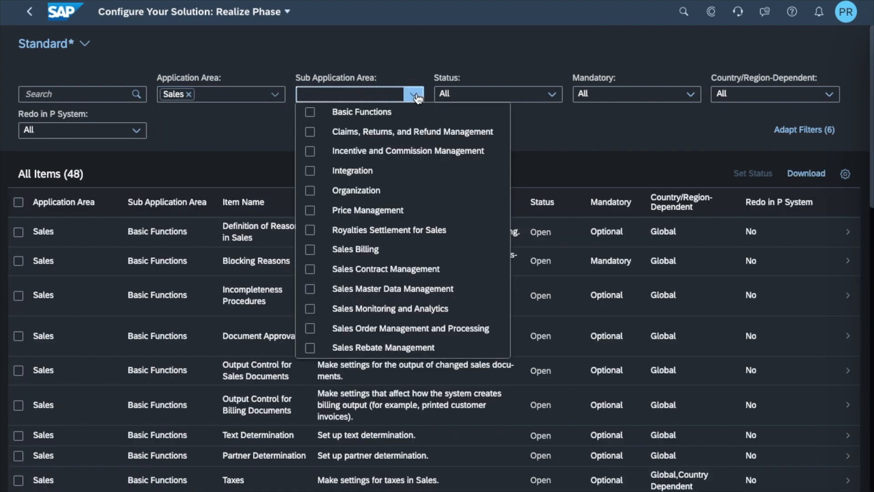
pyautogui.click(310, 249)
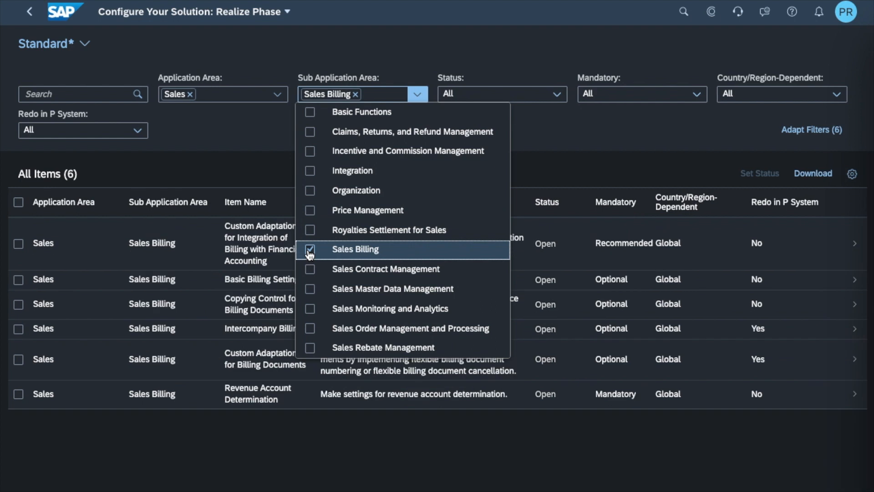
pyautogui.click(268, 143)
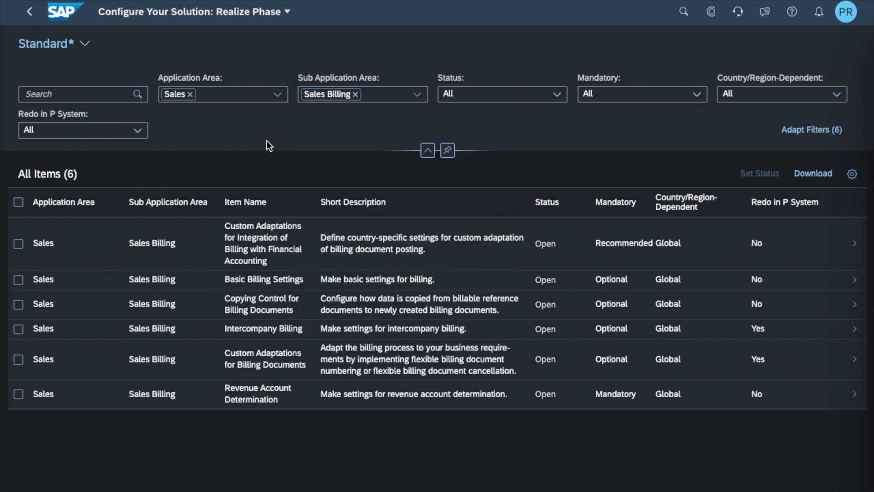
# Open the configuration for copying control from delivery document to billing document under Copying Control for Billing Documents.
pyautogui.click(276, 310)
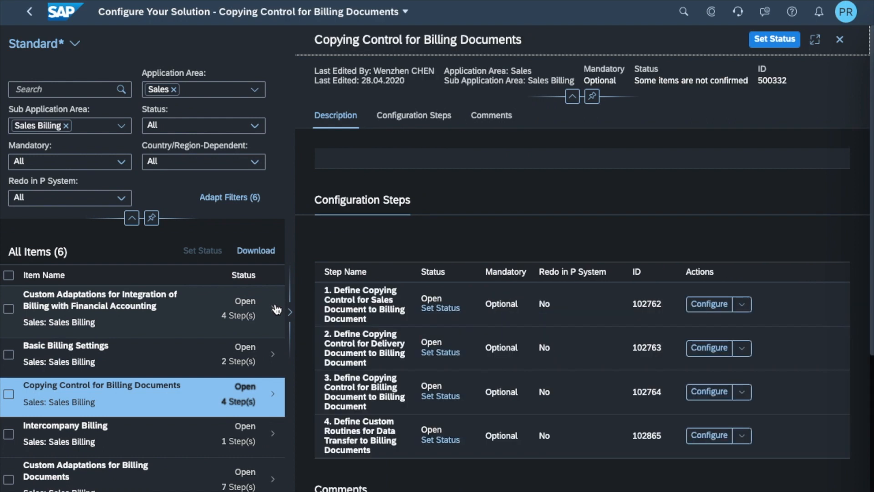
pyautogui.scroll(-2, 506, 268)
pyautogui.scroll(-2, 506, 269)
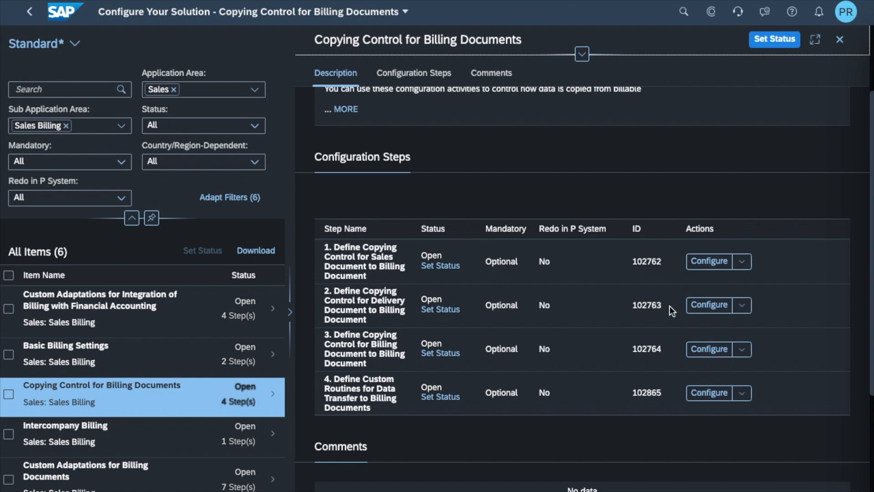
pyautogui.click(710, 306)
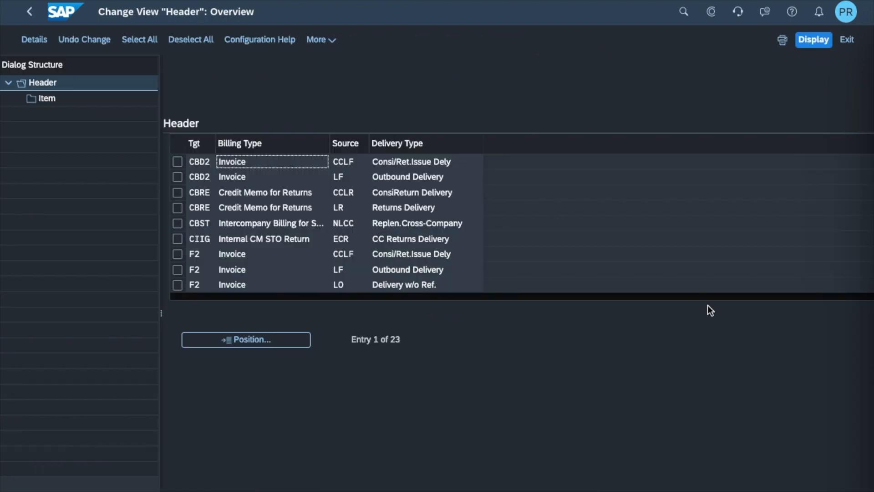
# Find the header entry with billing type F2 and delivery type LF, and open its item-level copying control.
pyautogui.click(287, 341)
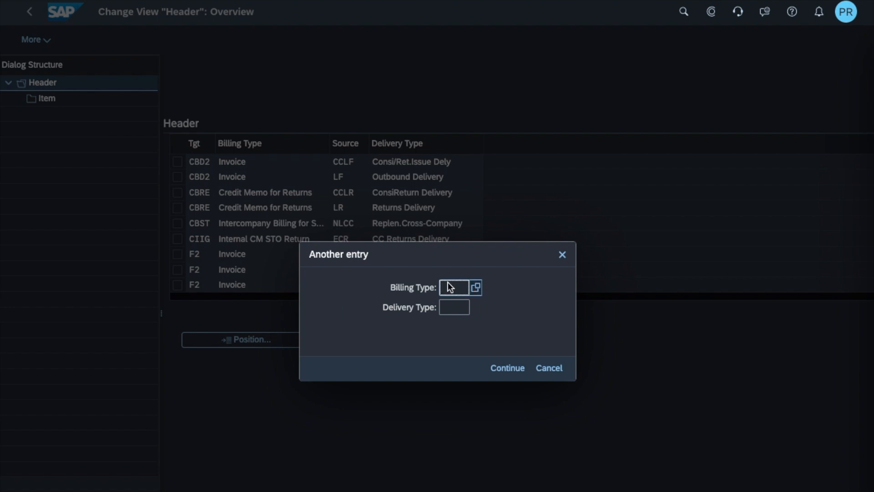
pyautogui.write('F2')
pyautogui.press('Tab')
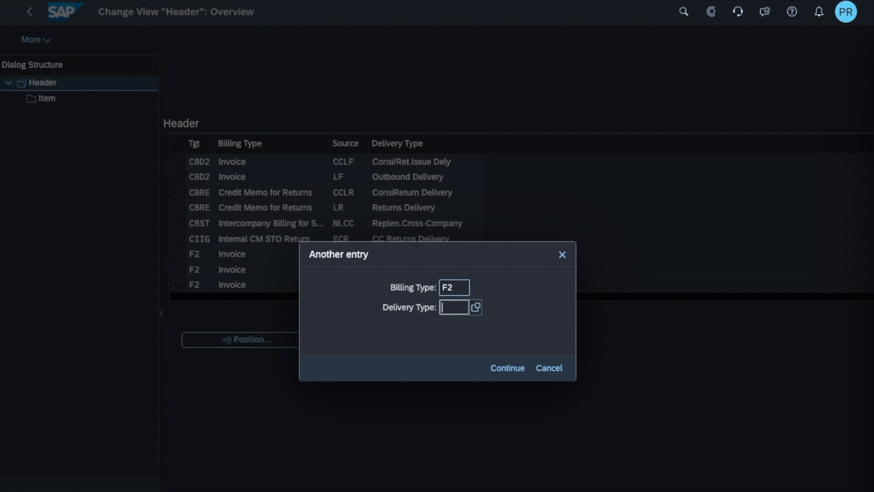
pyautogui.write('LF')
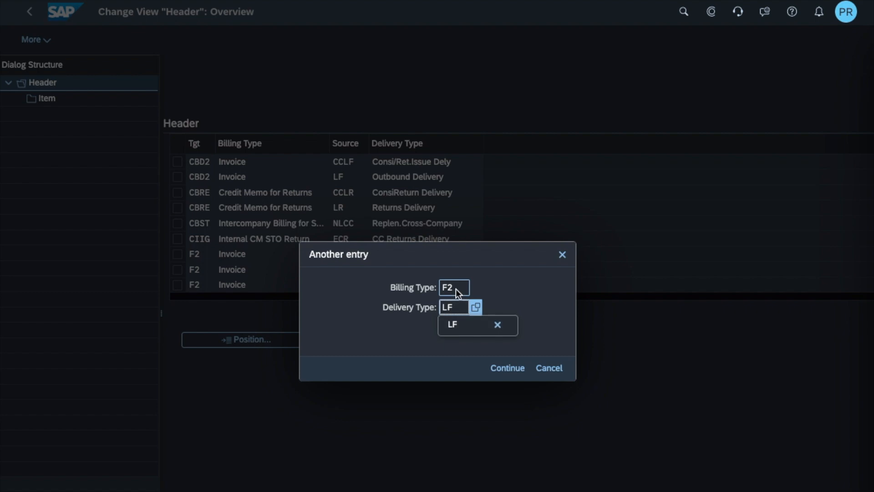
pyautogui.click(501, 367)
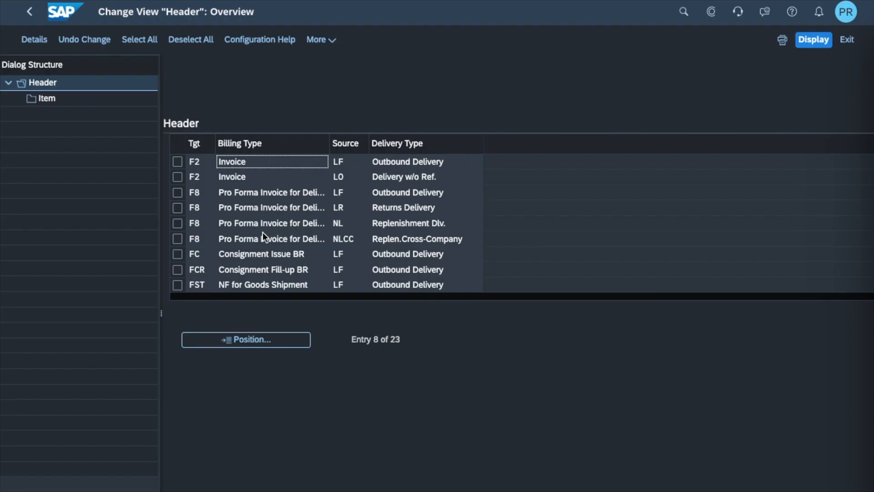
pyautogui.click(177, 162)
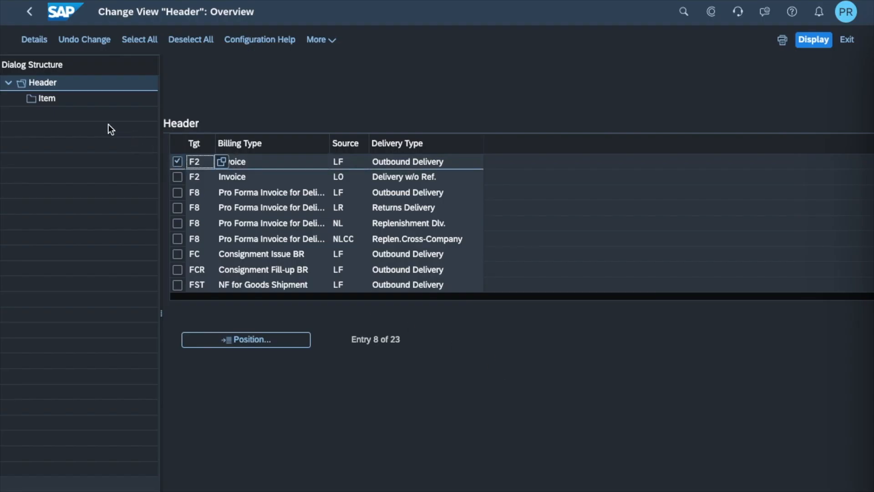
pyautogui.click(47, 100)
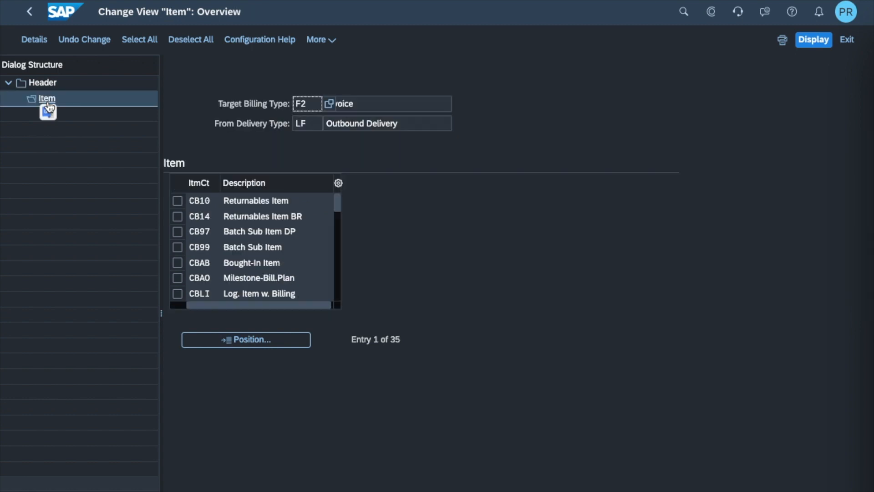
# Find item category TAN (Standard Item) and open its copying control details.
pyautogui.click(229, 343)
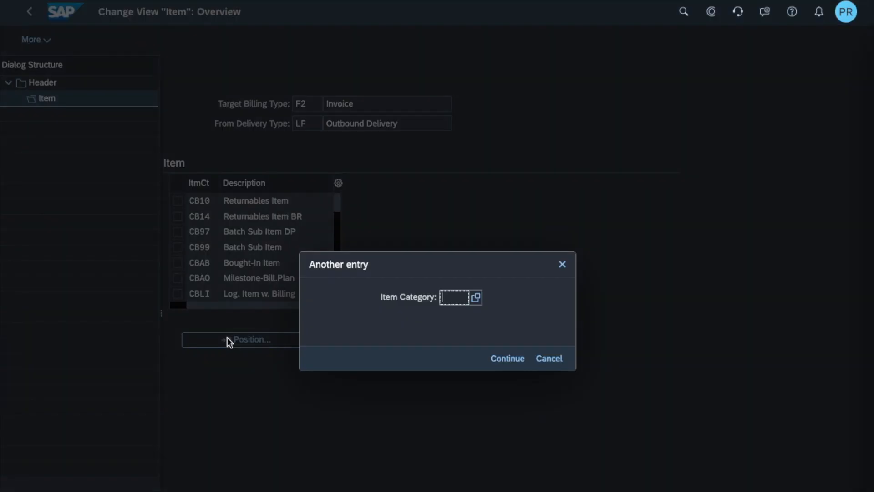
pyautogui.write('TAN')
pyautogui.press('Return')
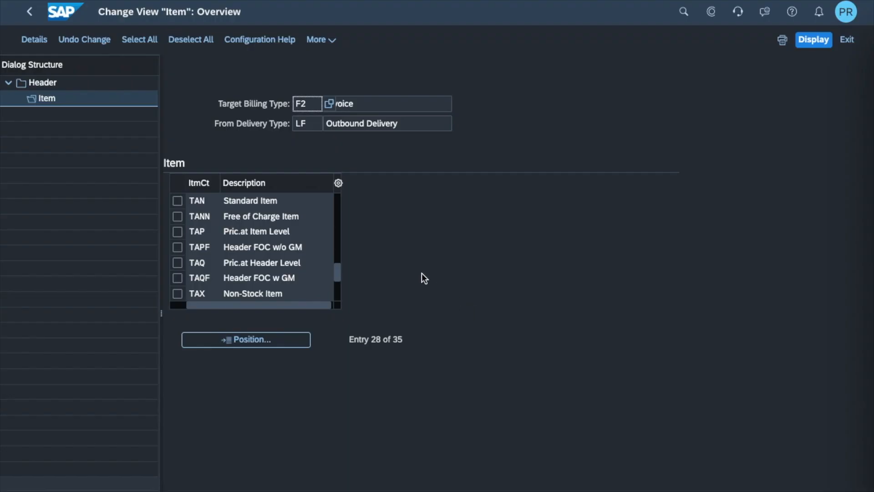
pyautogui.click(178, 201)
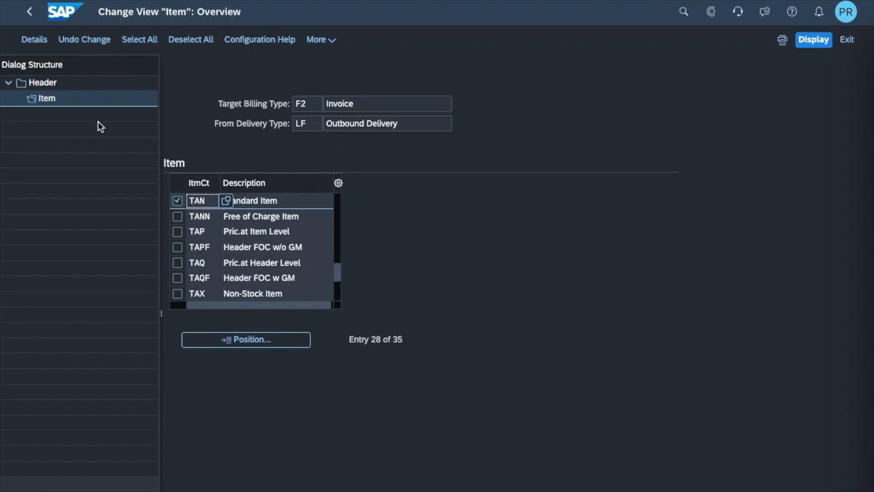
pyautogui.click(34, 40)
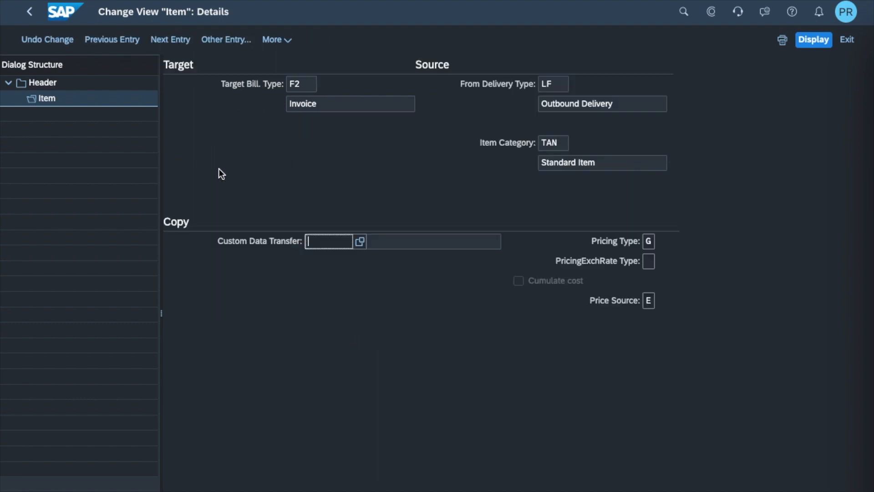
# Set the price source for item category TAN to I (Order / Freight Order).
pyautogui.click(647, 300)
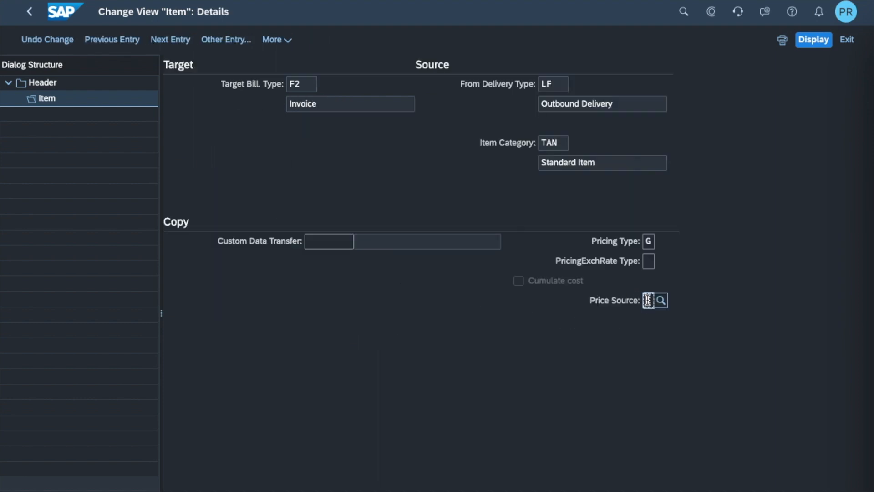
pyautogui.click(661, 302)
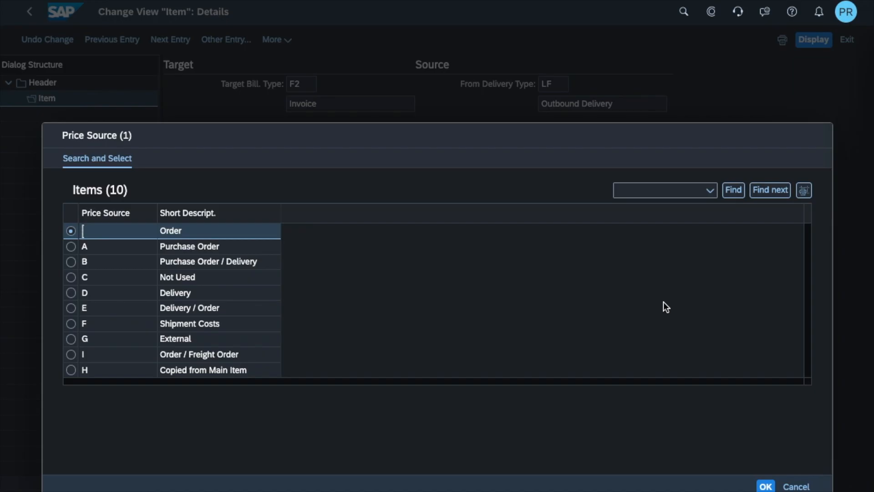
pyautogui.click(72, 358)
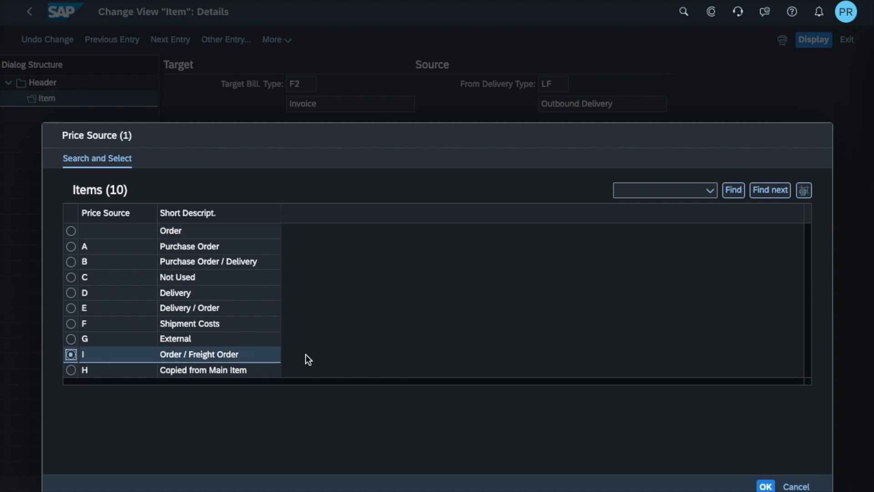
pyautogui.click(766, 487)
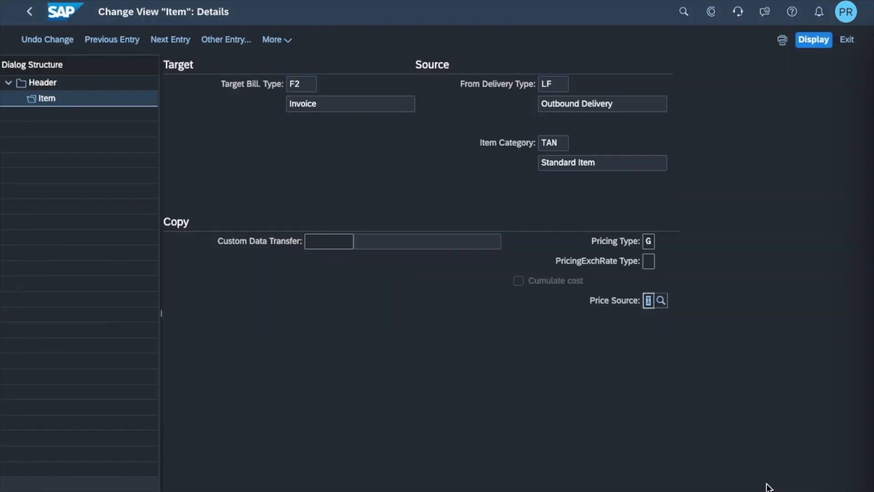